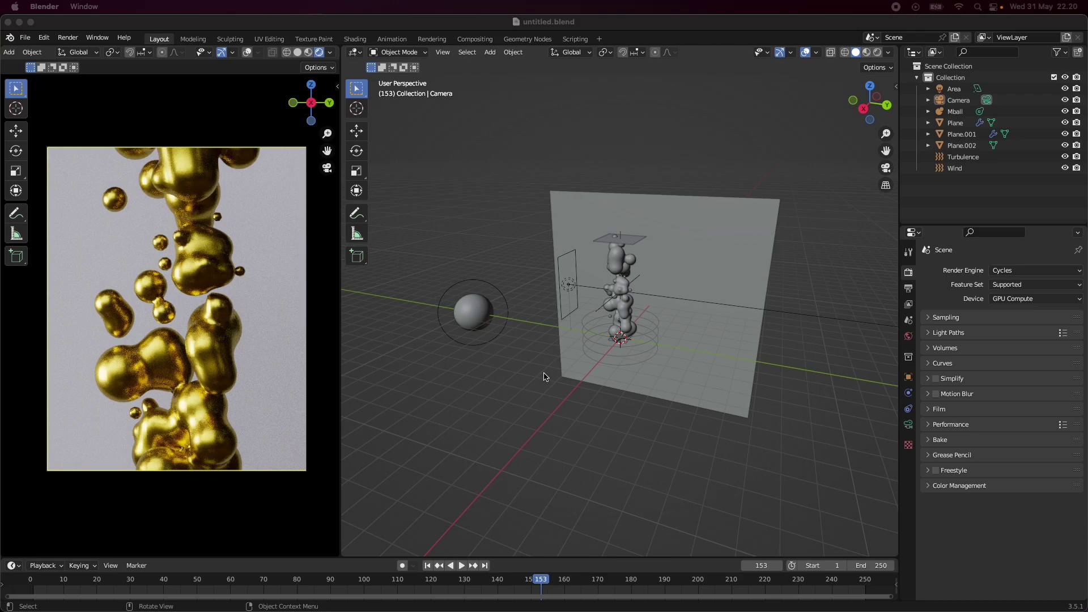
# Delete every object in the scene except the camera and save the file
pyautogui.moveTo(568, 406); pyautogui.dragTo(536, 413, button='middle')
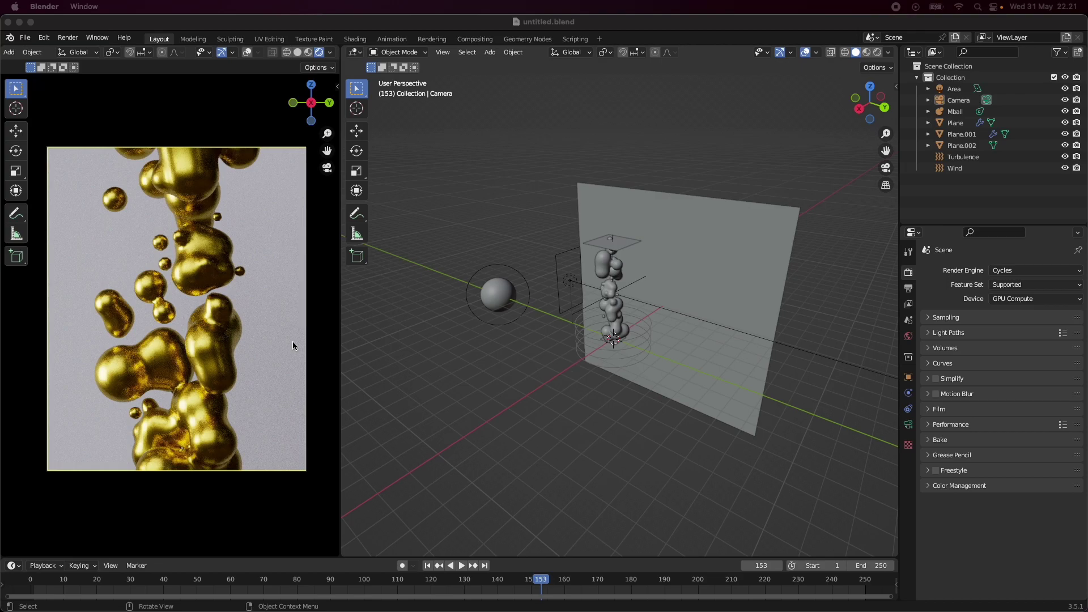
pyautogui.moveTo(642, 349)
pyautogui.mouseDown(button='middle')
pyautogui.moveTo(655, 351)
pyautogui.moveTo(630, 358)
pyautogui.mouseUp(button='middle')
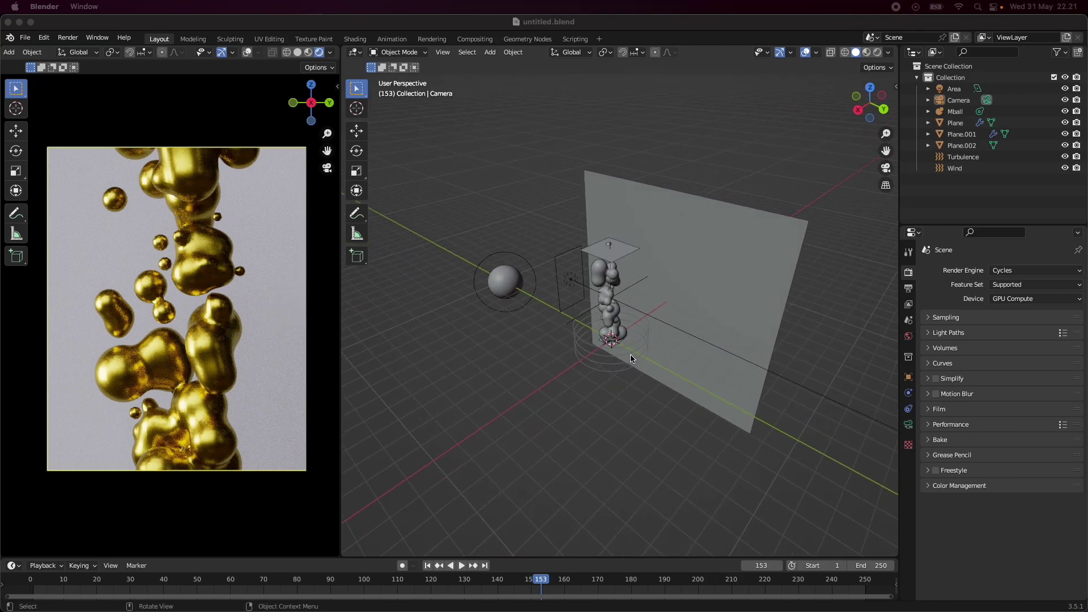
pyautogui.moveTo(567, 406); pyautogui.dragTo(593, 402, button='middle')
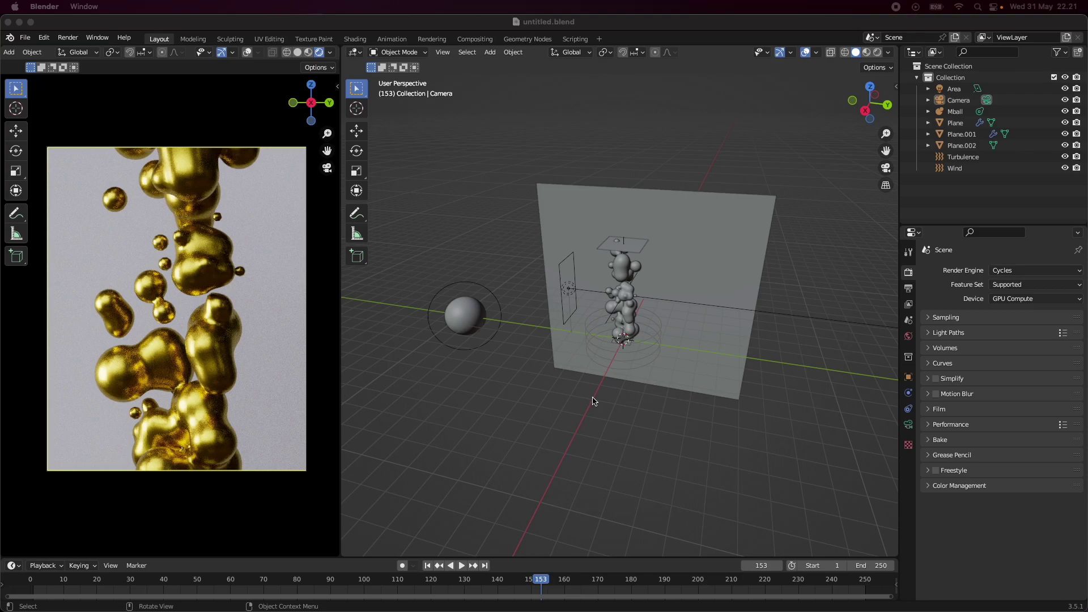
pyautogui.moveTo(422, 447); pyautogui.dragTo(760, 153)
pyautogui.press('x')
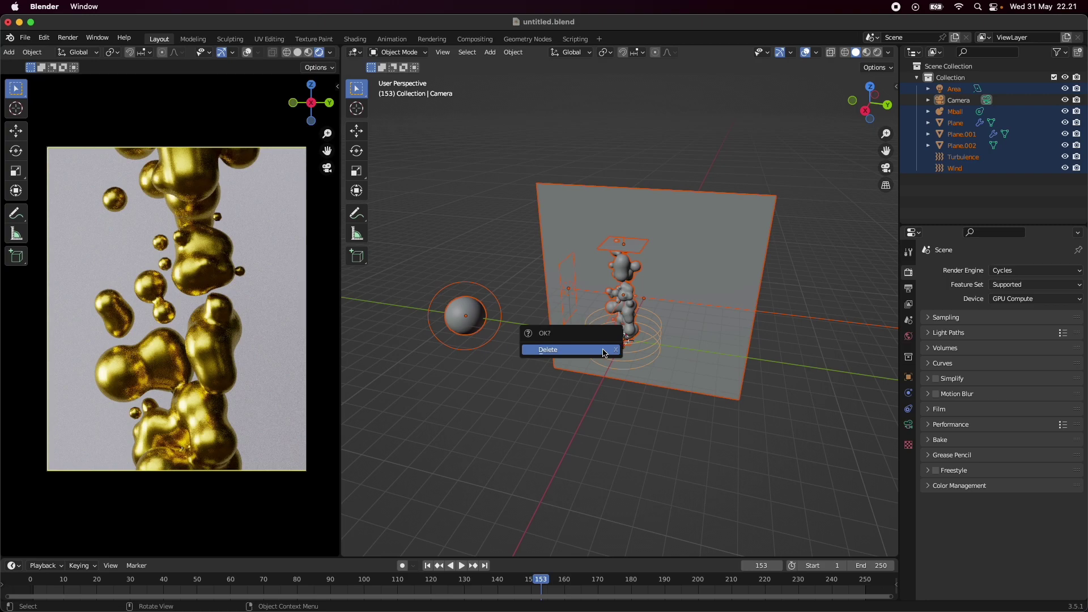
pyautogui.click(603, 352)
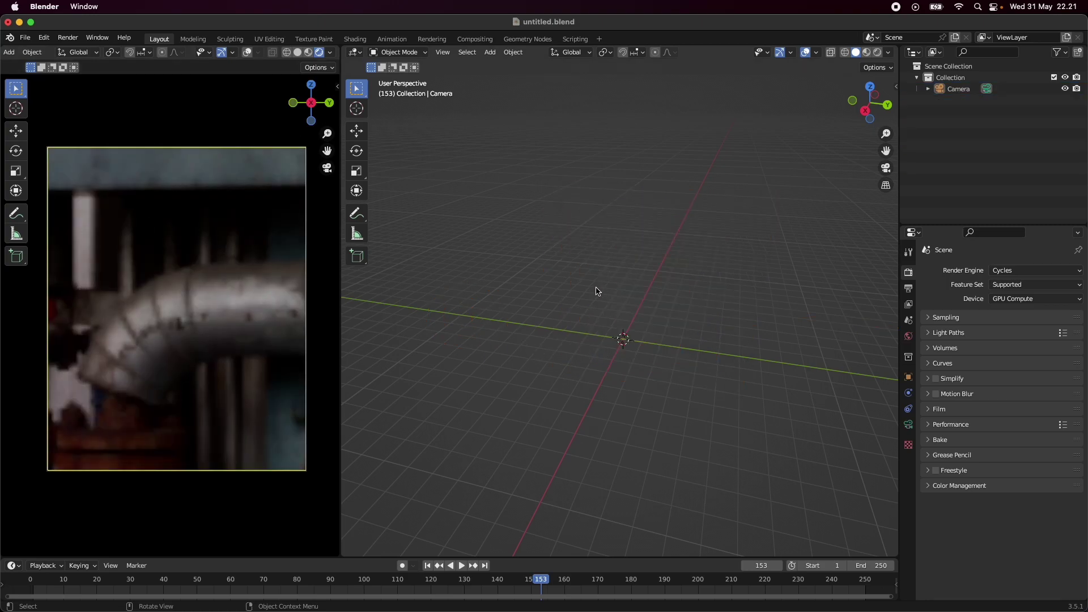
pyautogui.press('super+s')
# Add a mesh plane at the world origin
pyautogui.moveTo(636, 337)
pyautogui.mouseDown(button='middle')
pyautogui.moveTo(614, 327)
pyautogui.moveTo(649, 315)
pyautogui.moveTo(643, 306)
pyautogui.moveTo(619, 308)
pyautogui.moveTo(568, 355)
pyautogui.moveTo(561, 345)
pyautogui.moveTo(609, 374)
pyautogui.moveTo(630, 329)
pyautogui.moveTo(615, 342)
pyautogui.mouseUp(button='middle')
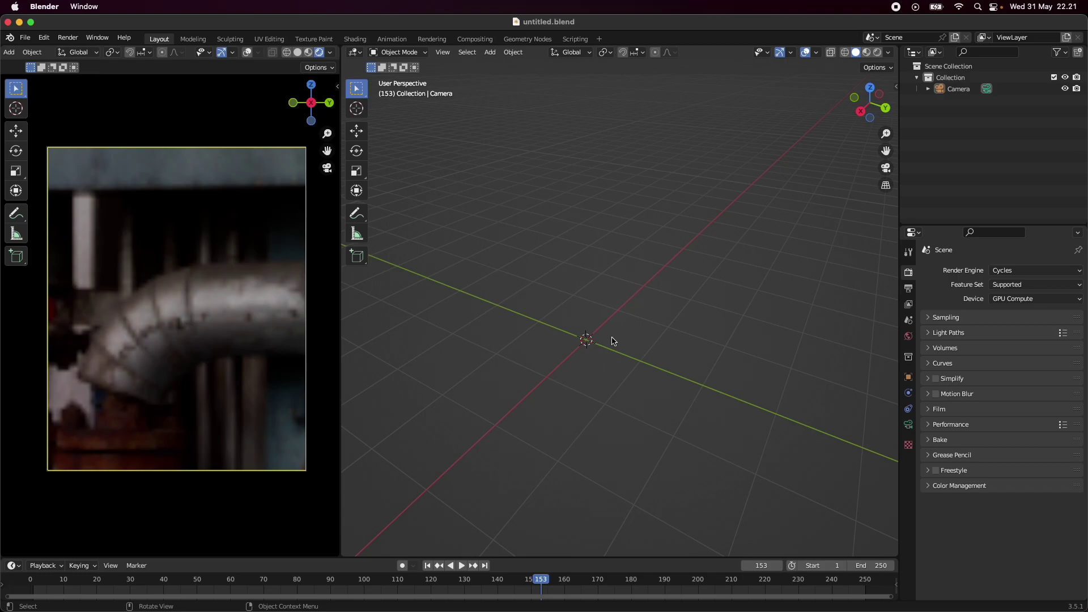
pyautogui.moveTo(605, 352)
pyautogui.mouseDown(button='middle')
pyautogui.moveTo(600, 364)
pyautogui.moveTo(620, 348)
pyautogui.mouseUp(button='middle')
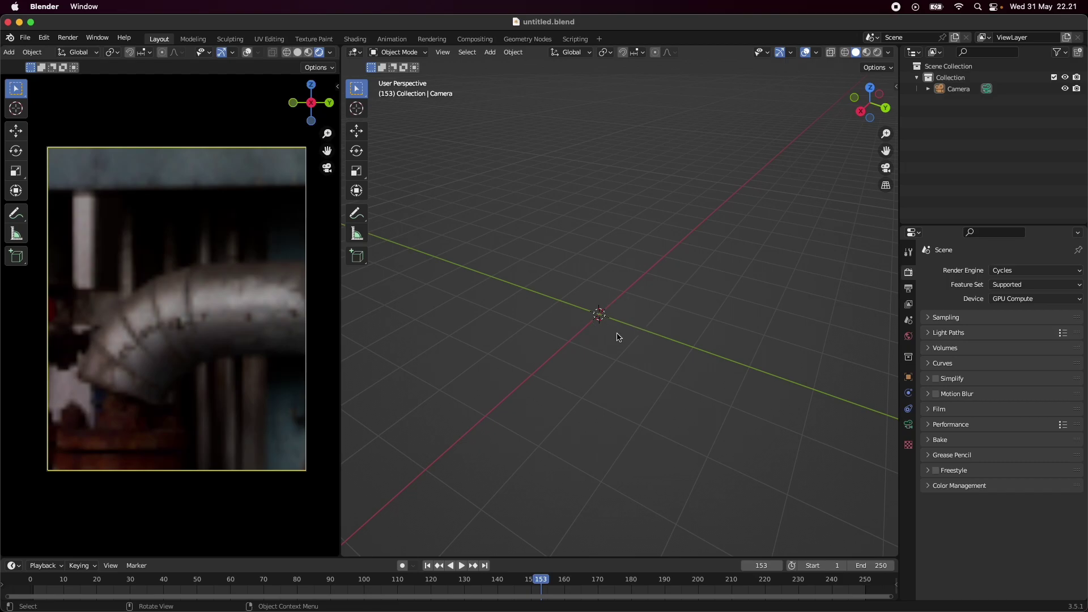
pyautogui.hotkey('shift', 'a')
pyautogui.moveTo(601, 198)
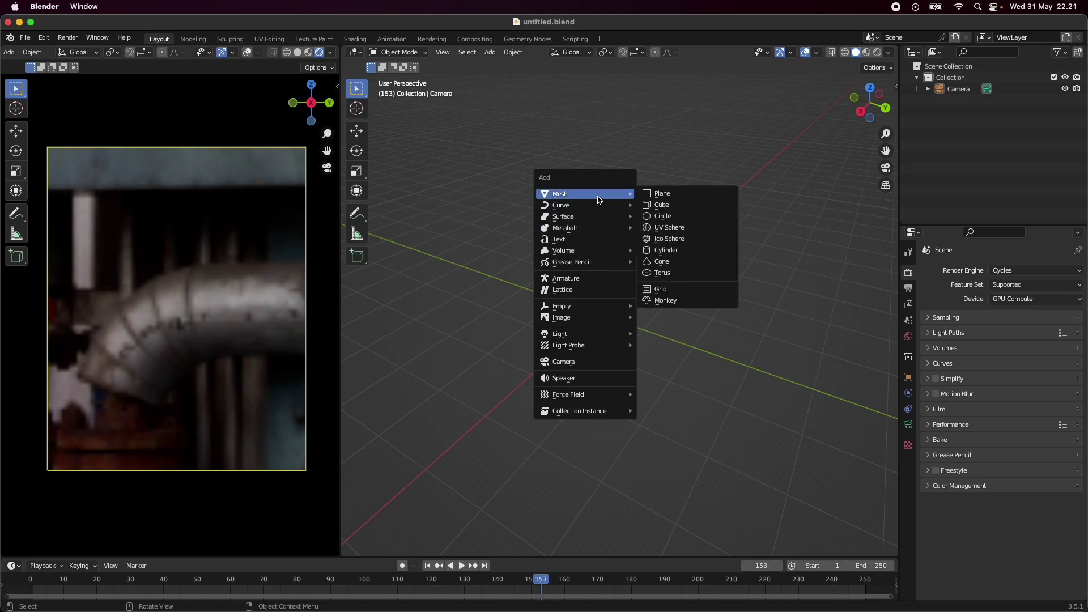
pyautogui.click(667, 198)
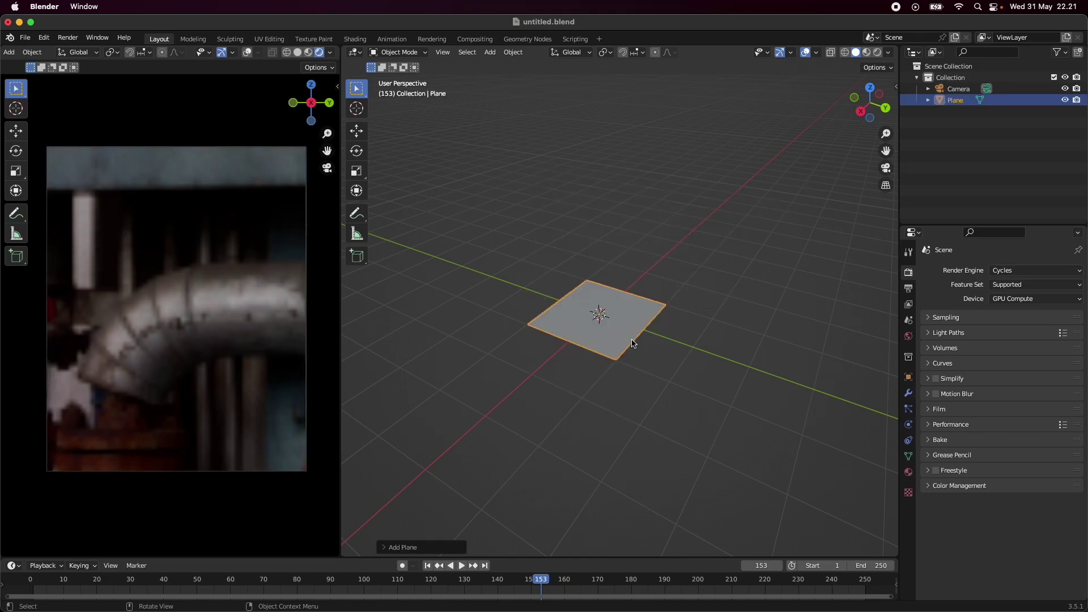
# Add an emitter particle system to the plane and return the timeline to frame 1
pyautogui.moveTo(633, 344); pyautogui.dragTo(646, 356, button='middle')
pyautogui.click(909, 410)
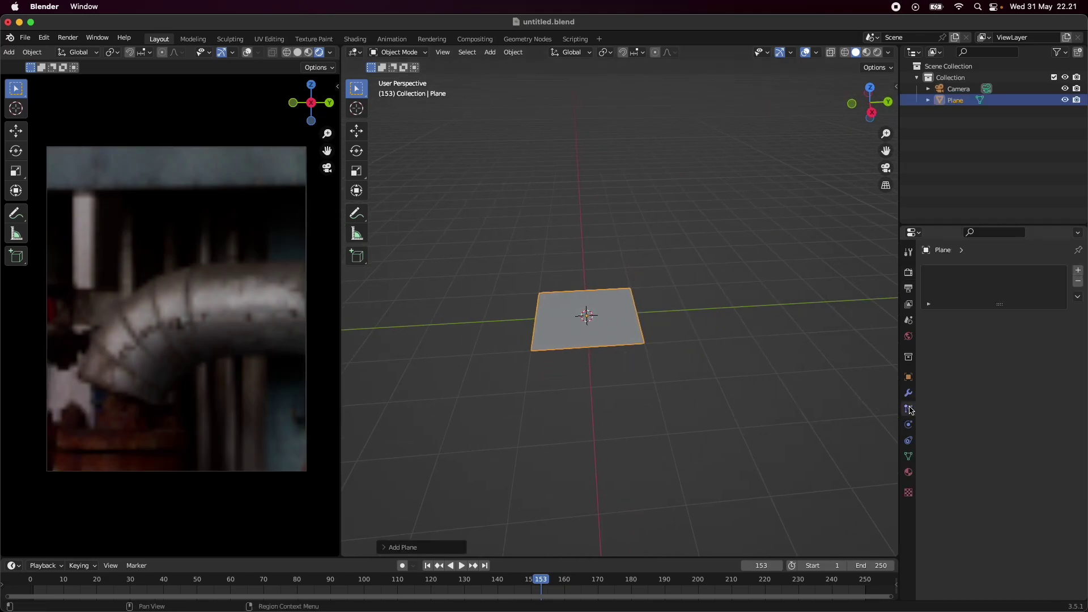
pyautogui.click(1078, 271)
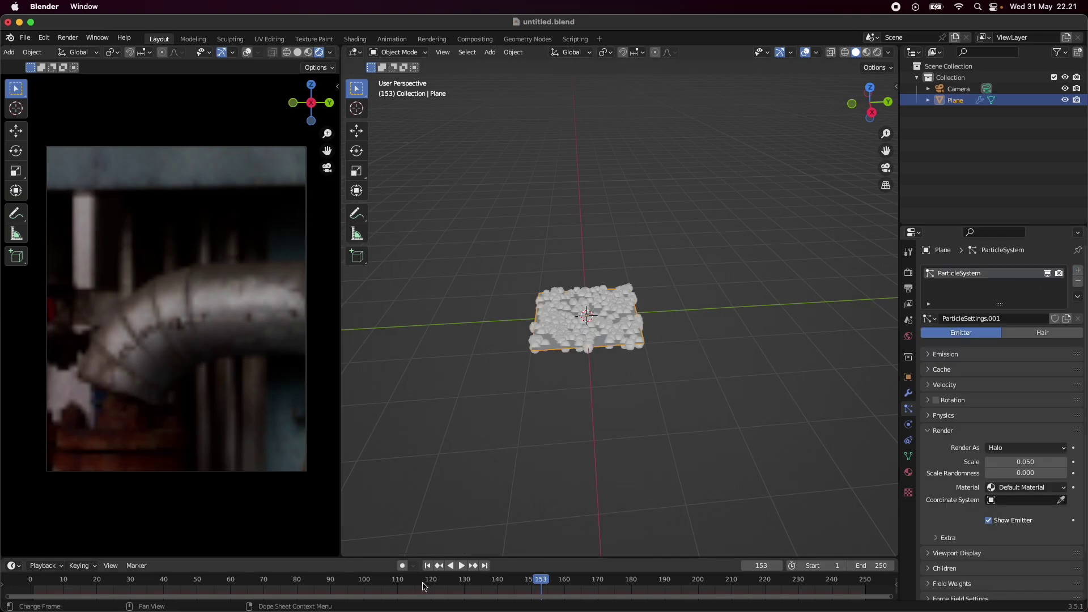
pyautogui.hotkey('shift', 'Left')
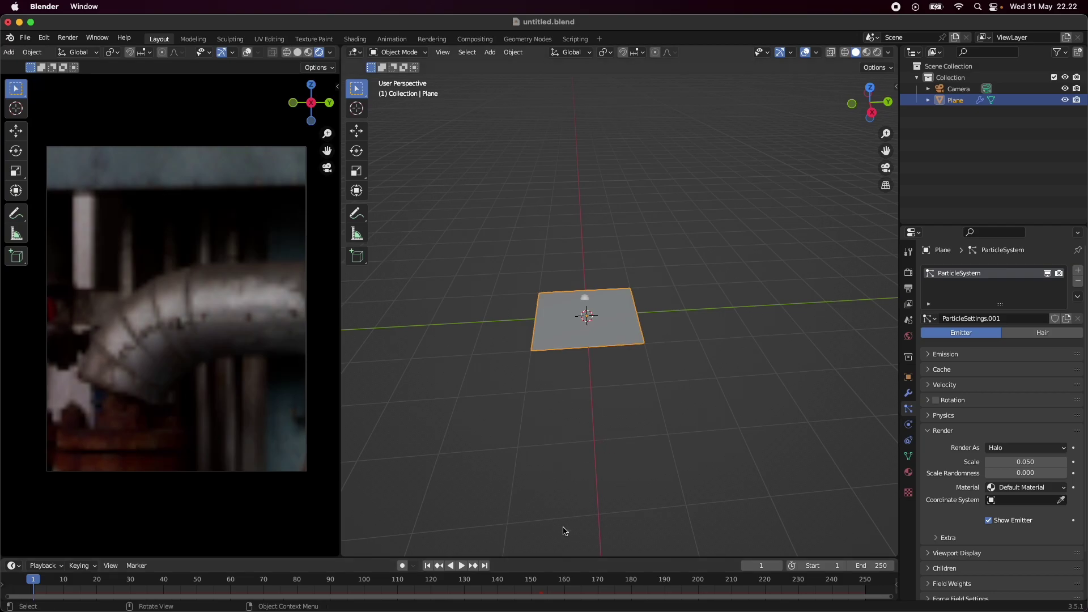
# Play the particle animation in the right orthographic view to examine how the particles fall, and rewind to the first frame
pyautogui.click(873, 113)
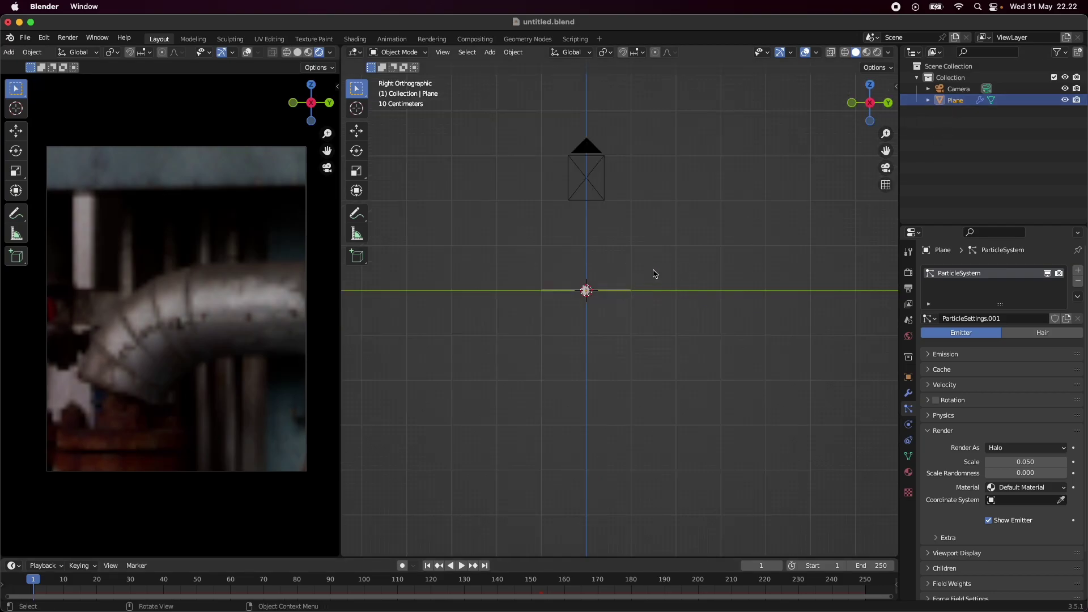
pyautogui.click(600, 290)
pyautogui.scroll(3, 604, 301)
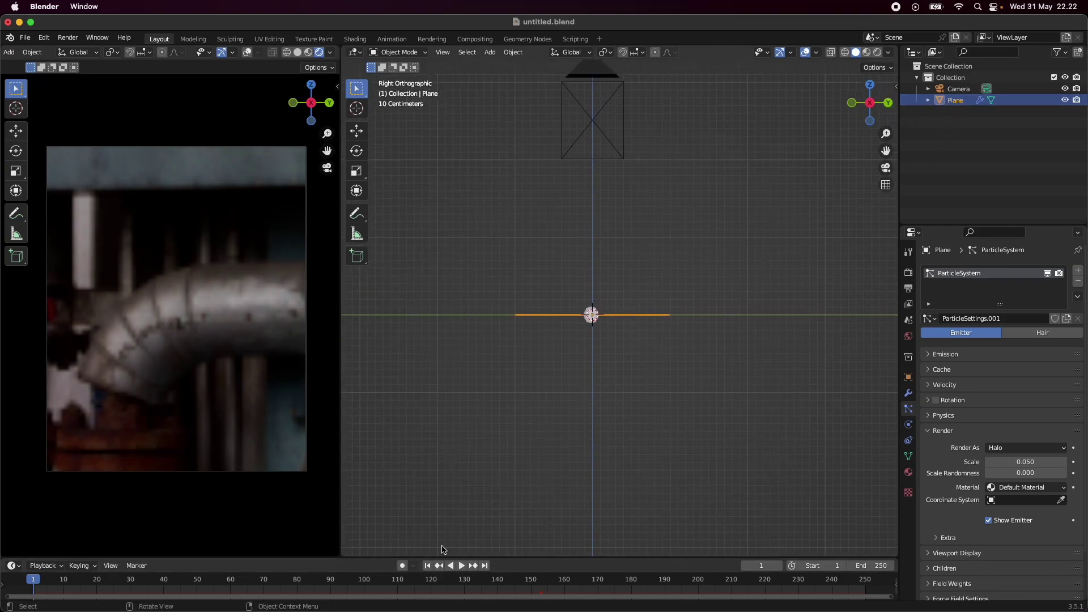
pyautogui.click(462, 566)
pyautogui.scroll(-2, 568, 474)
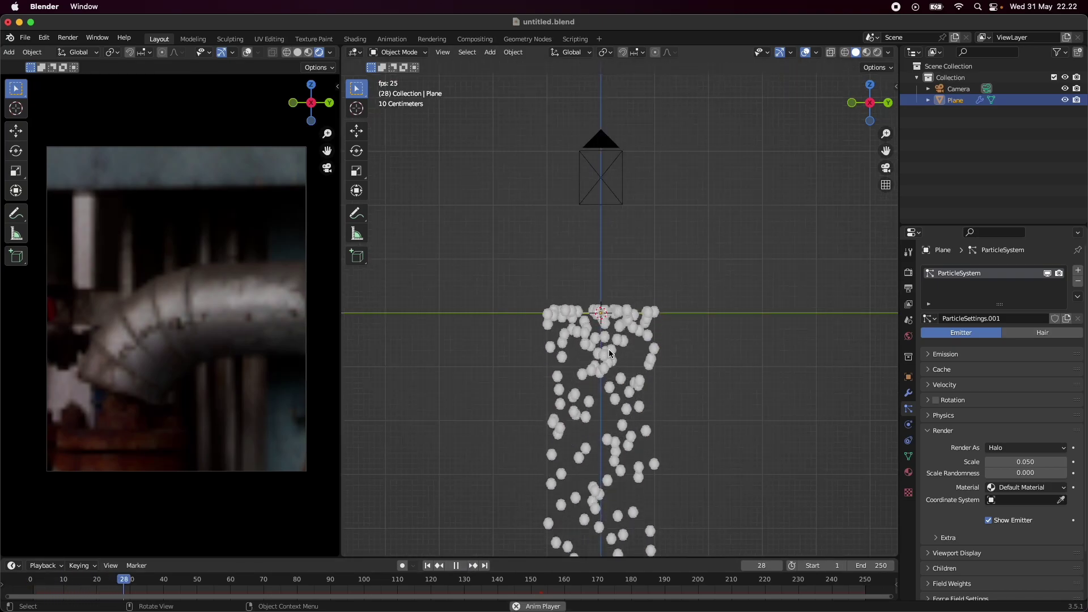
pyautogui.click(458, 566)
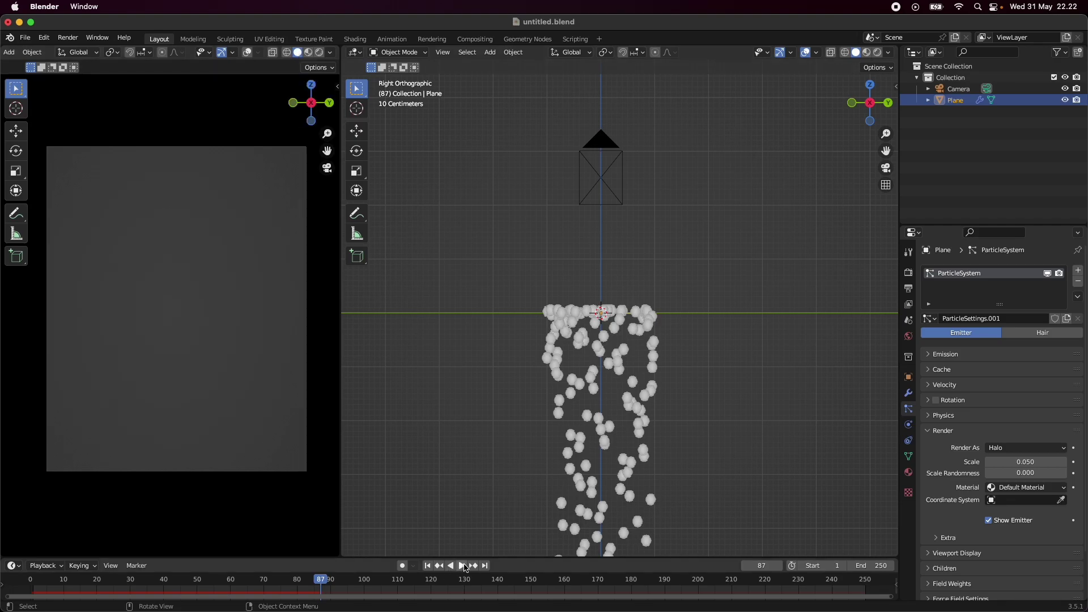
pyautogui.click(462, 566)
pyautogui.click(462, 565)
pyautogui.click(427, 565)
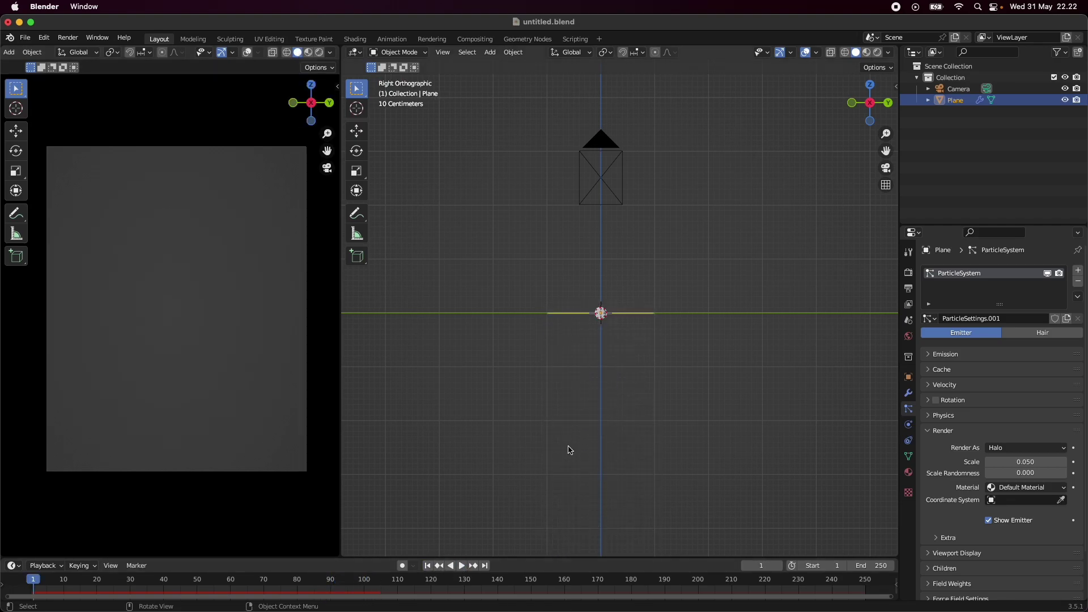
# Save the file and add a Wind force field at the world origin
pyautogui.moveTo(637, 281); pyautogui.dragTo(656, 329, button='middle')
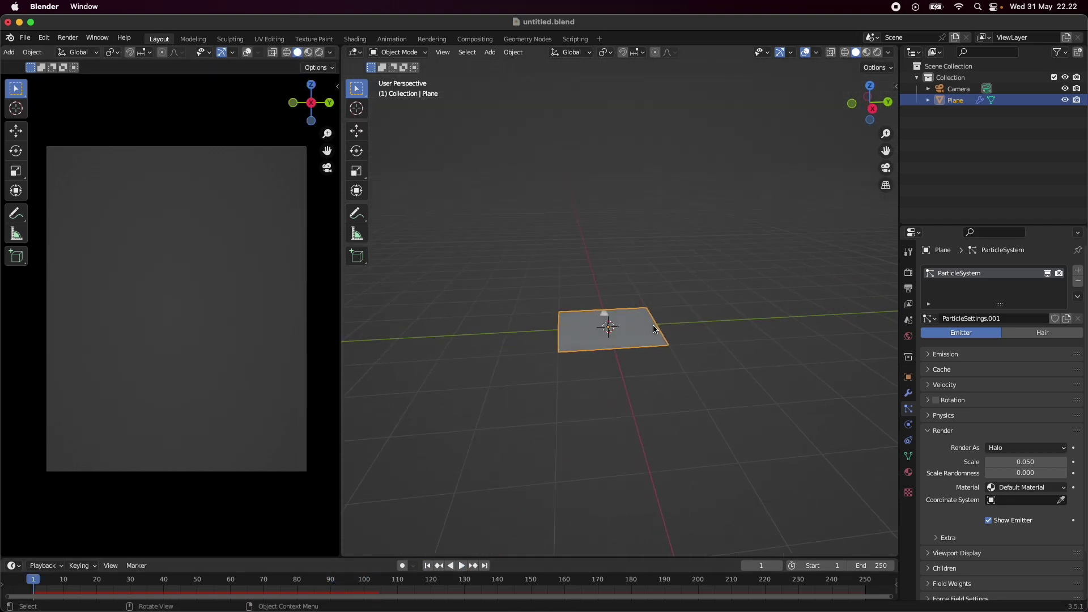
pyautogui.click(872, 107)
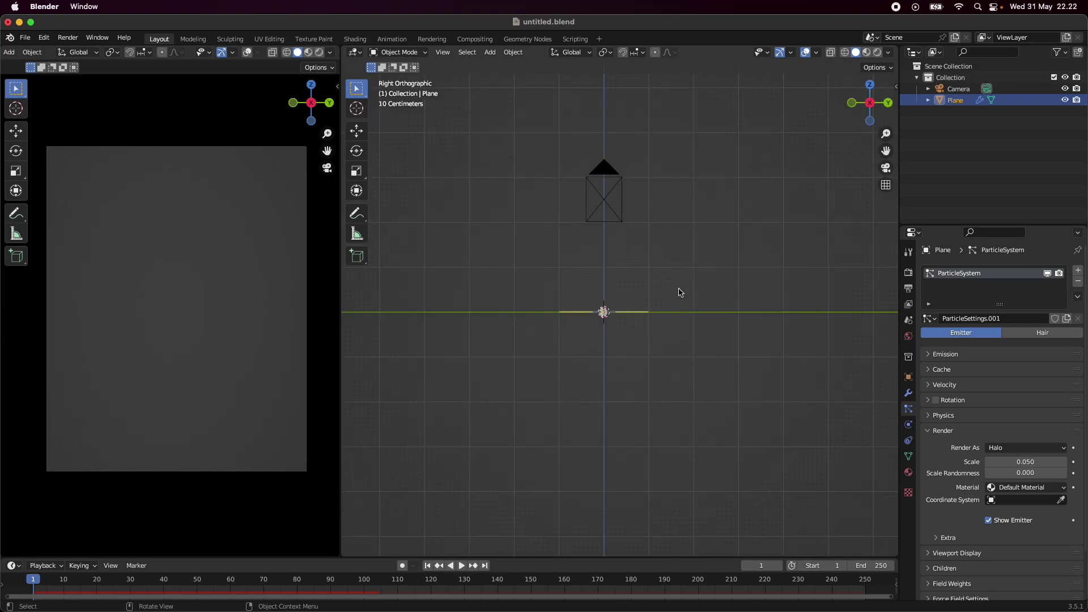
pyautogui.press('super+s')
pyautogui.hotkey('shift', 'a')
pyautogui.moveTo(664, 336)
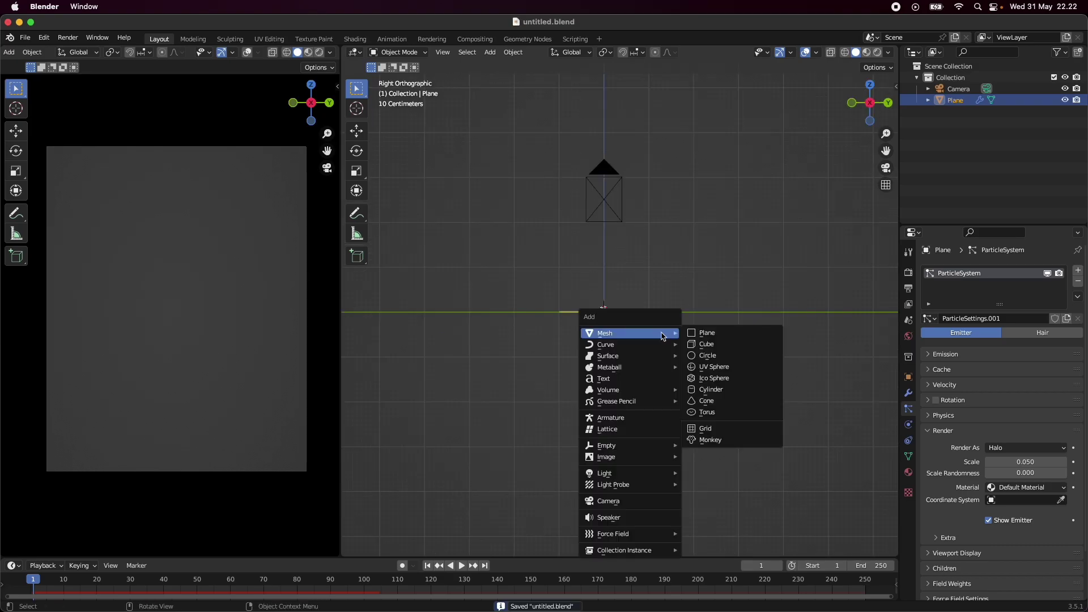
pyautogui.moveTo(646, 533)
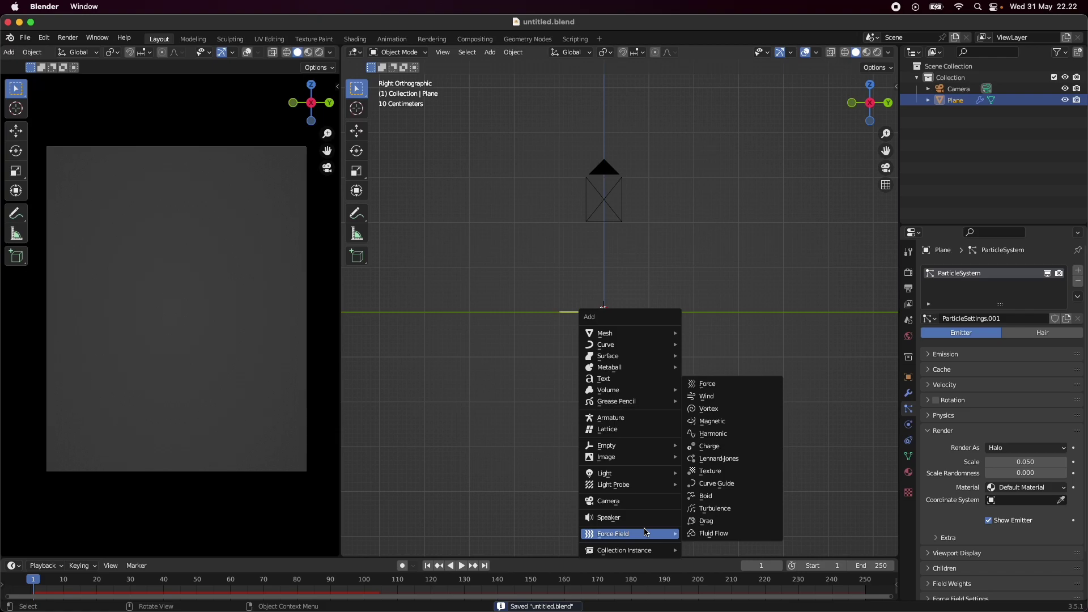
pyautogui.click(722, 402)
# Scale the wind force field uniformly to about 2 times its size and apply the scale
pyautogui.moveTo(853, 106); pyautogui.dragTo(868, 89)
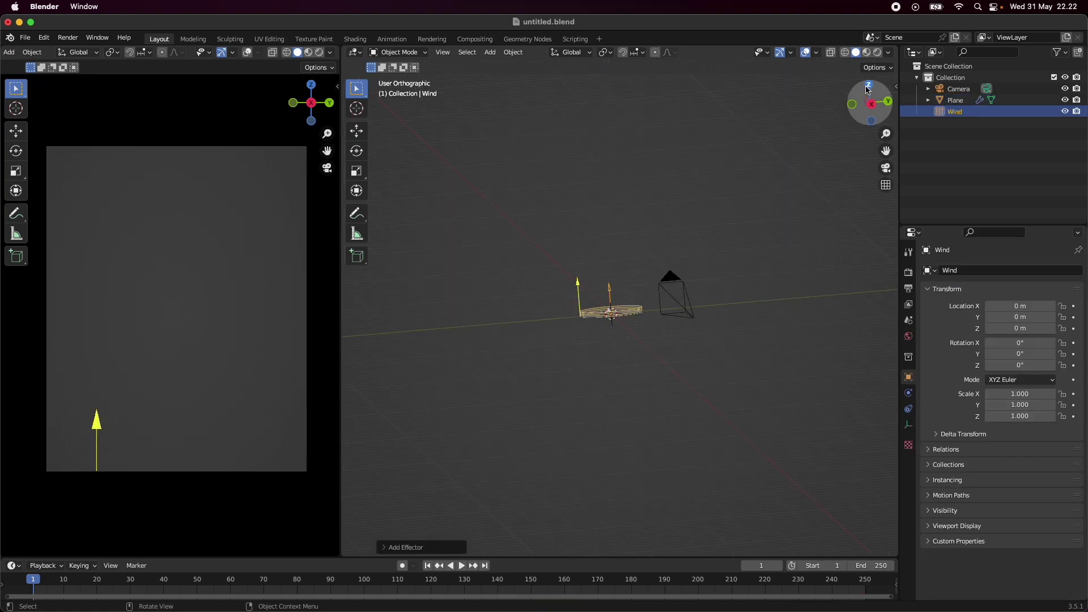
pyautogui.click(868, 87)
pyautogui.press('s')
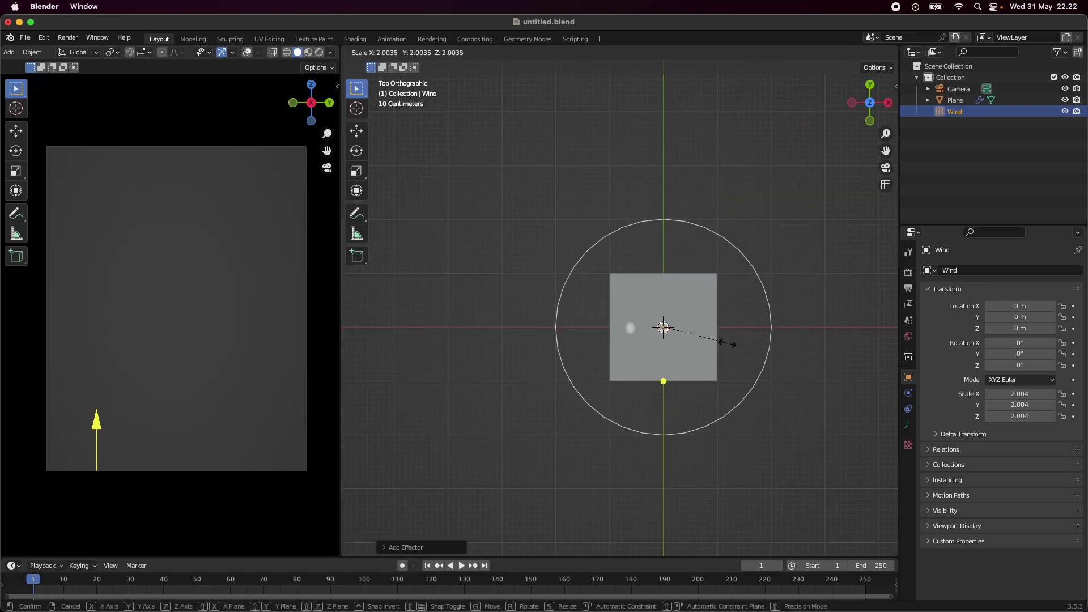
pyautogui.click(735, 344)
pyautogui.hotkey('ctrl', 'a')
pyautogui.click(741, 359)
# Move the wind force field about 0.34 m down along Z below the plane and apply its scale
pyautogui.moveTo(784, 391); pyautogui.dragTo(888, 140, button='middle')
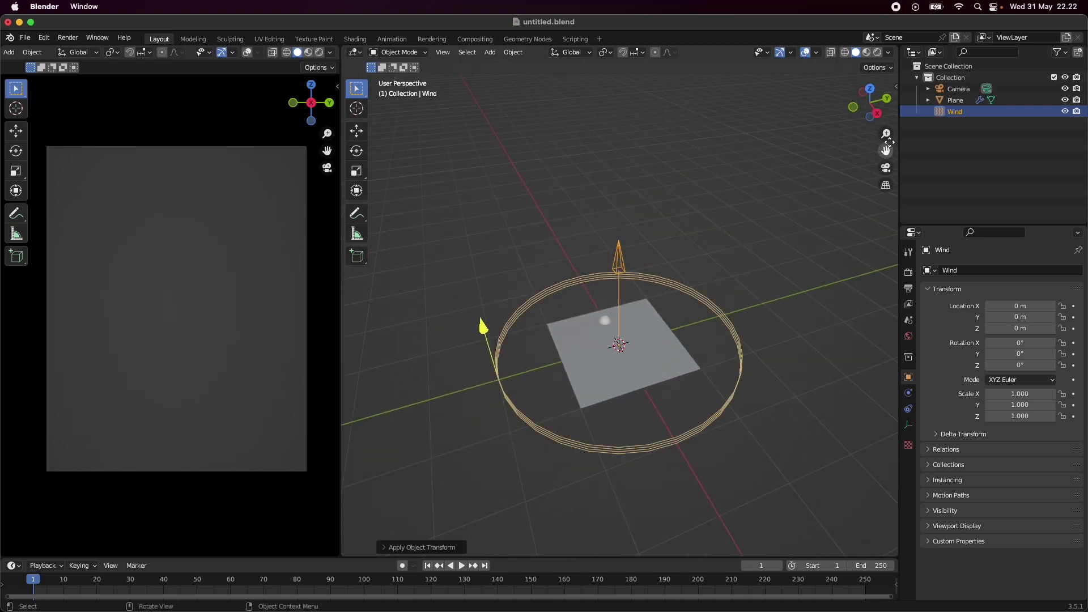
pyautogui.click(877, 114)
pyautogui.scroll(3, 661, 359)
pyautogui.scroll(-3, 658, 343)
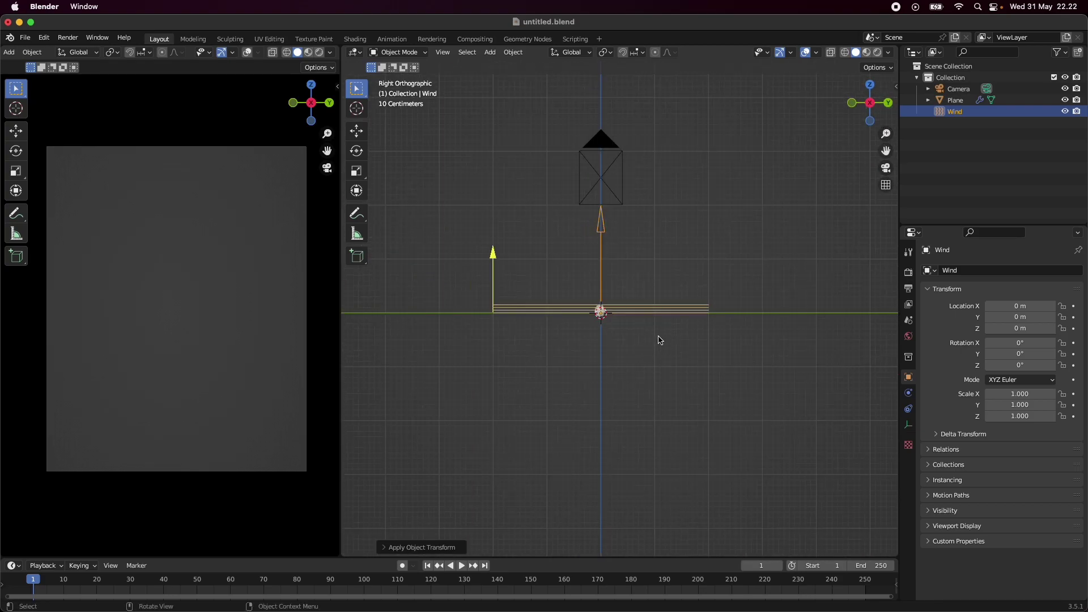
pyautogui.scroll(3, 660, 340)
pyautogui.press('g')
pyautogui.press('z')
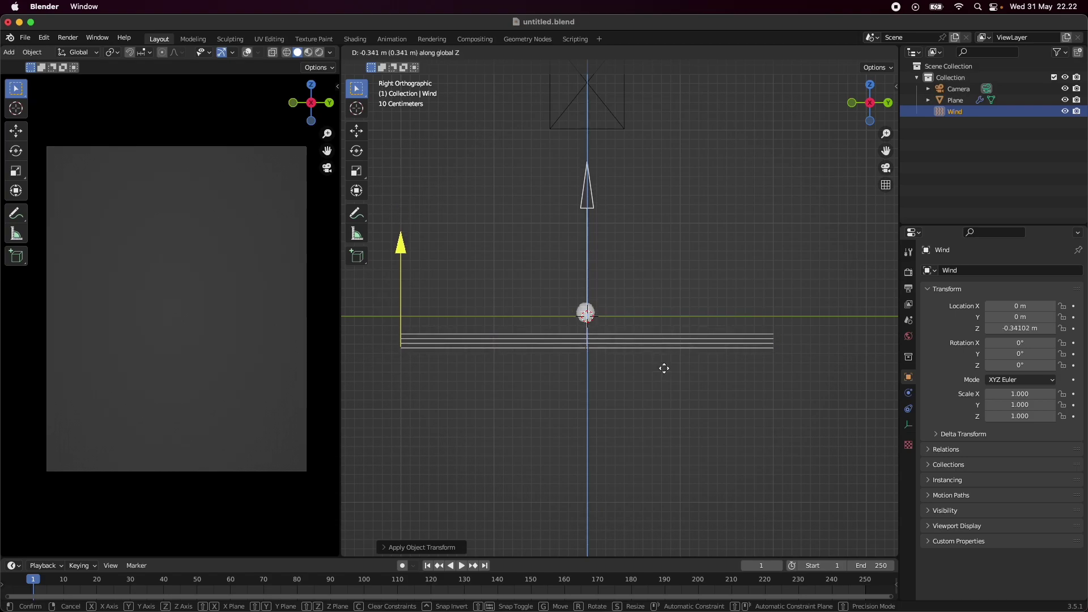
pyautogui.click(664, 368)
pyautogui.moveTo(655, 377); pyautogui.dragTo(673, 401, button='middle')
pyautogui.hotkey('ctrl', 'a')
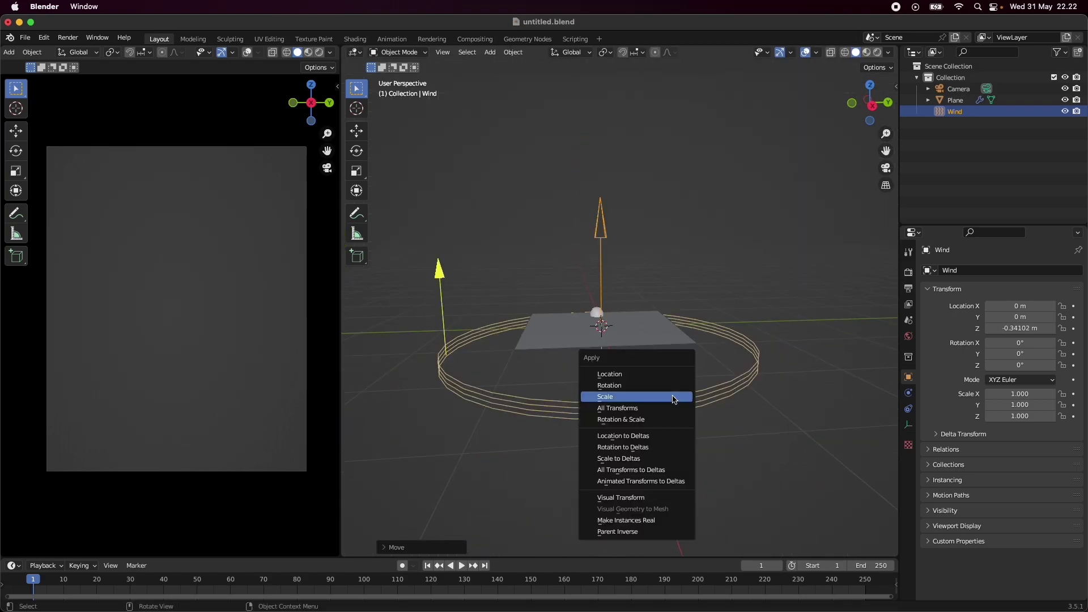
pyautogui.click(675, 400)
# Set the wind force field's strength to 10 and save the file
pyautogui.click(908, 393)
pyautogui.click(1023, 356)
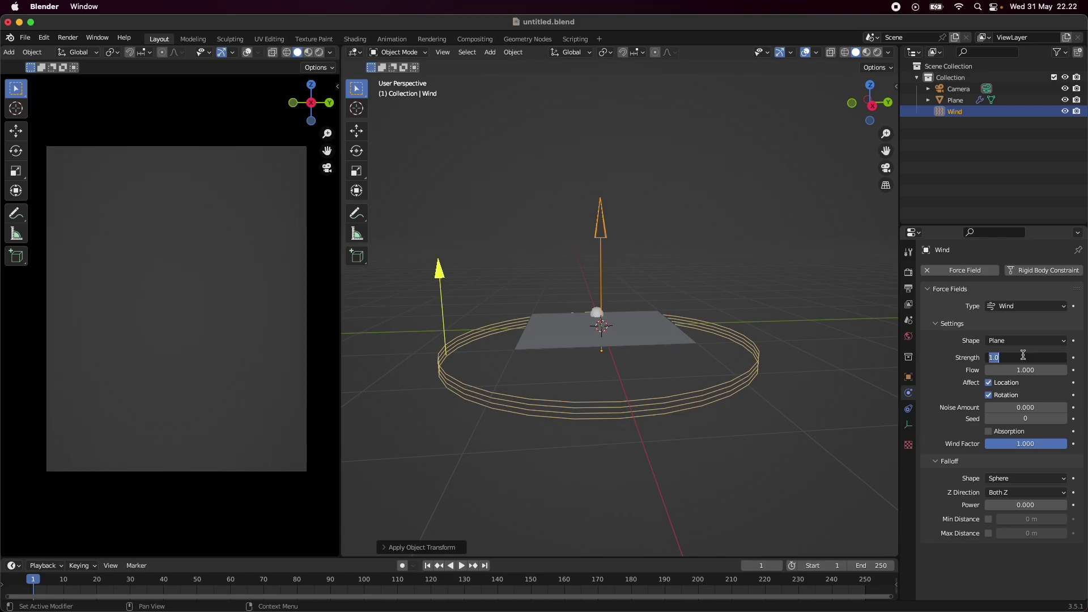
pyautogui.write('10')
pyautogui.press('Return')
pyautogui.press('super+s')
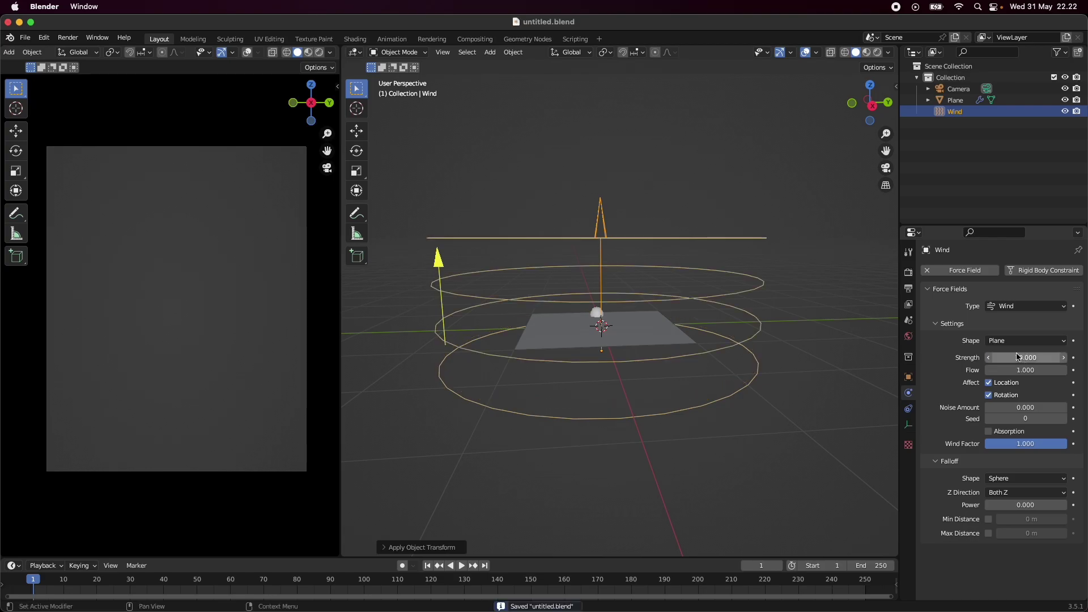
# Move the wind force field about 0.17 m further down along Z and apply its scale
pyautogui.hotkey('ctrl', 'a')
pyautogui.click(736, 331)
pyautogui.click(873, 105)
pyautogui.press('g')
pyautogui.press('z')
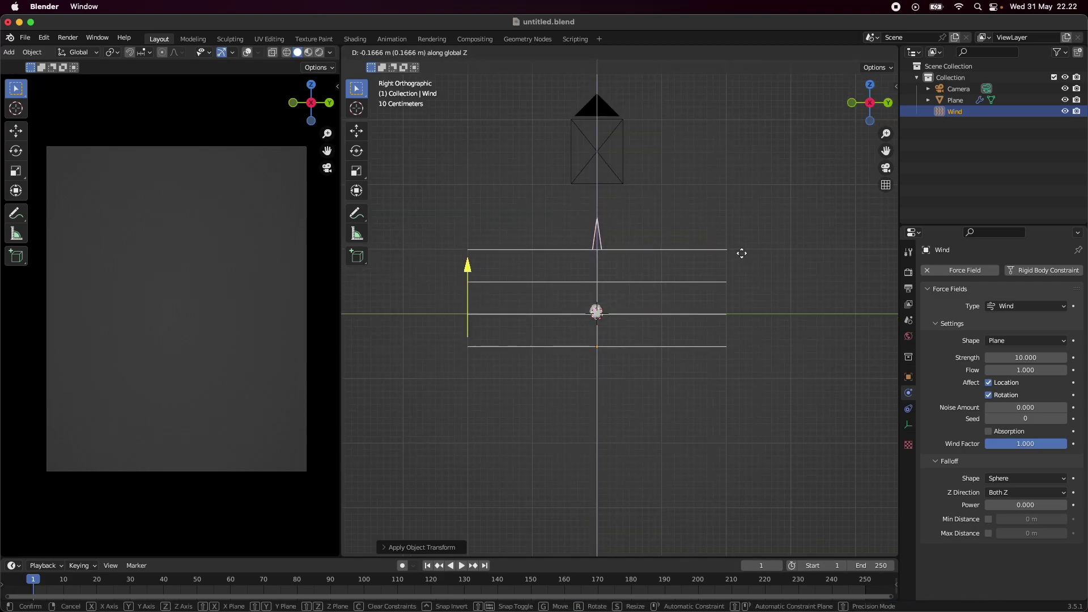
pyautogui.click(741, 253)
pyautogui.moveTo(741, 254); pyautogui.dragTo(680, 329, button='middle')
pyautogui.hotkey('ctrl', 'a')
pyautogui.click(680, 328)
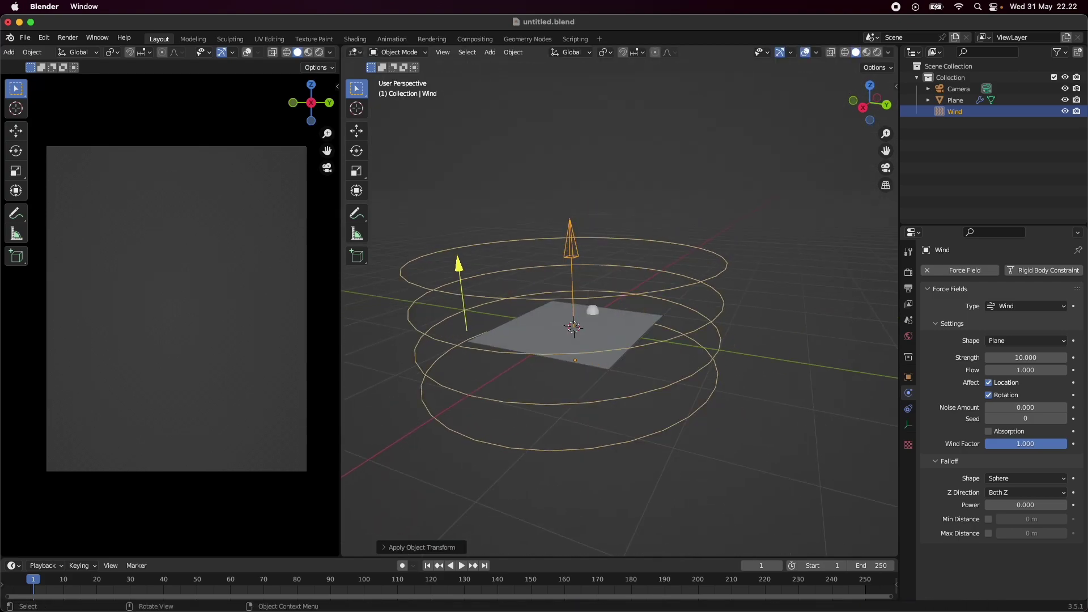
# Set the wind force field's strength to 5 and play the animation from the right view to check the falling particles
pyautogui.scroll(-3, 593, 510)
pyautogui.click(1029, 361)
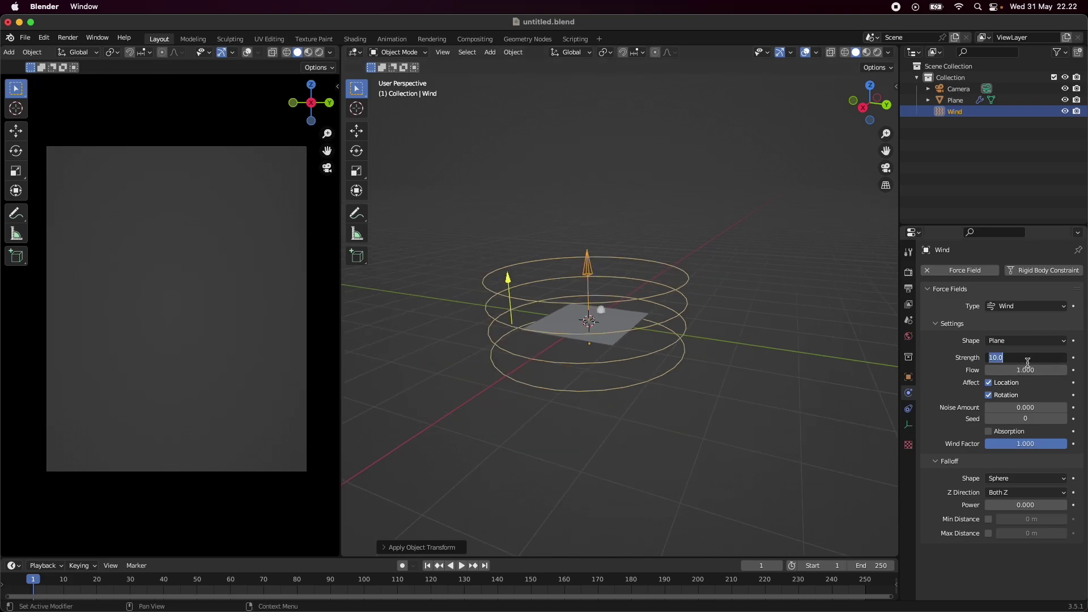
pyautogui.write('5')
pyautogui.press('Return')
pyautogui.hotkey('ctrl', 'a')
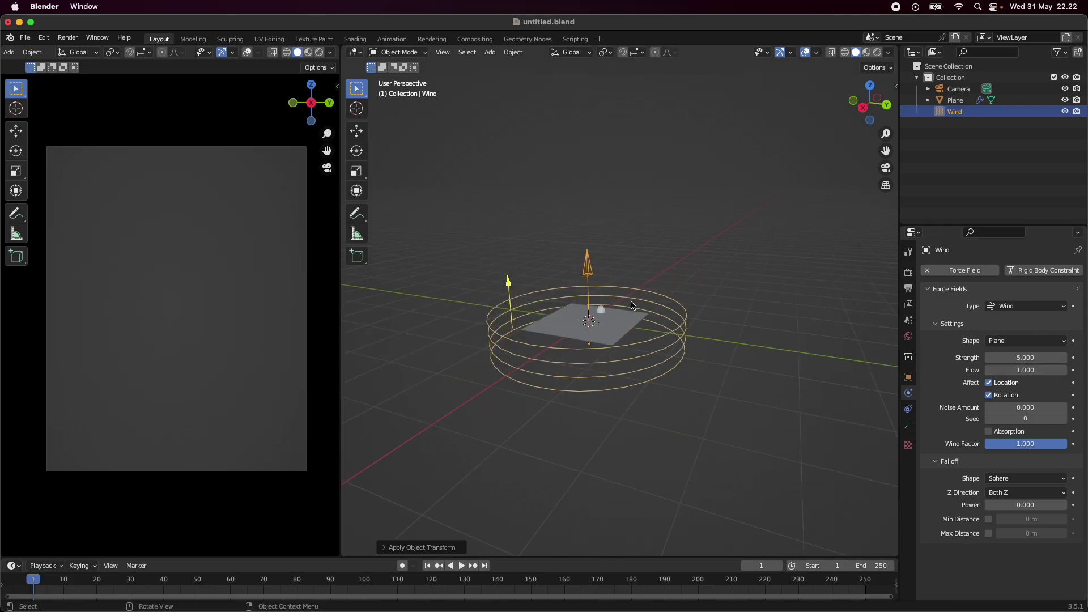
pyautogui.click(864, 108)
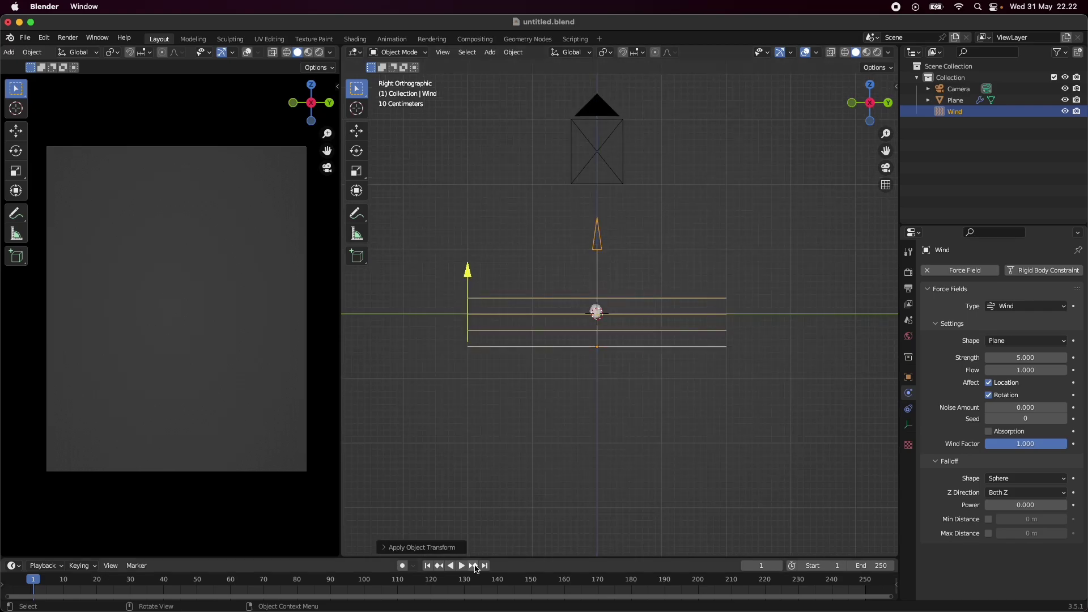
pyautogui.click(462, 566)
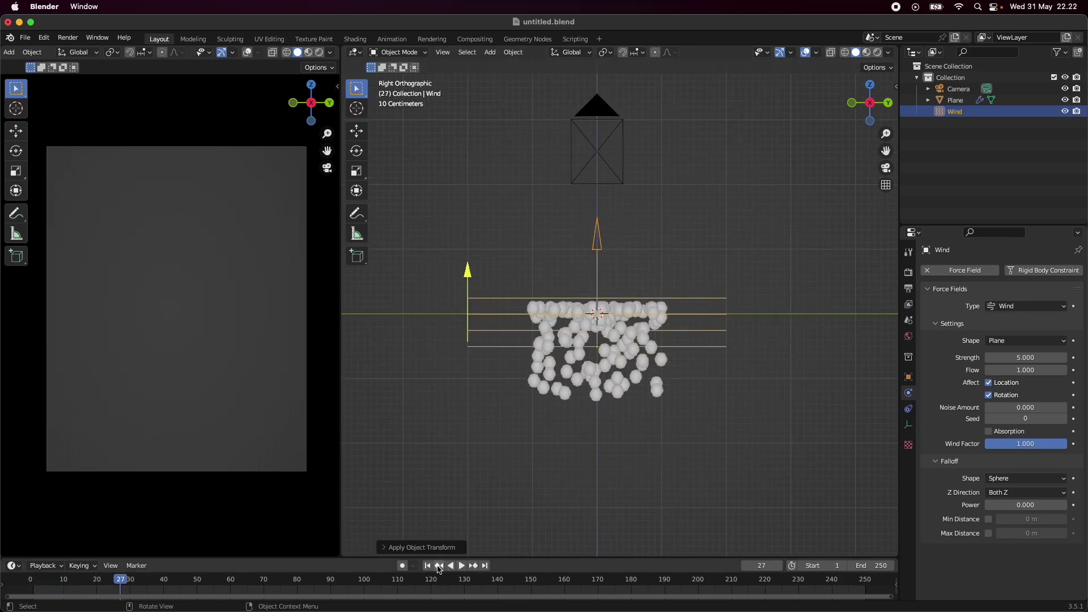
# Set the wind force field's flow to 0 and play the animation from the first frame to check the particles
pyautogui.press('Escape')
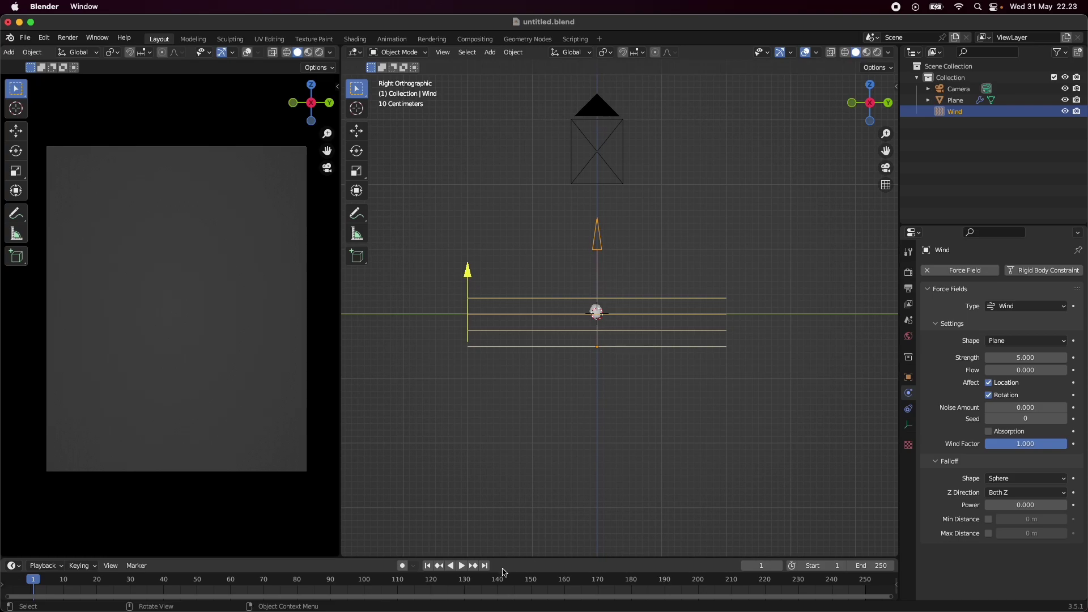
pyautogui.click(462, 566)
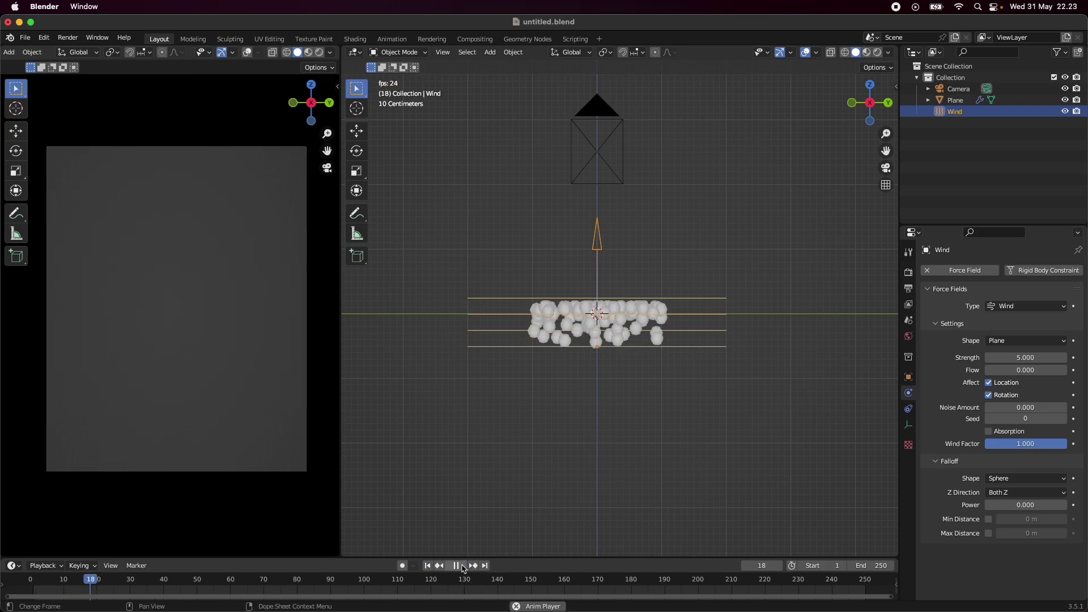
pyautogui.press('Escape')
# Set the wind force field's strength to 10 and save the file again
pyautogui.click(1034, 358)
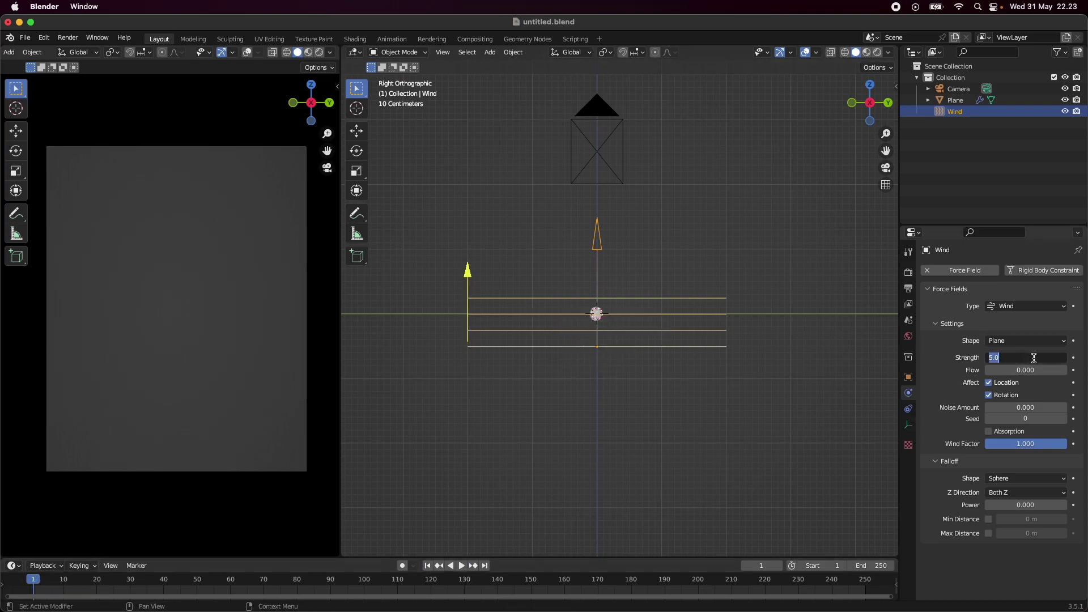
pyautogui.write('10')
pyautogui.press('Return')
pyautogui.press('super+s')
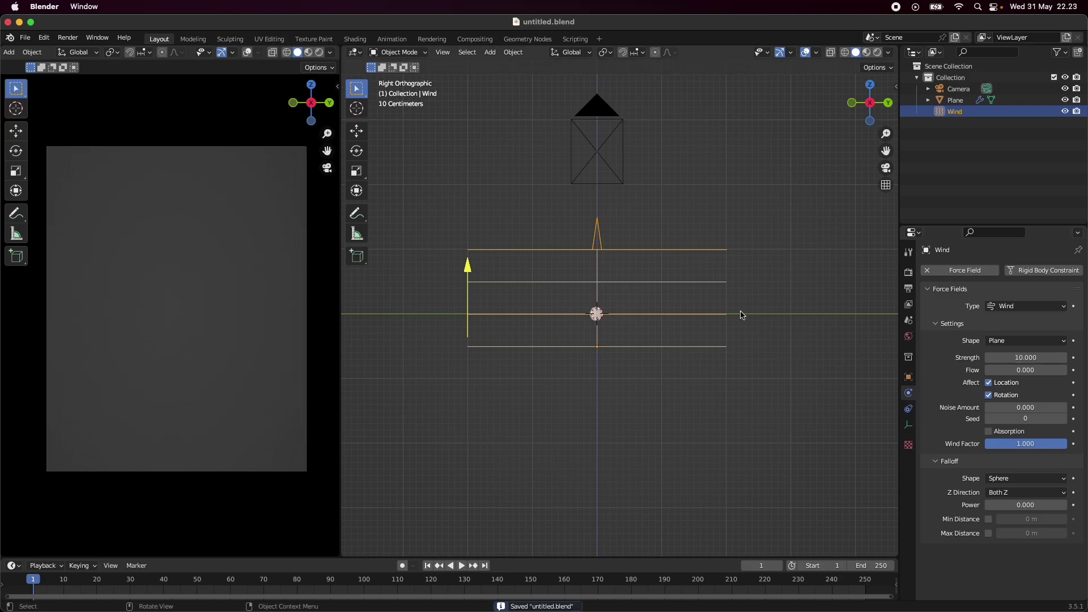
# Move the wind force field slightly further down along Z and apply its scale
pyautogui.press('g')
pyautogui.press('z')
pyautogui.click(761, 329)
pyautogui.hotkey('ctrl', 'a')
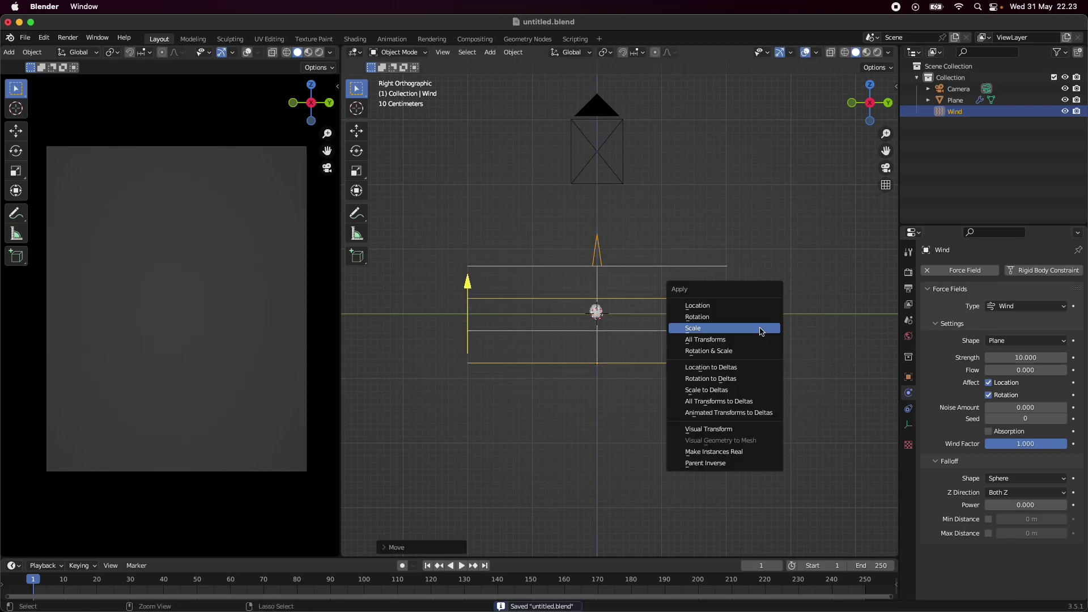
pyautogui.click(762, 330)
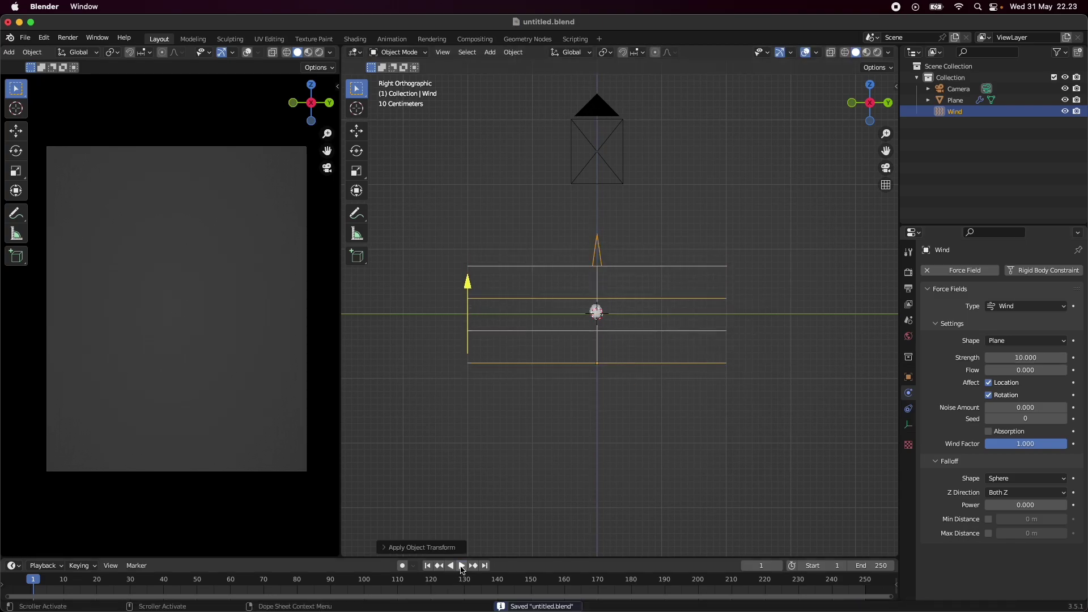
# Play the animation to examine how far the particles rise above the plane, from an angle and from the right view
pyautogui.click(462, 566)
pyautogui.moveTo(530, 532); pyautogui.dragTo(644, 440, button='middle')
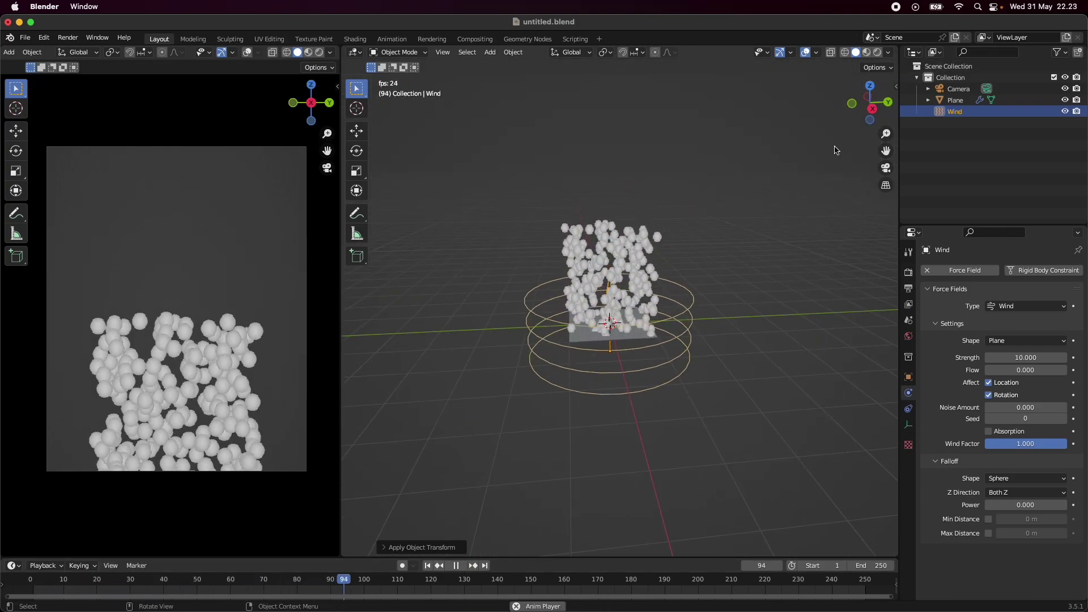
pyautogui.press('space')
pyautogui.moveTo(646, 408); pyautogui.dragTo(634, 233, button='middle')
pyautogui.click(581, 225)
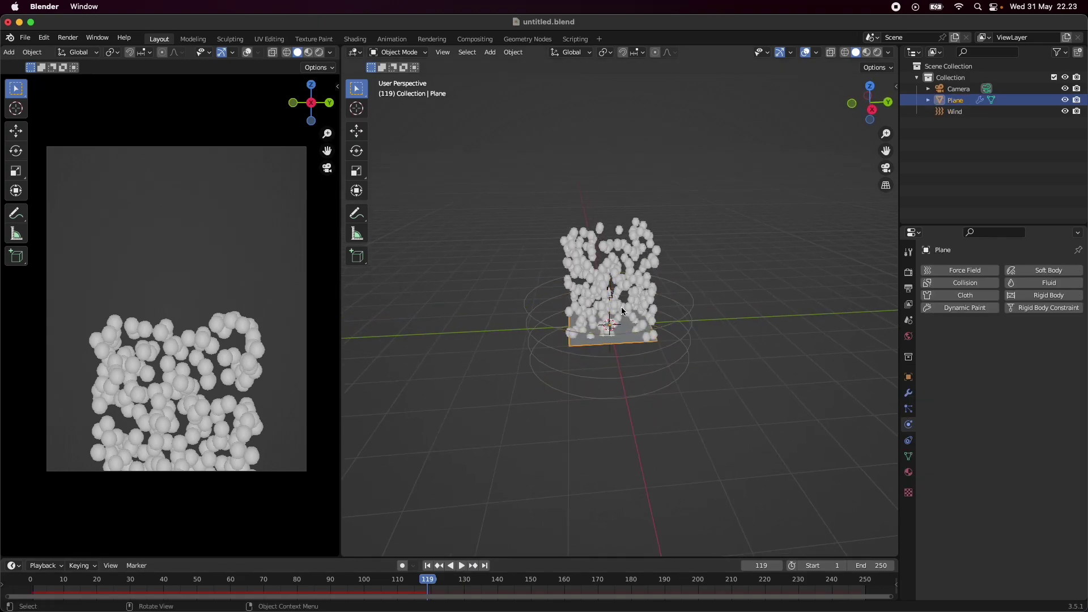
pyautogui.scroll(4, 623, 311)
pyautogui.click(873, 110)
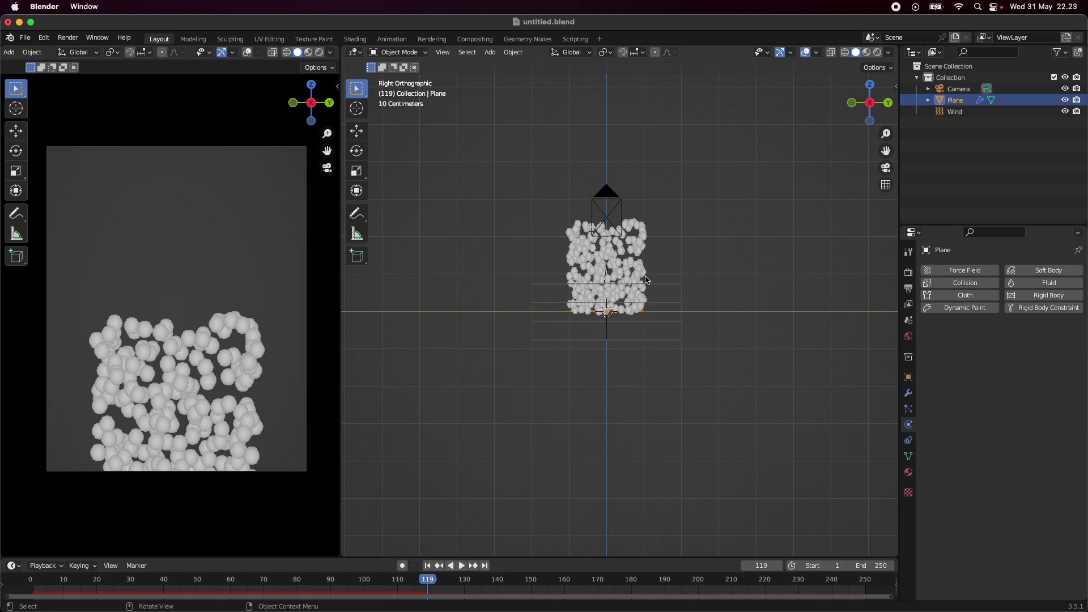
# Move the wind force field down along Z until all its rings sit just below the emitter plane
pyautogui.click(661, 288)
pyautogui.press('g')
pyautogui.press('z')
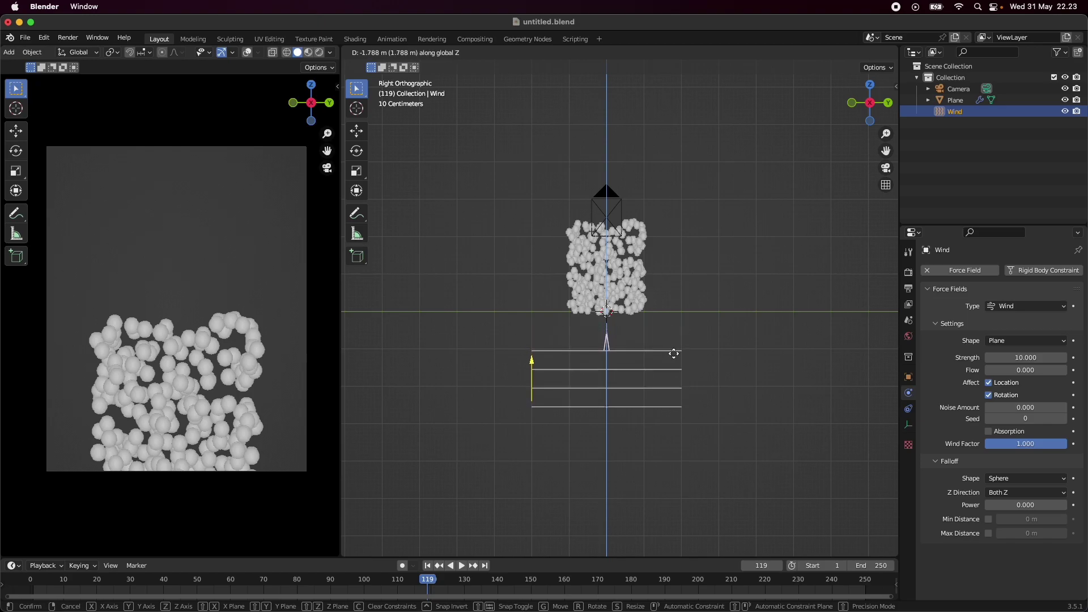
pyautogui.click(672, 326)
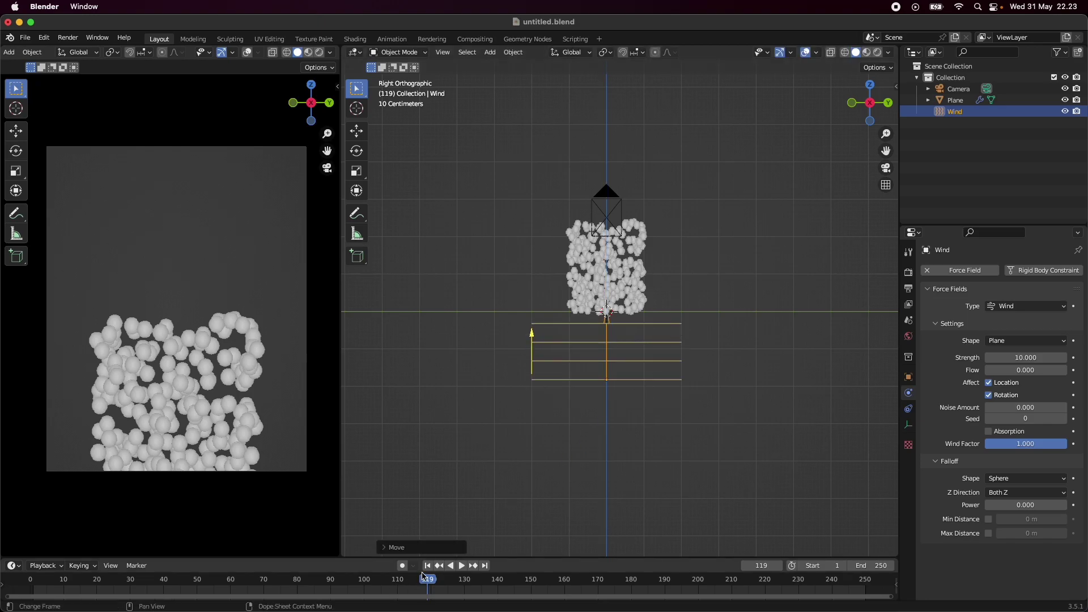
# Replay the animation twice from the first frame to check the particles with the lowered wind
pyautogui.click(427, 566)
pyautogui.click(461, 565)
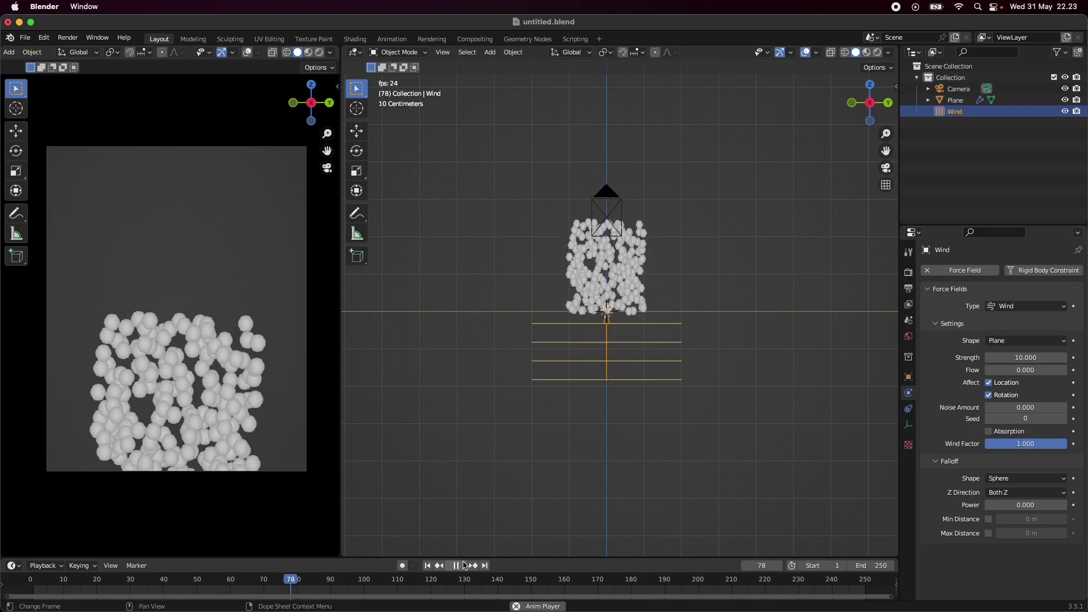
pyautogui.click(465, 565)
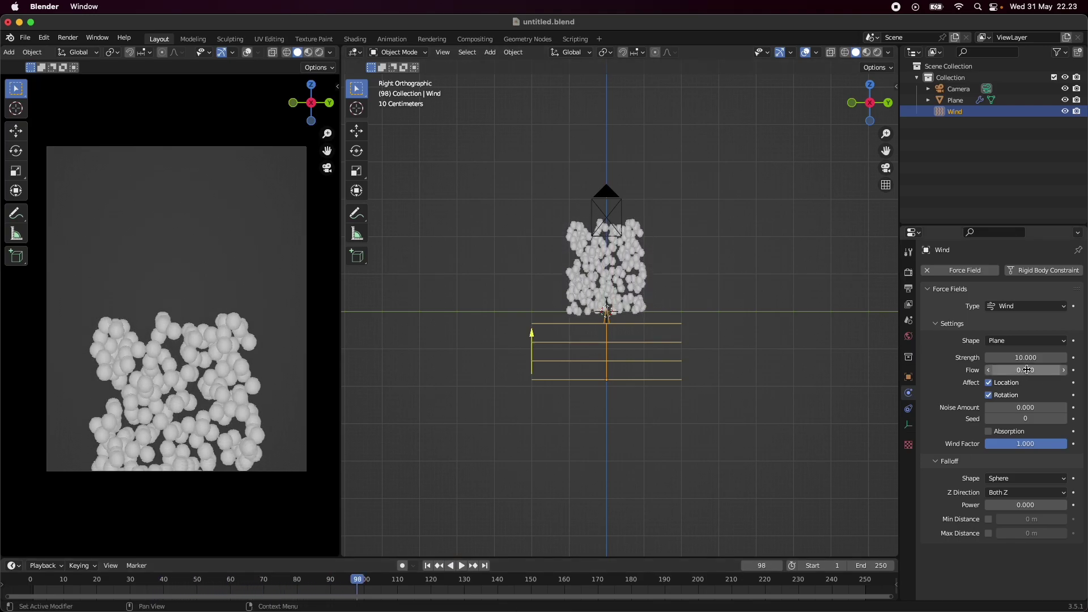
pyautogui.click(428, 565)
pyautogui.click(461, 566)
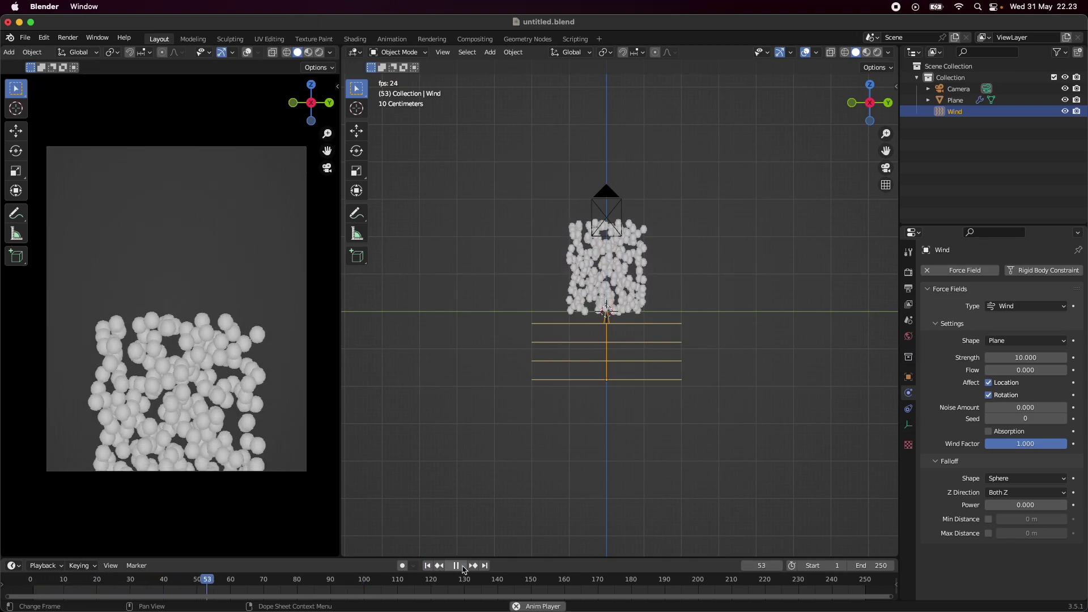
pyautogui.click(458, 566)
# Return to the first frame and apply the wind force field's scale
pyautogui.click(427, 566)
pyautogui.moveTo(704, 401); pyautogui.dragTo(656, 304, button='middle')
pyautogui.hotkey('ctrl', 'a')
pyautogui.click(646, 433)
pyautogui.click(660, 406)
# Duplicate the emitter plane and move the copy up along Z, high above the original and out of the camera's view
pyautogui.click(627, 342)
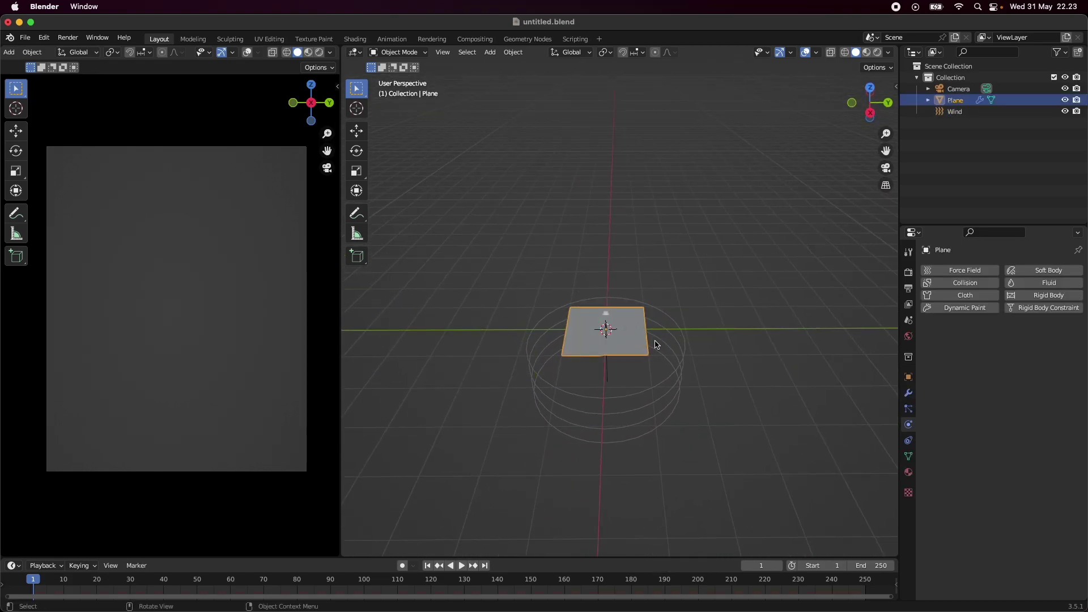
pyautogui.hotkey('shift', 'd')
pyautogui.press('Escape')
pyautogui.press('g')
pyautogui.press('z')
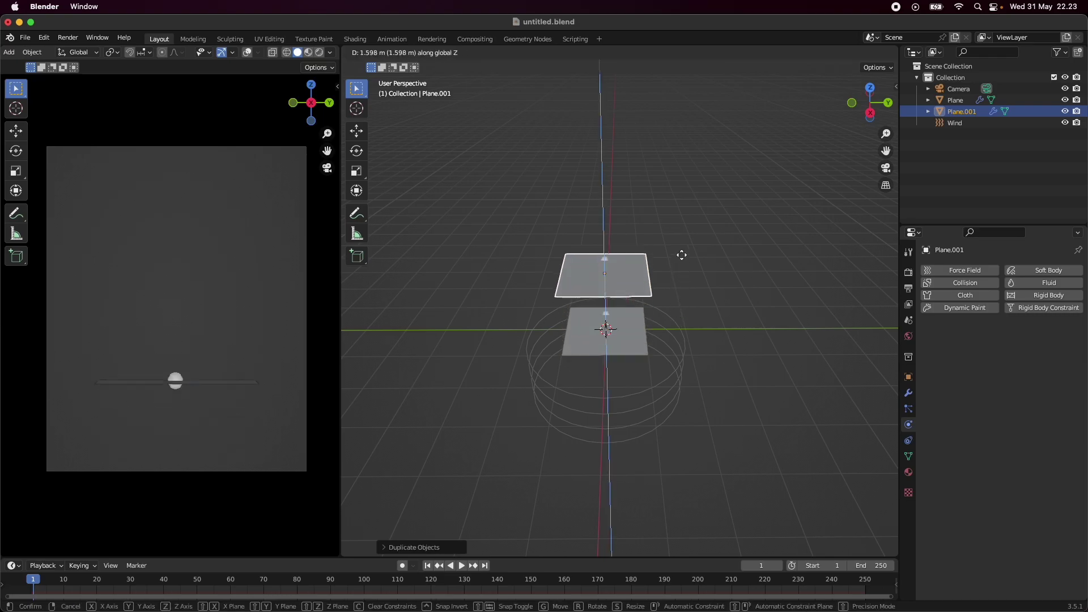
pyautogui.click(712, 108)
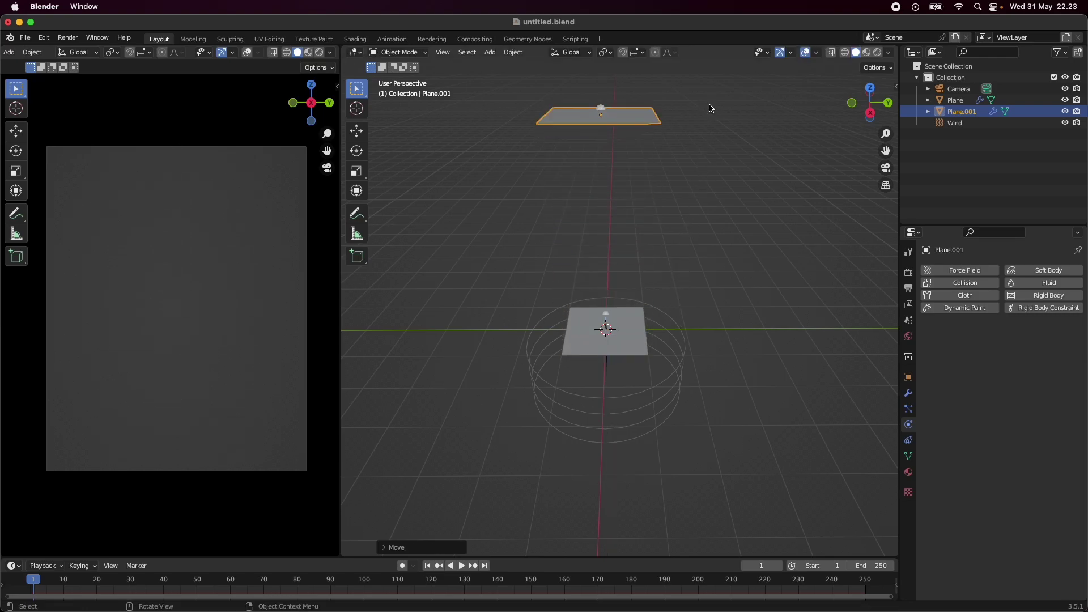
# Remove the particle system from the upper plane and add a Collision modifier to it
pyautogui.click(909, 408)
pyautogui.click(1078, 281)
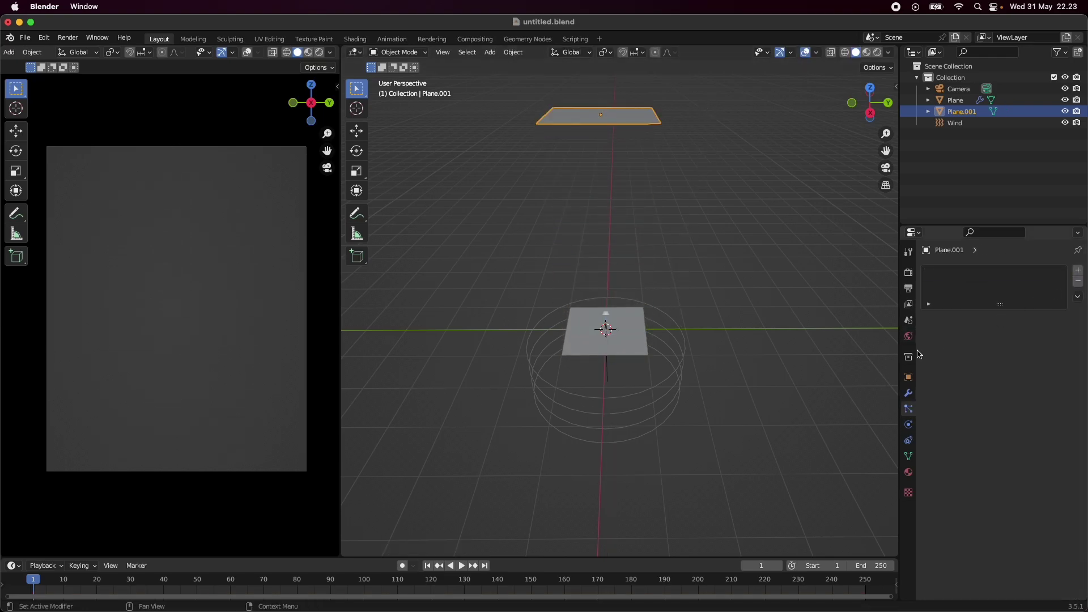
pyautogui.click(909, 393)
pyautogui.click(1058, 271)
pyautogui.click(1032, 315)
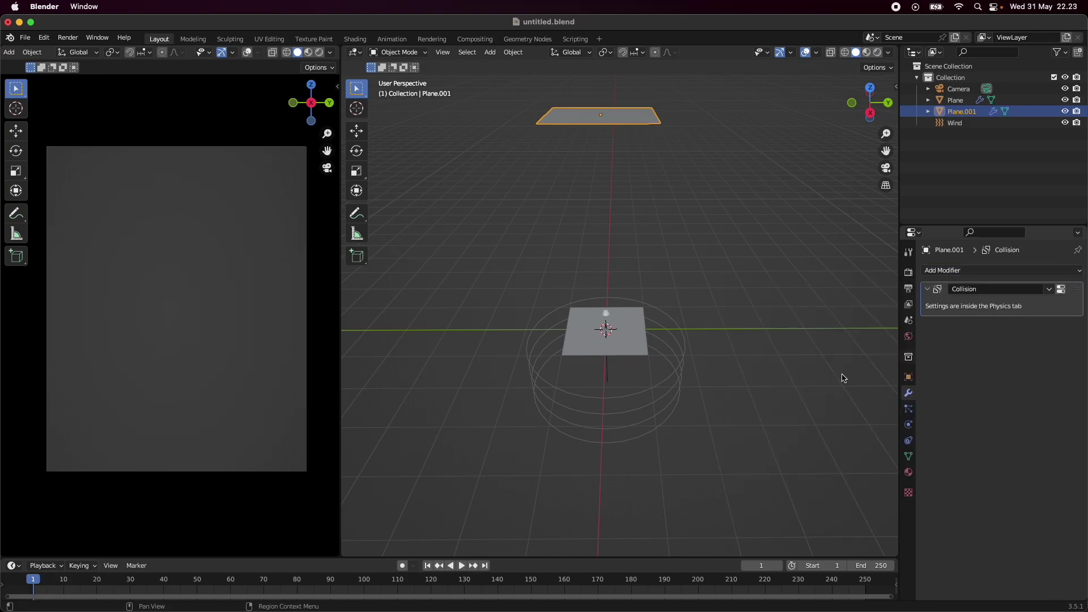
# Play the animation from several angles to check whether the particles reach the upper collision plane
pyautogui.scroll(-5, 728, 338)
pyautogui.moveTo(710, 351)
pyautogui.mouseDown(button='middle')
pyautogui.moveTo(682, 347)
pyautogui.moveTo(698, 367)
pyautogui.mouseUp(button='middle')
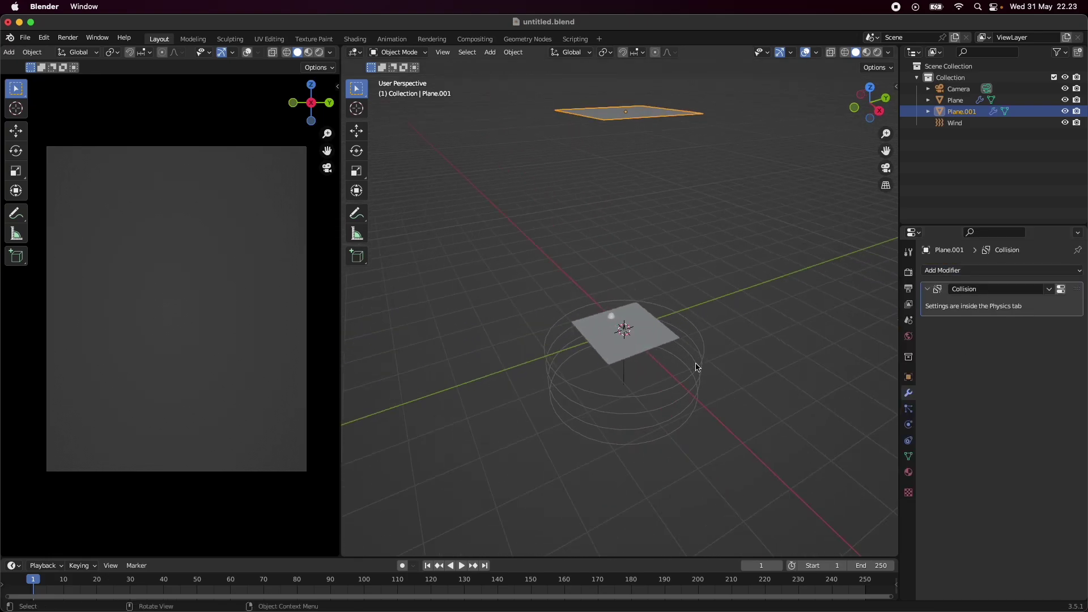
pyautogui.click(463, 566)
pyautogui.moveTo(647, 496); pyautogui.dragTo(748, 374, button='middle')
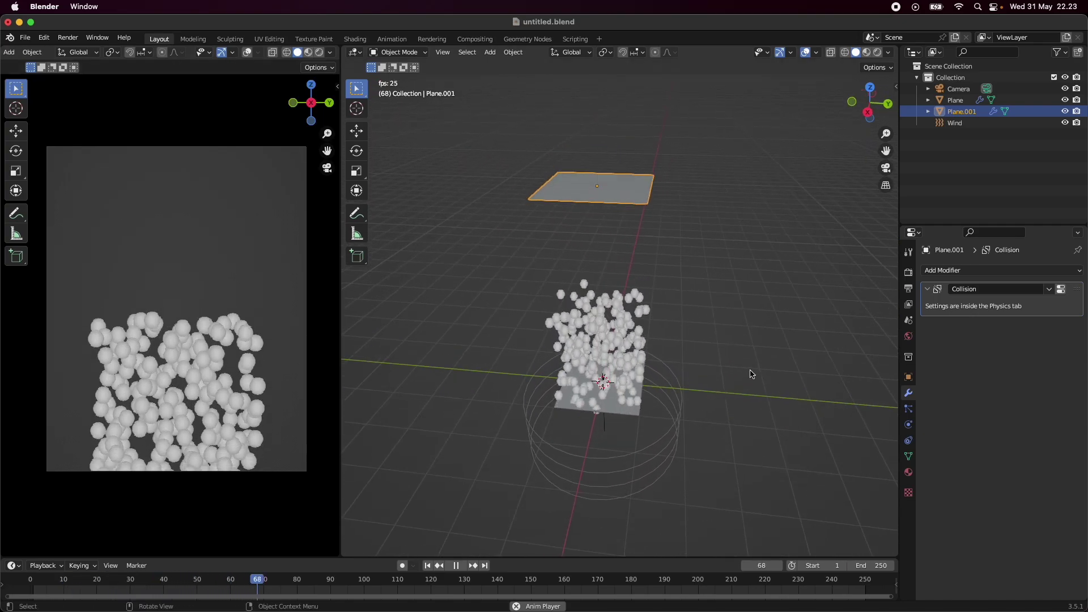
pyautogui.click(748, 374)
pyautogui.click(618, 204)
pyautogui.moveTo(617, 203); pyautogui.dragTo(629, 162, button='middle')
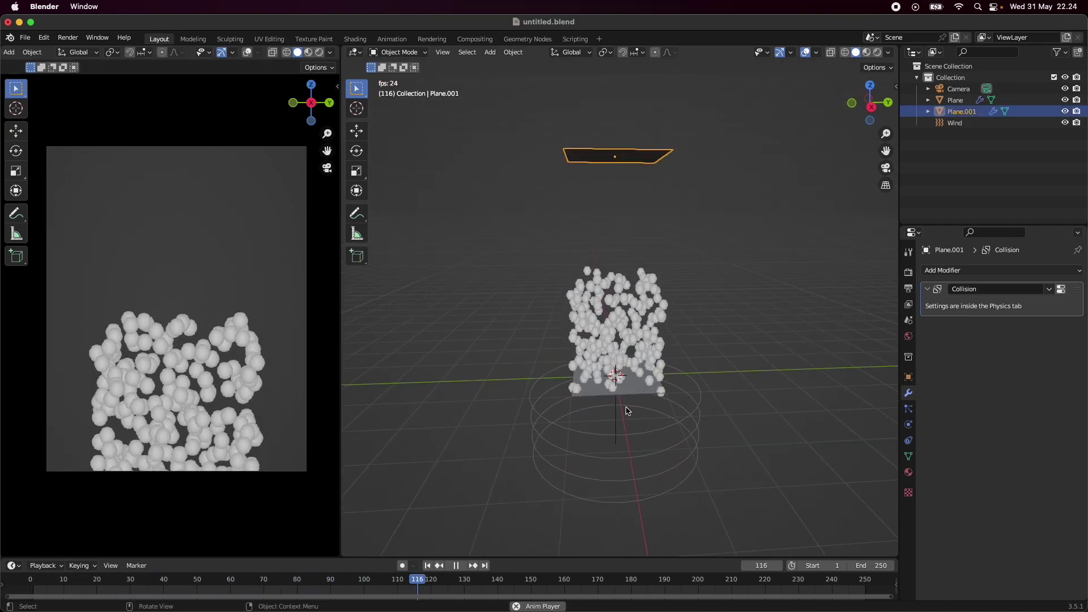
# Set the lower plane's particle emission to number 100, frame start 0, end 250 and lifetime 500, then save the file
pyautogui.click(618, 388)
pyautogui.click(458, 567)
pyautogui.click(428, 566)
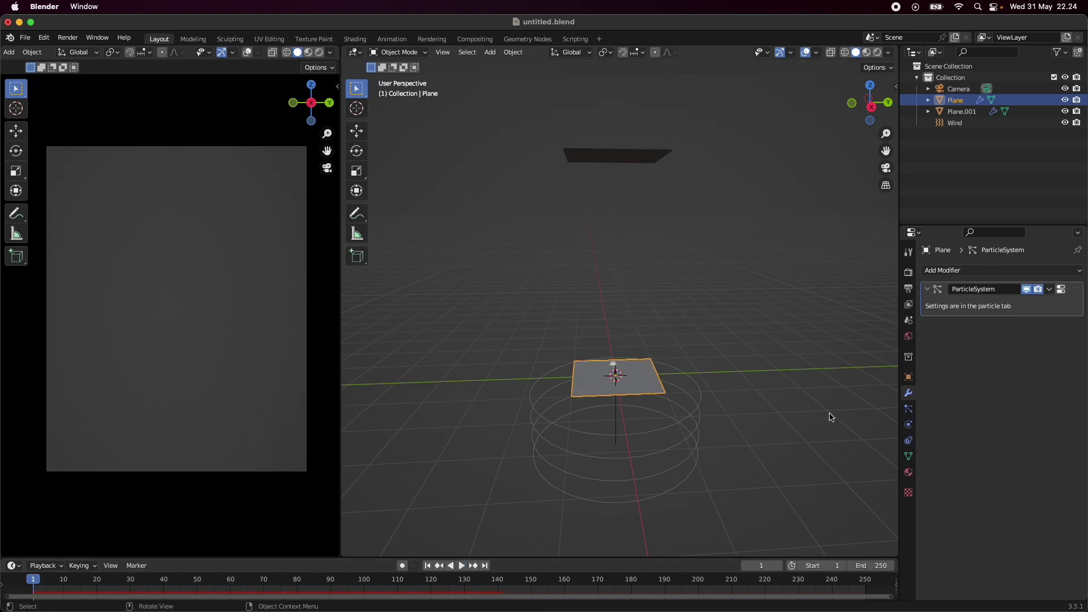
pyautogui.click(909, 411)
pyautogui.click(929, 430)
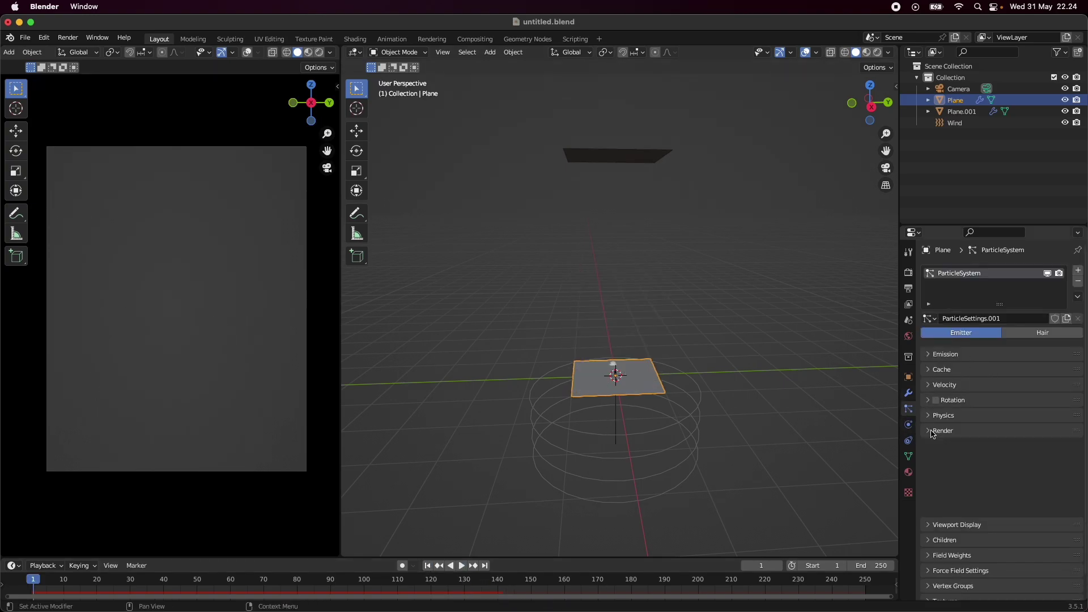
pyautogui.click(945, 355)
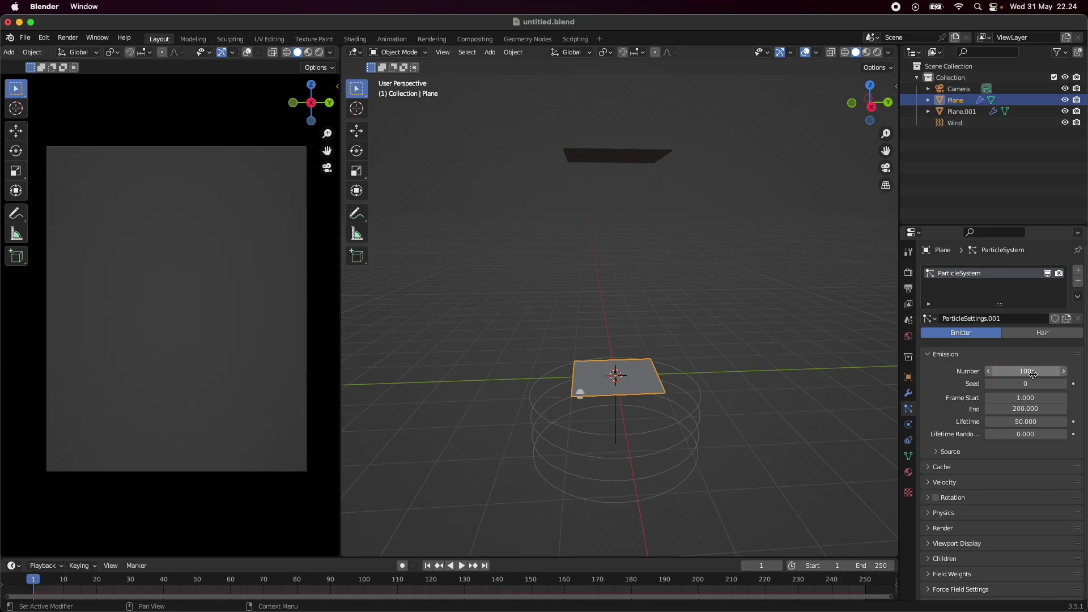
pyautogui.click(1037, 408)
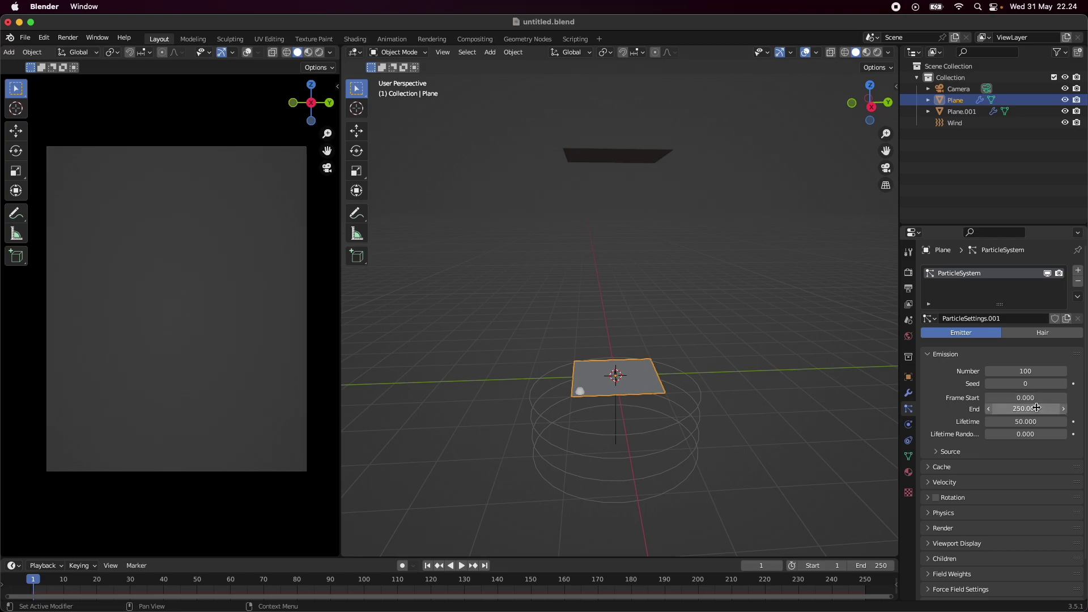
pyautogui.click(1030, 421)
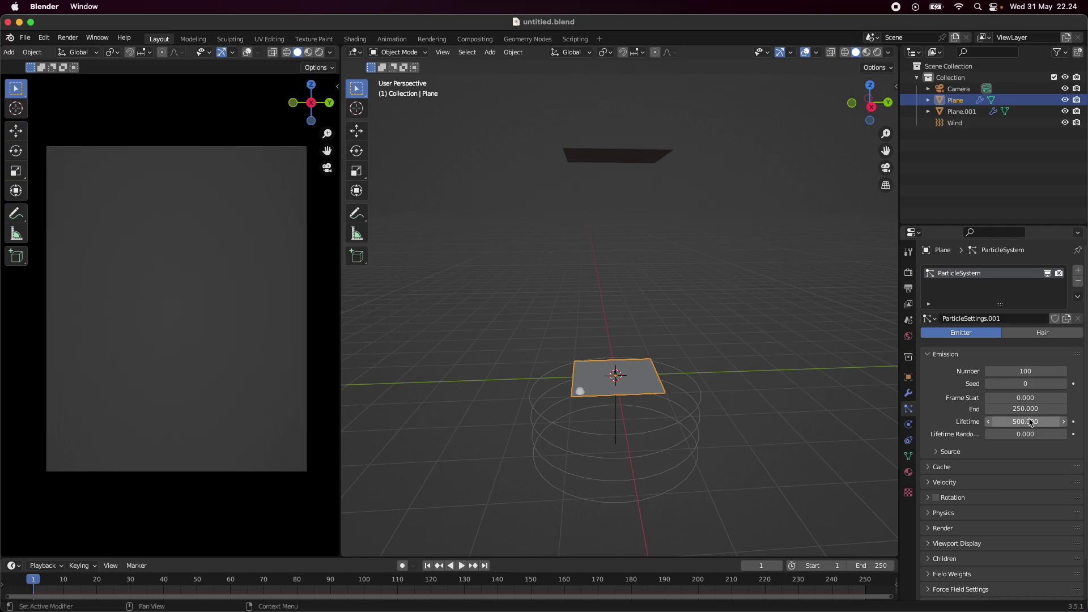
pyautogui.press('super+s')
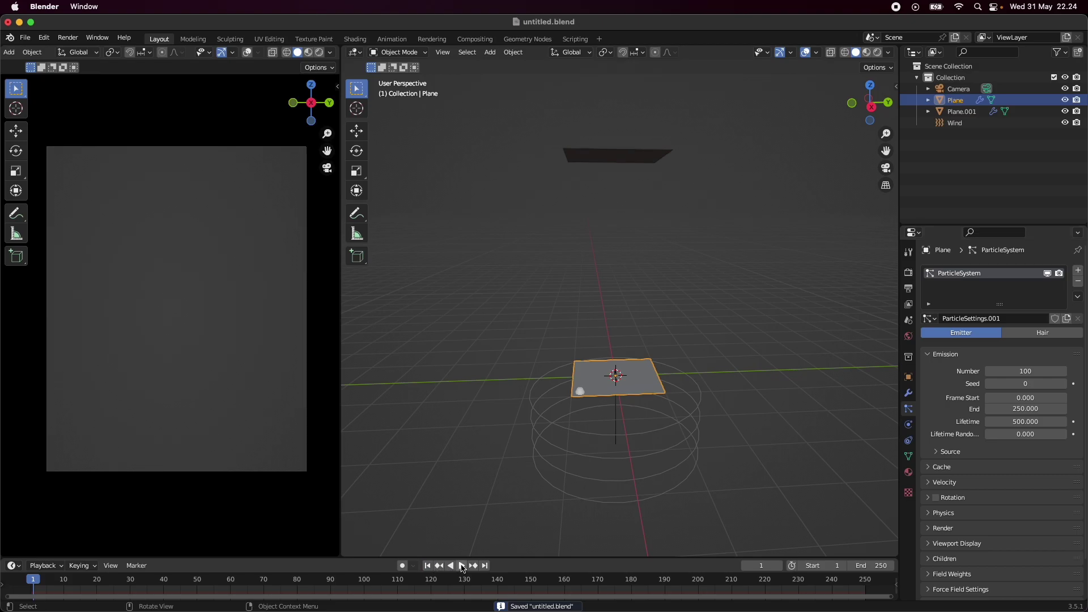
# Play the animation to check the particles at the upper plane, then enable Kill Particles in that plane's collision settings
pyautogui.click(463, 566)
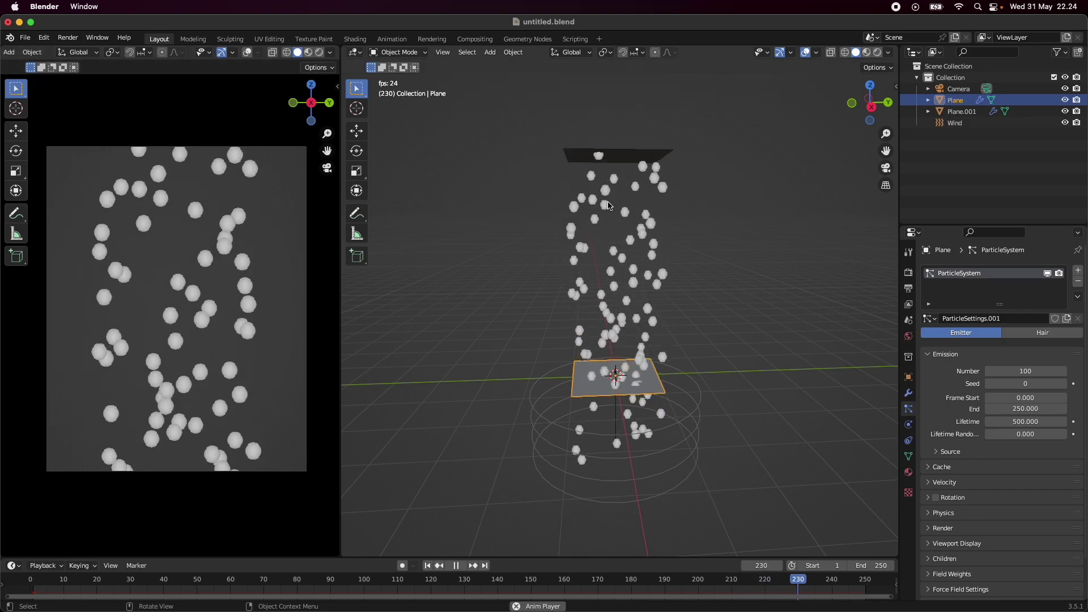
pyautogui.press('space')
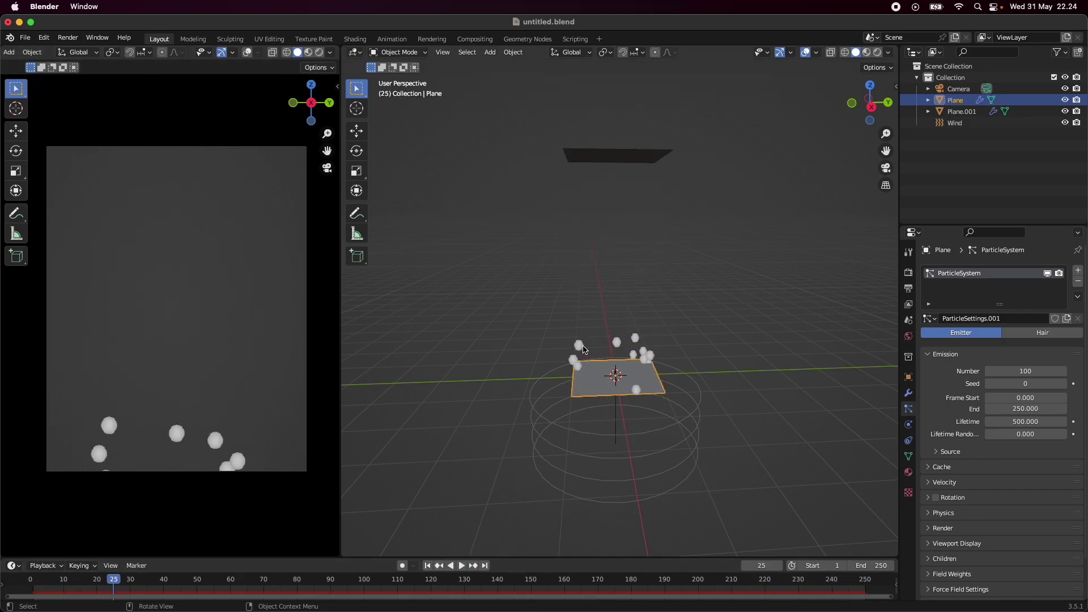
pyautogui.click(612, 160)
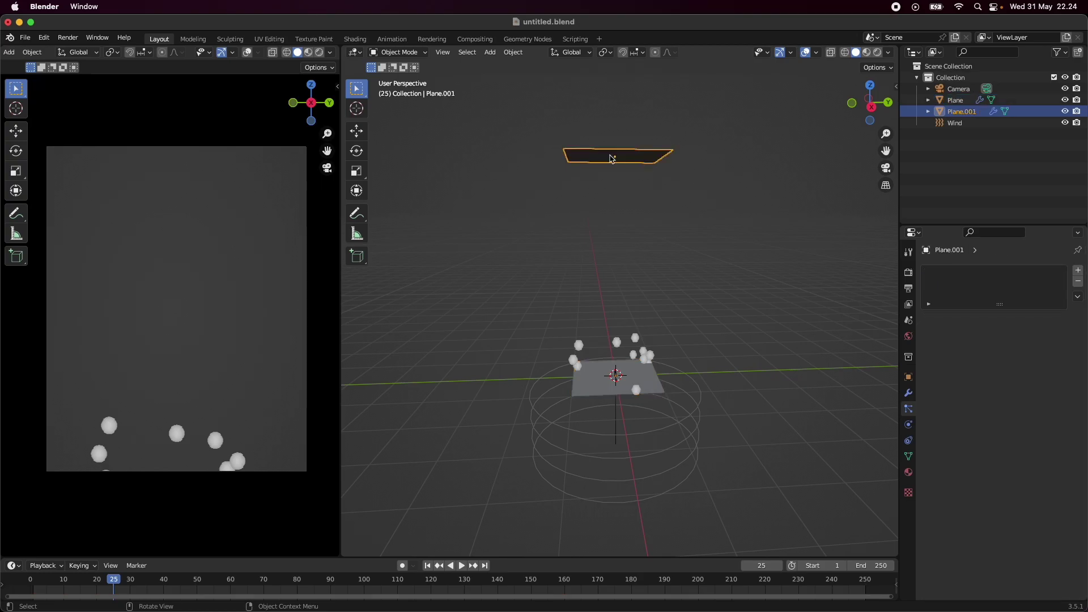
pyautogui.click(909, 394)
pyautogui.click(909, 426)
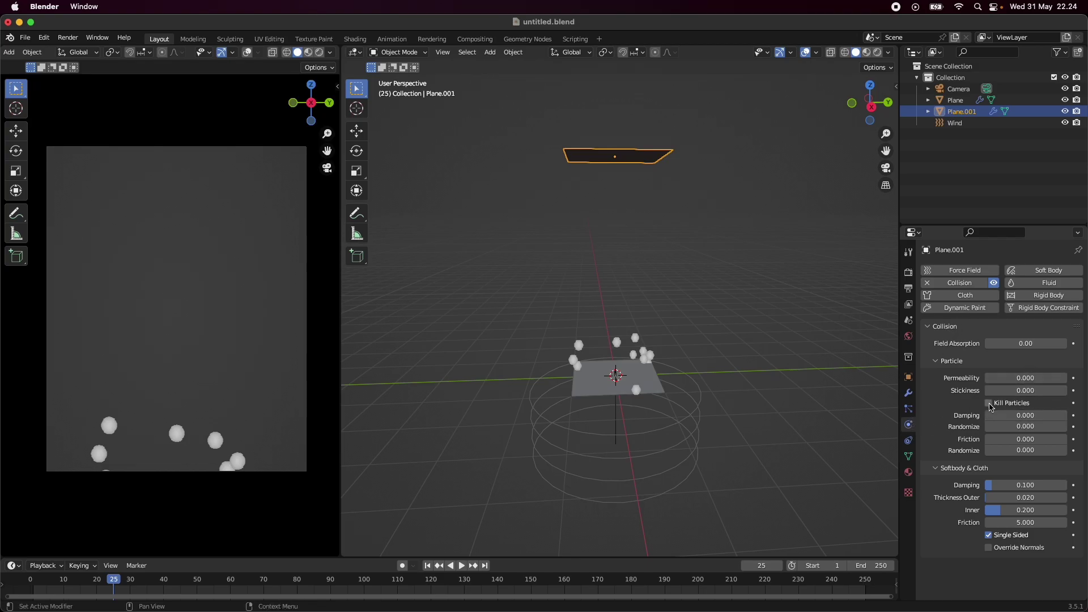
# Replay the animation from the first frame and inspect from different angles what happens to particles at the upper plane
pyautogui.click(428, 565)
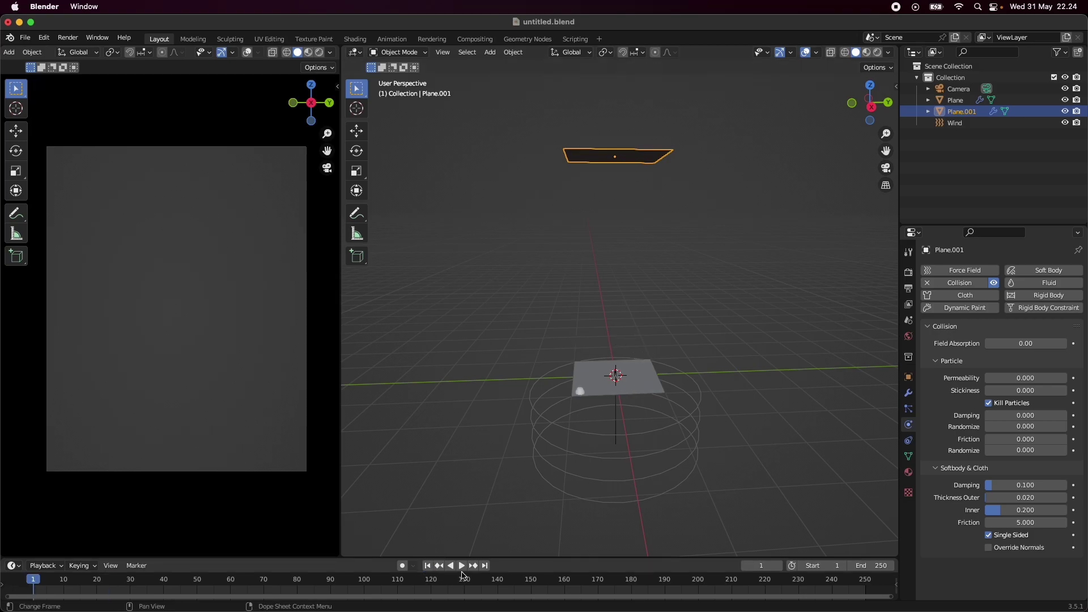
pyautogui.click(777, 379)
pyautogui.moveTo(758, 323); pyautogui.dragTo(666, 379, button='middle')
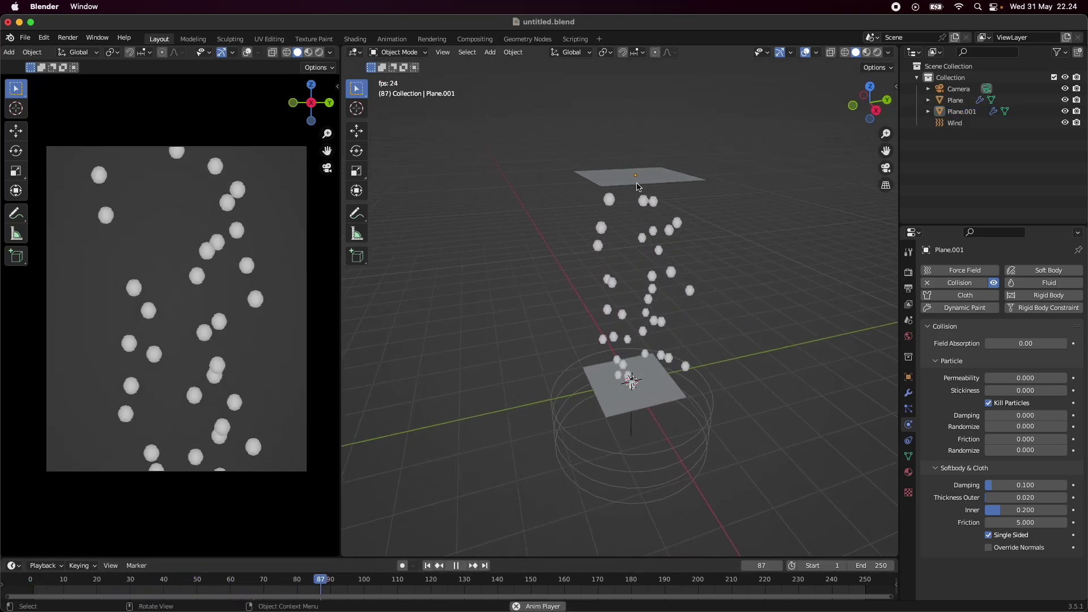
pyautogui.moveTo(780, 289); pyautogui.dragTo(707, 316, button='middle')
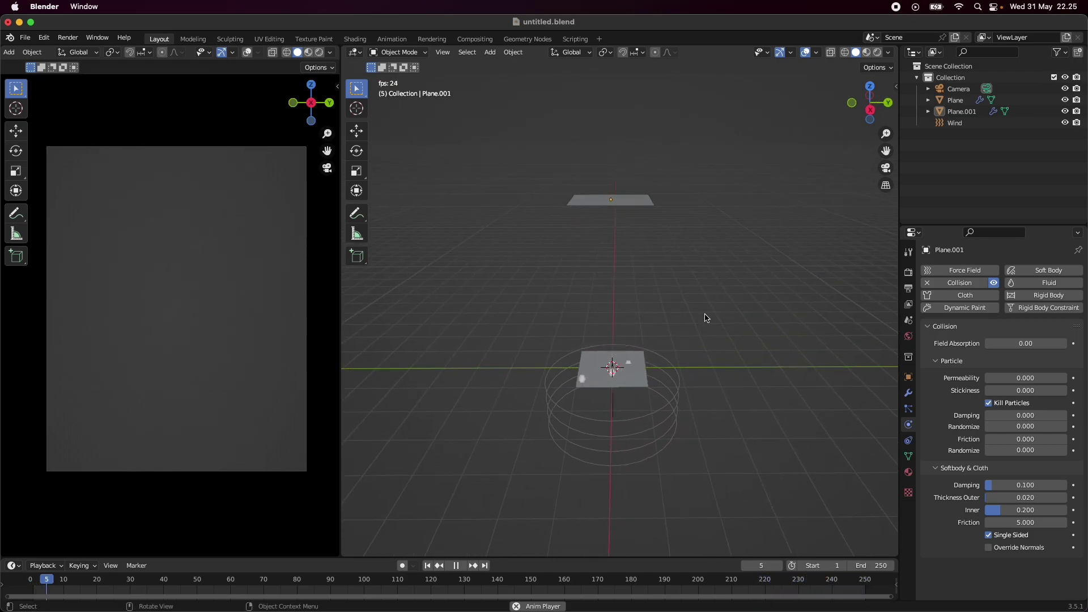
# Stop playback, return to the first frame and add a Turbulence force field
pyautogui.click(457, 565)
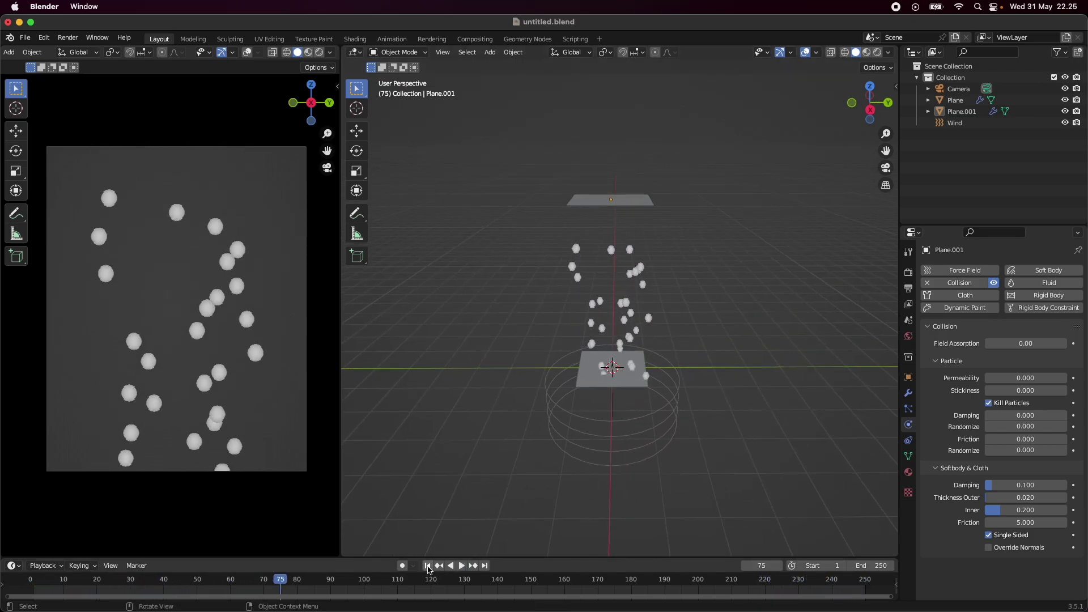
pyautogui.click(428, 565)
pyautogui.scroll(3, 707, 439)
pyautogui.scroll(-2, 707, 439)
pyautogui.hotkey('shift', 'a')
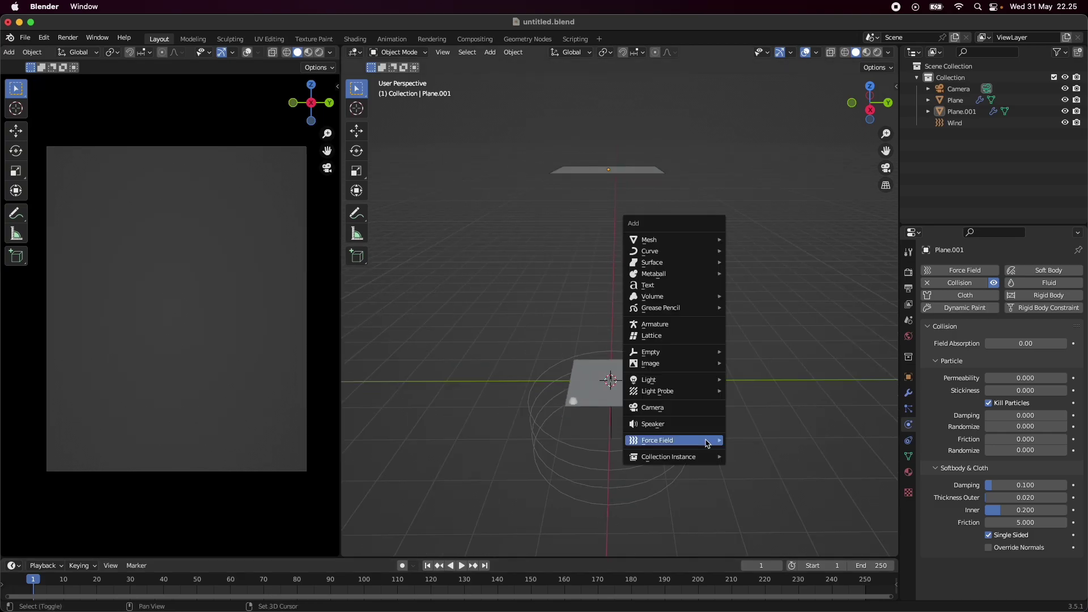
pyautogui.moveTo(707, 444)
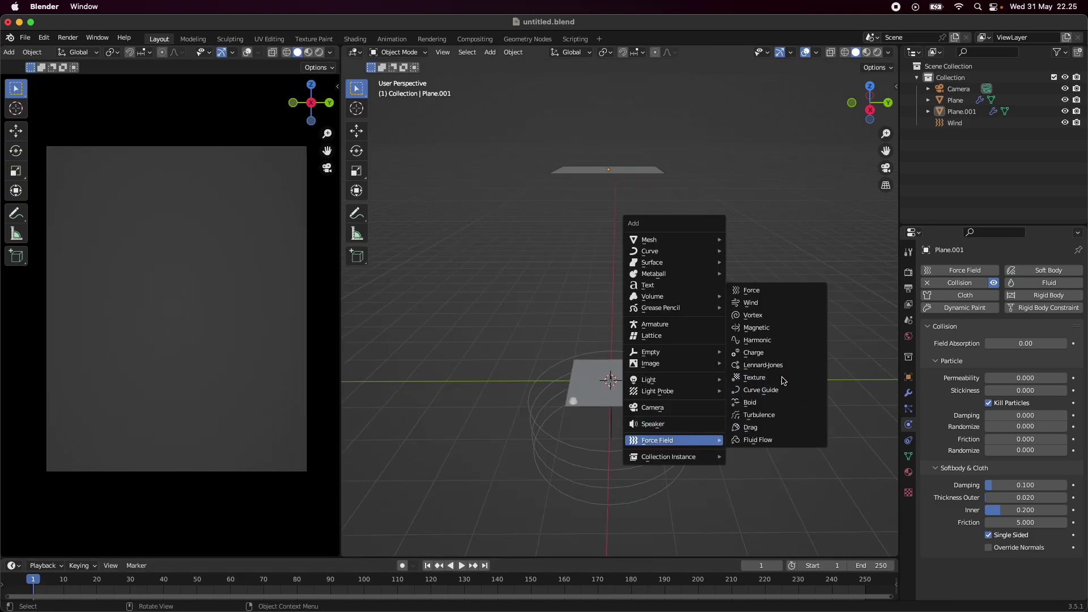
pyautogui.click(774, 418)
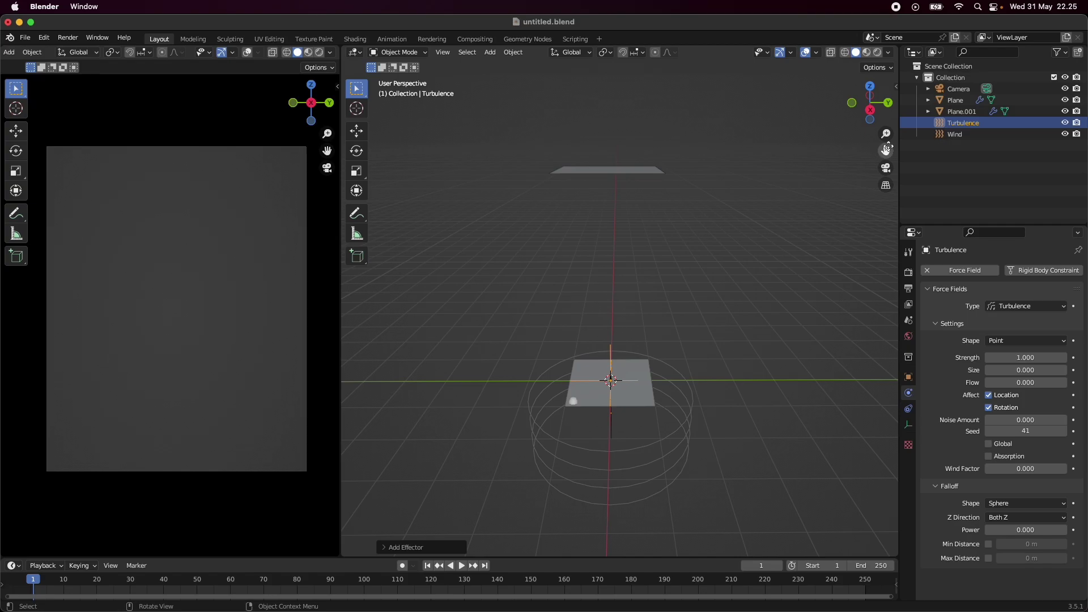
# Move the turbulence field straight up along Z to about the middle of the camera view
pyautogui.click(315, 106)
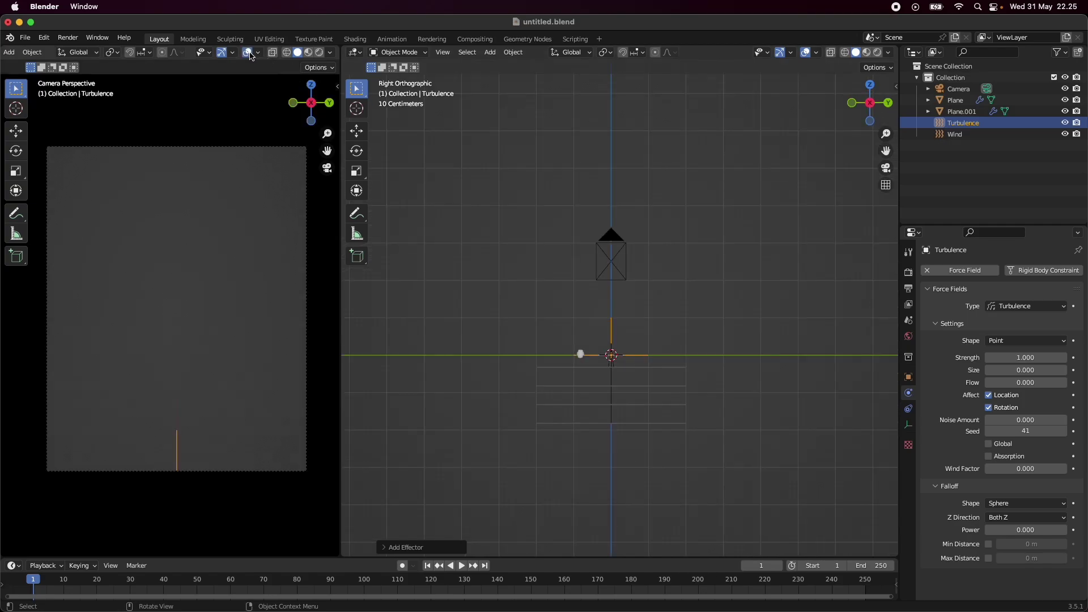
pyautogui.press('g')
pyautogui.press('z')
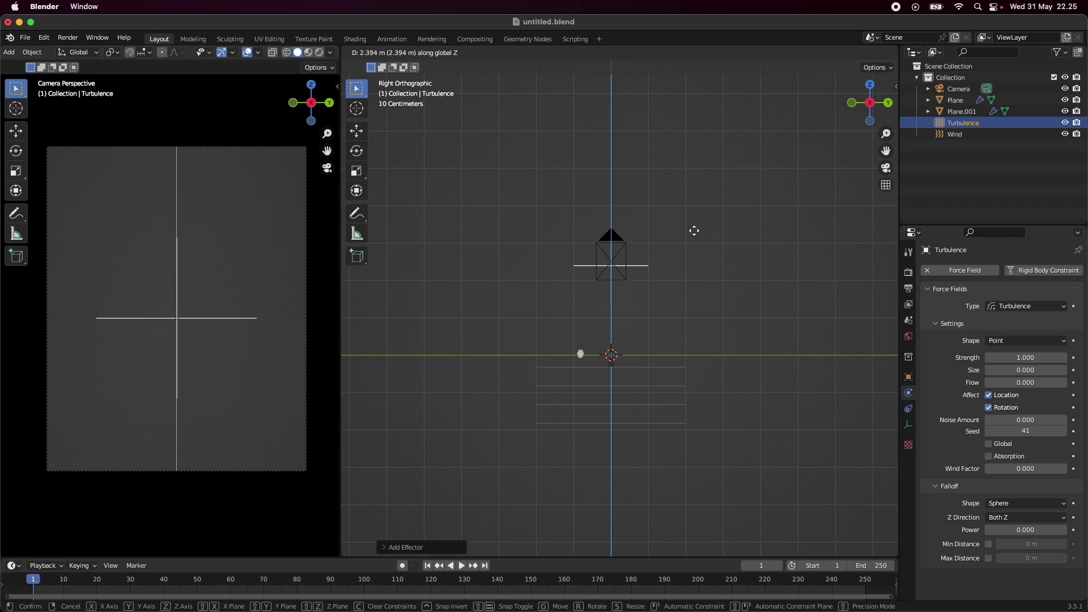
pyautogui.click(698, 225)
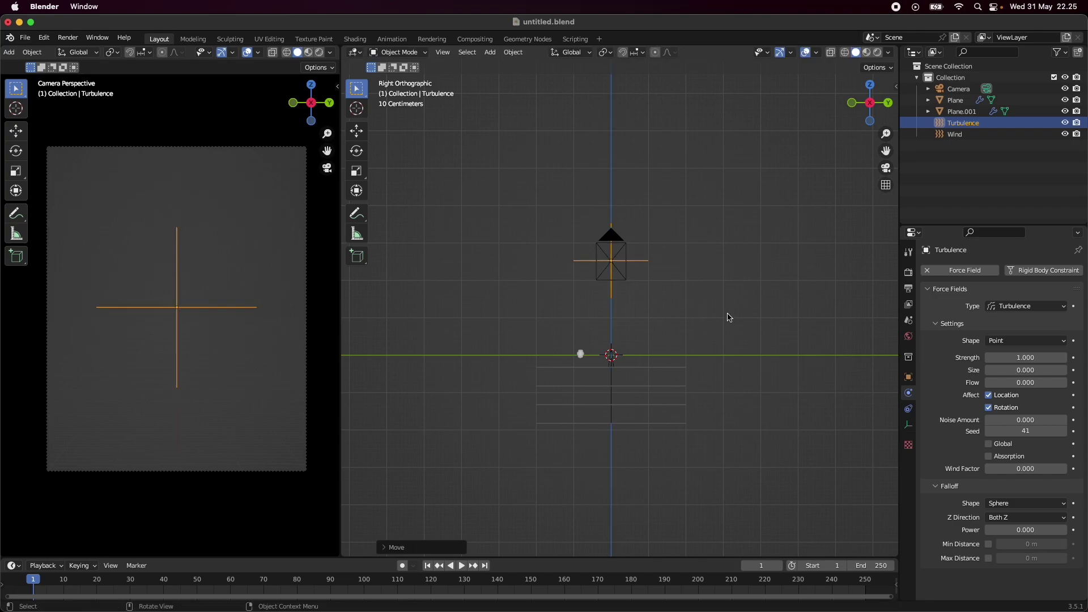
# Set the turbulence field's shape to Line and scale it up by about 3.3
pyautogui.click(1014, 342)
pyautogui.click(1016, 367)
pyautogui.moveTo(633, 333); pyautogui.dragTo(648, 342, button='middle')
pyautogui.press('s')
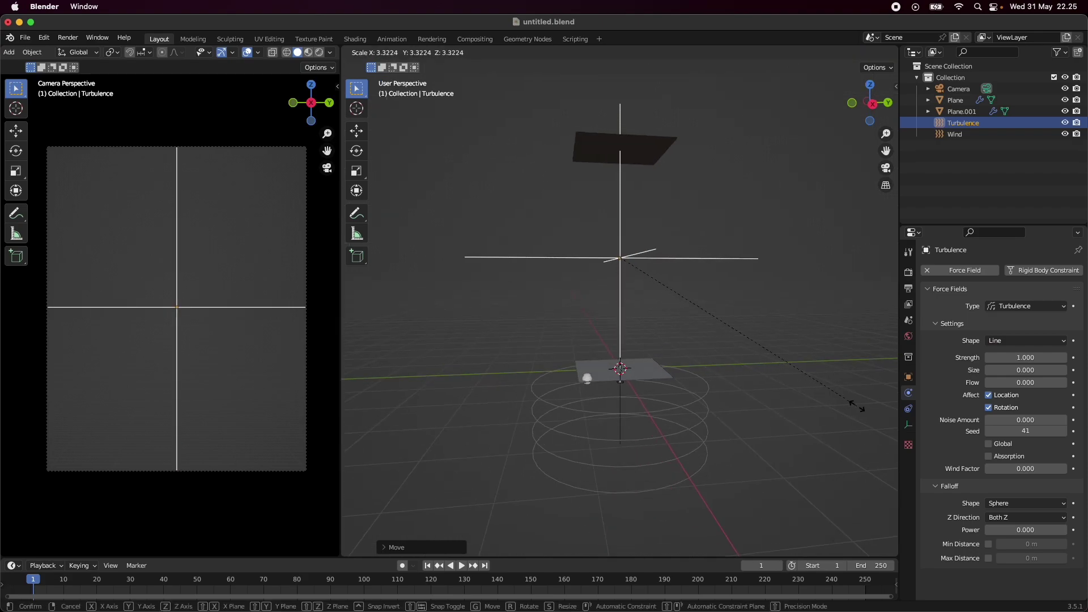
pyautogui.click(857, 406)
pyautogui.rightClick(779, 355)
pyautogui.click(778, 350)
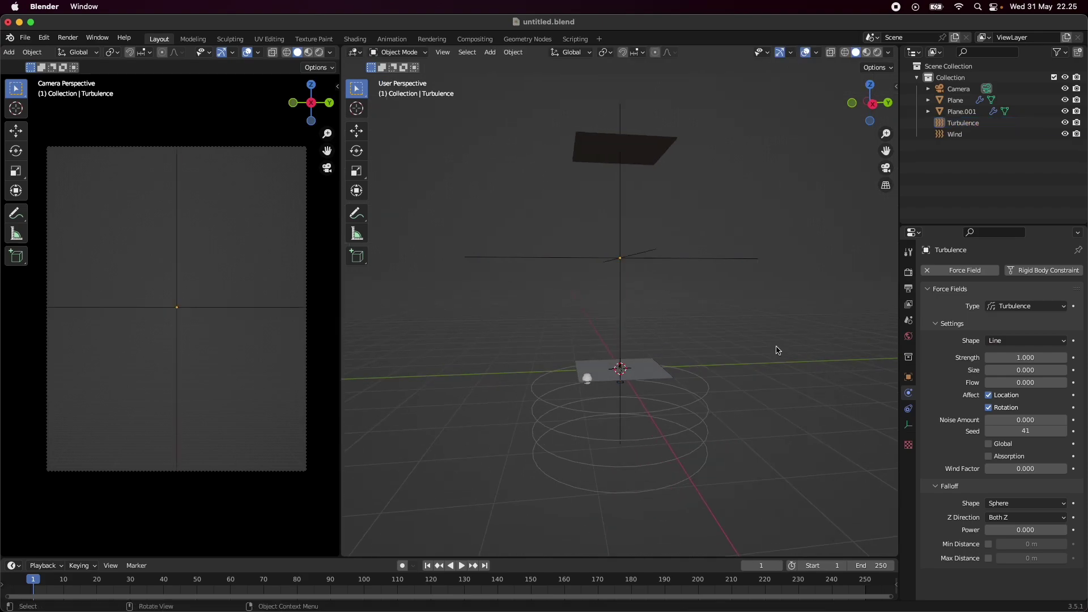
# Play the animation with the turbulence and scale the upper collision plane to a little over twice its size
pyautogui.moveTo(708, 431); pyautogui.dragTo(627, 457, button='middle')
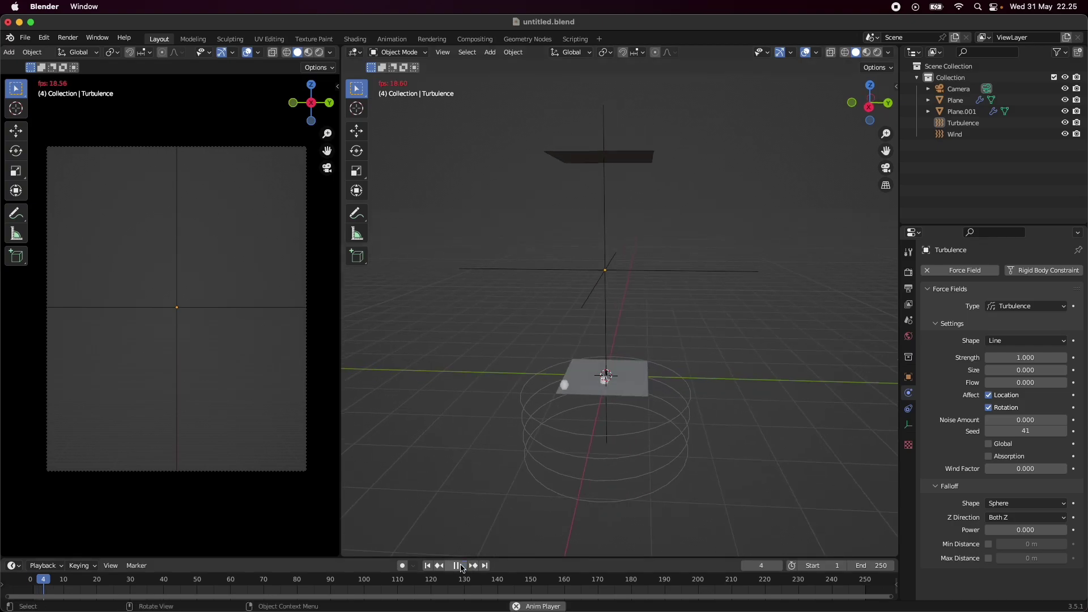
pyautogui.moveTo(491, 533); pyautogui.dragTo(566, 447, button='middle')
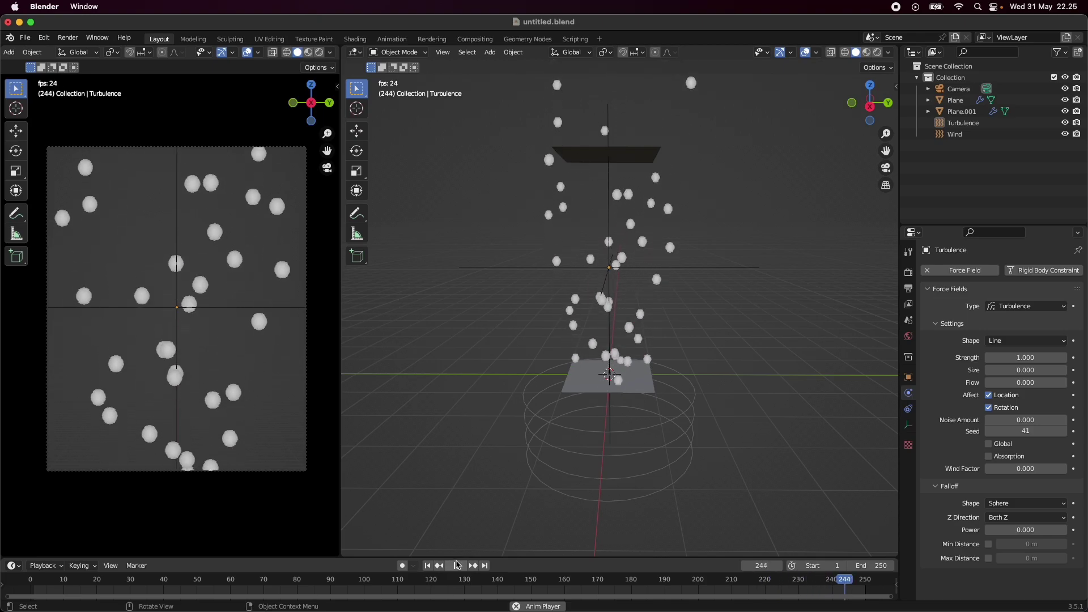
pyautogui.click(624, 165)
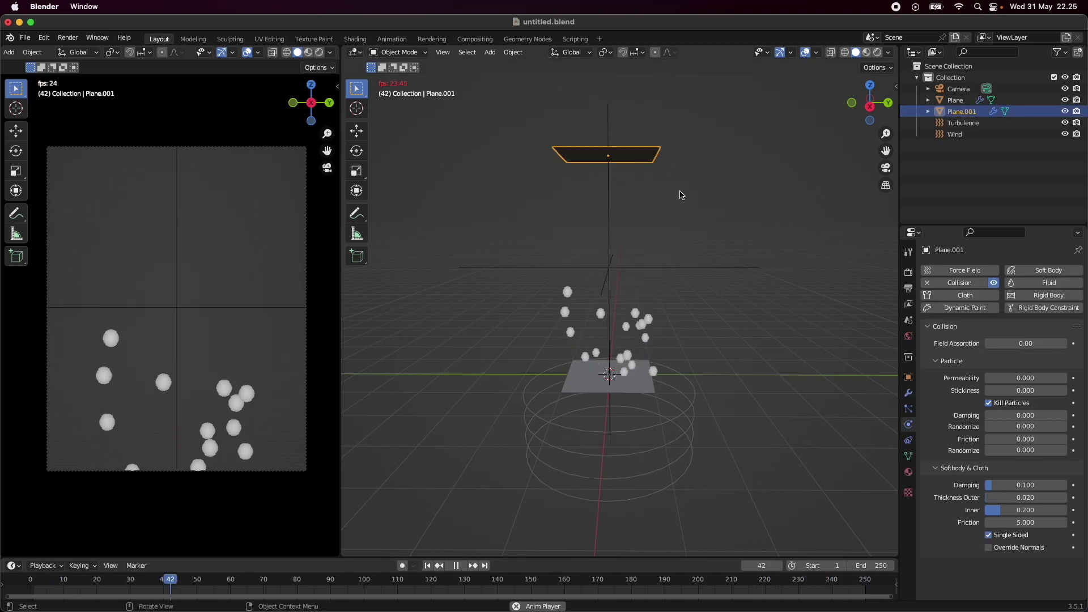
pyautogui.press('s')
pyautogui.click(763, 224)
pyautogui.click(697, 306)
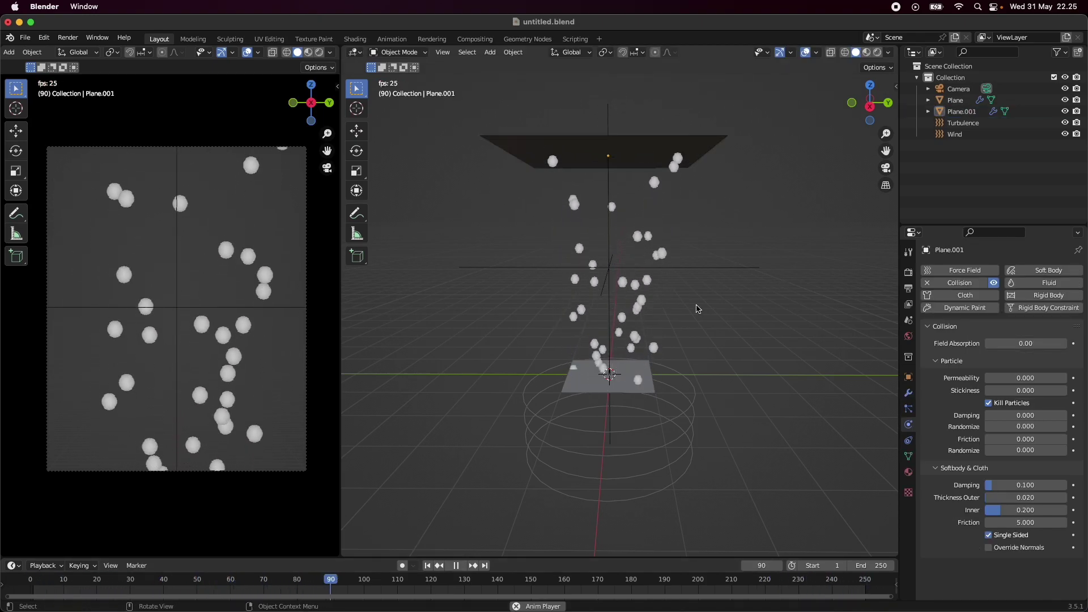
# Watch from different angles how the particles behave at the enlarged upper plane
pyautogui.moveTo(697, 306); pyautogui.dragTo(657, 302, button='middle')
pyautogui.moveTo(703, 178); pyautogui.dragTo(806, 79, button='middle')
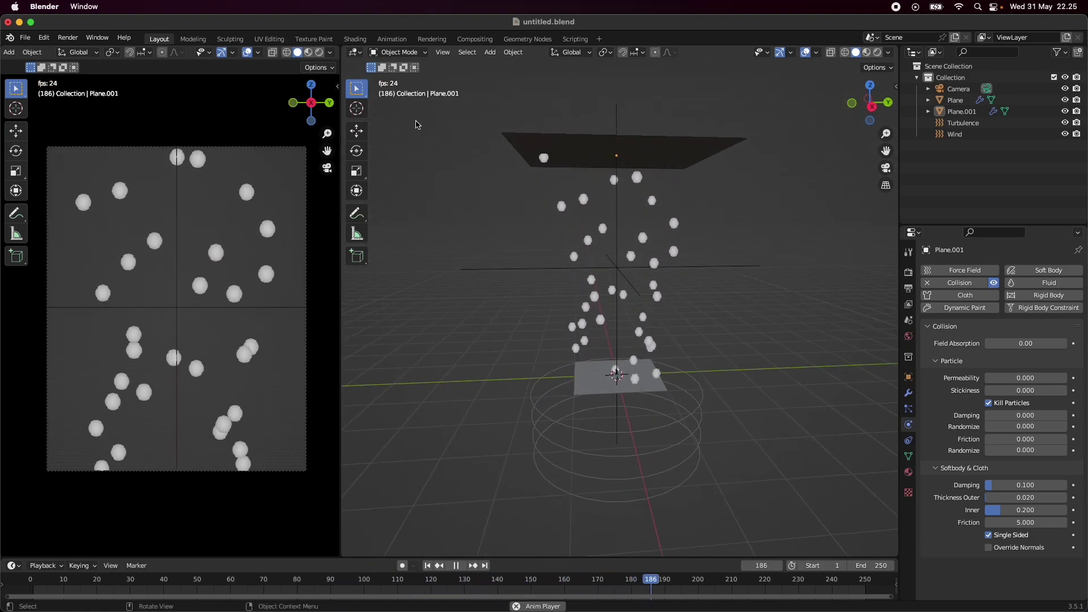
pyautogui.moveTo(754, 274)
pyautogui.mouseDown(button='middle')
pyautogui.moveTo(697, 286)
pyautogui.moveTo(747, 302)
pyautogui.moveTo(767, 291)
pyautogui.moveTo(756, 287)
pyautogui.mouseUp(button='middle')
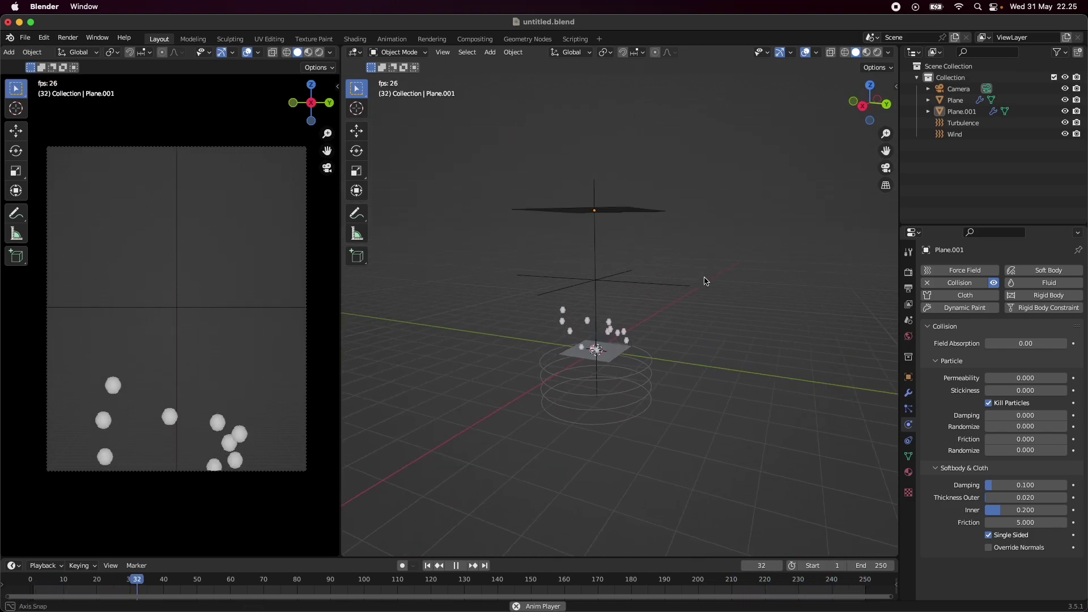
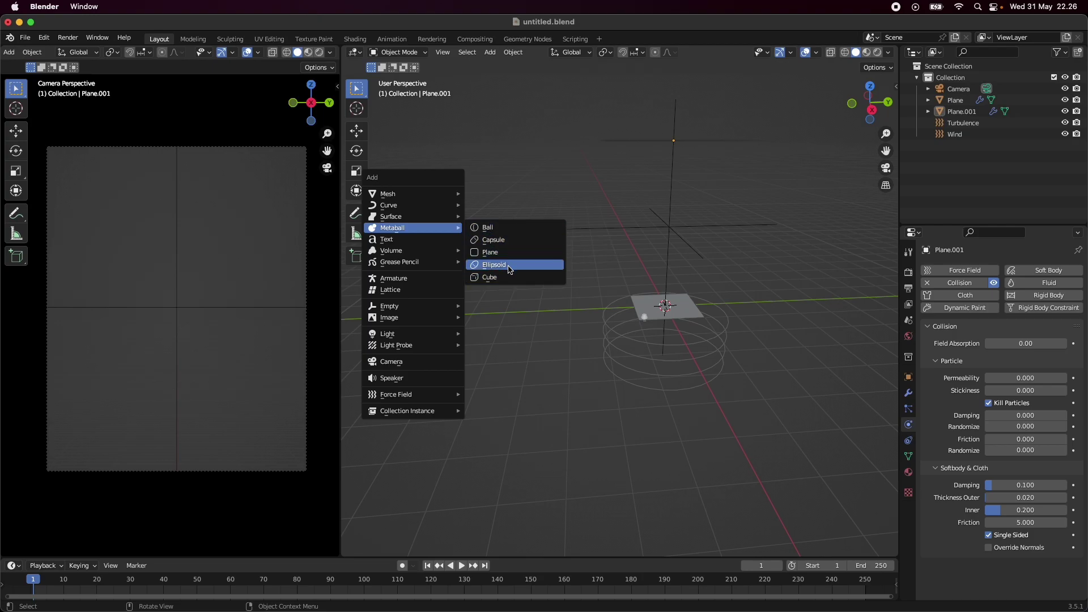
# Add a metaball of type Ball and move it away beside the emitter plane, outside the camera view
pyautogui.click(509, 232)
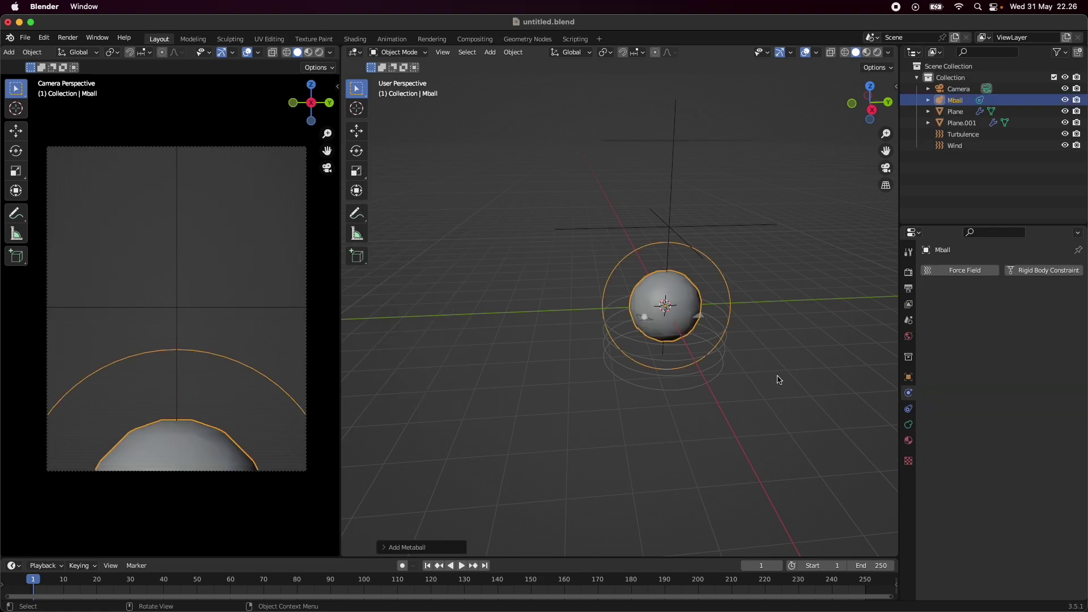
pyautogui.press('g')
pyautogui.click(599, 393)
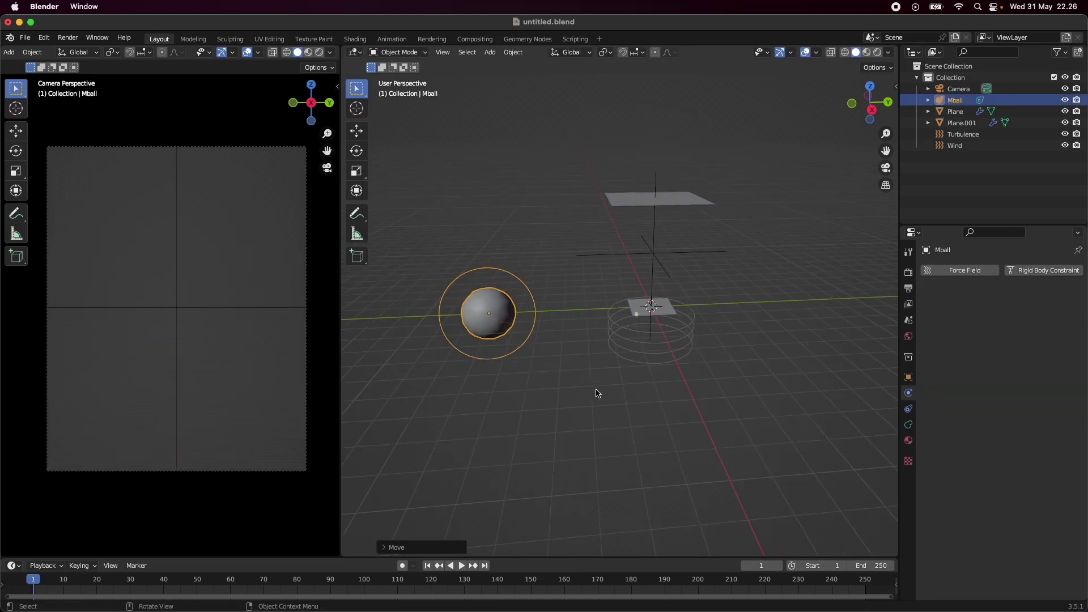
# Scale the metaball down to roughly a third of its size and apply its scale
pyautogui.press('s')
pyautogui.click(528, 335)
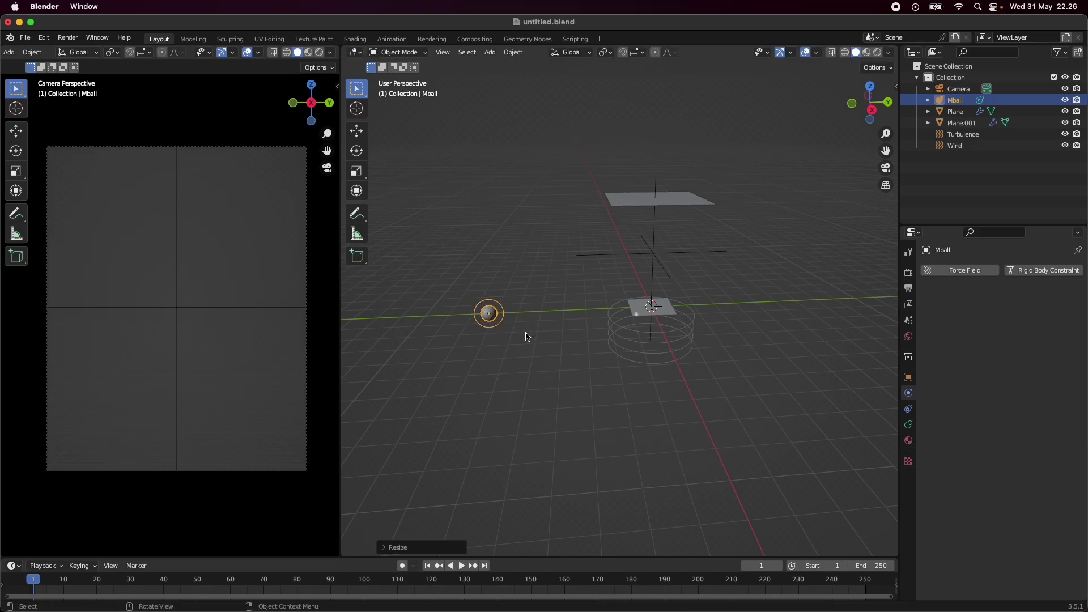
pyautogui.hotkey('ctrl', 'a')
pyautogui.click(528, 334)
pyautogui.scroll(3, 673, 396)
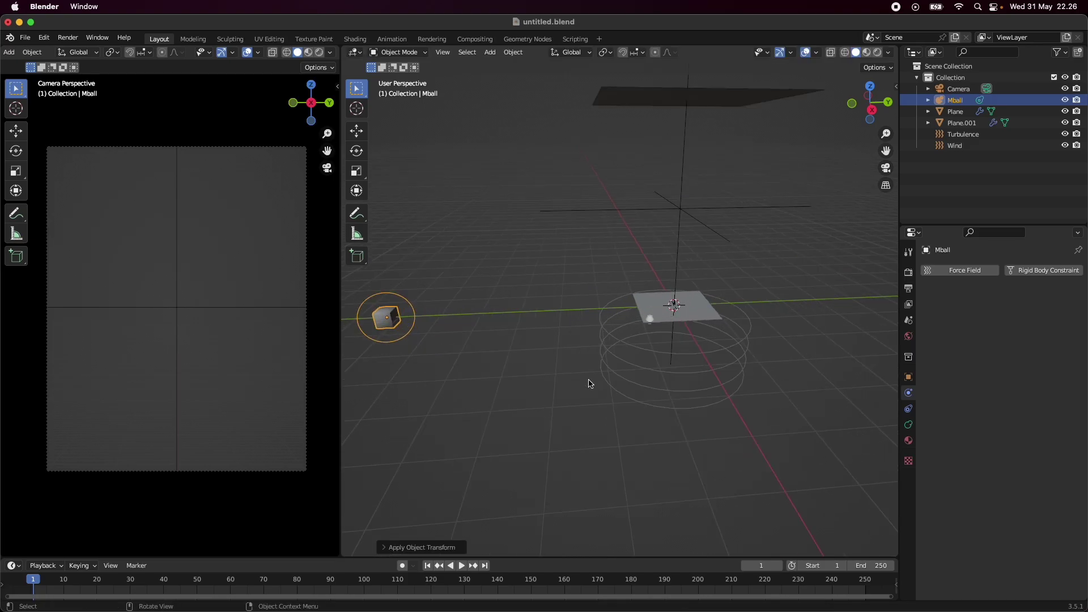
# Set the metaball's viewport resolution to 0.05 m and save the file
pyautogui.click(909, 424)
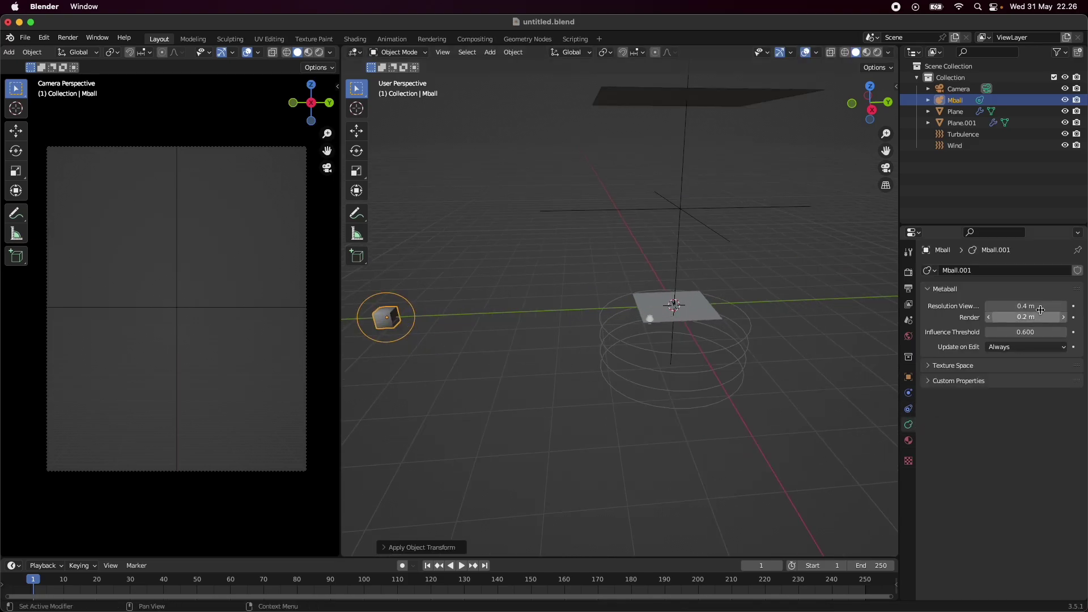
pyautogui.click(1027, 306)
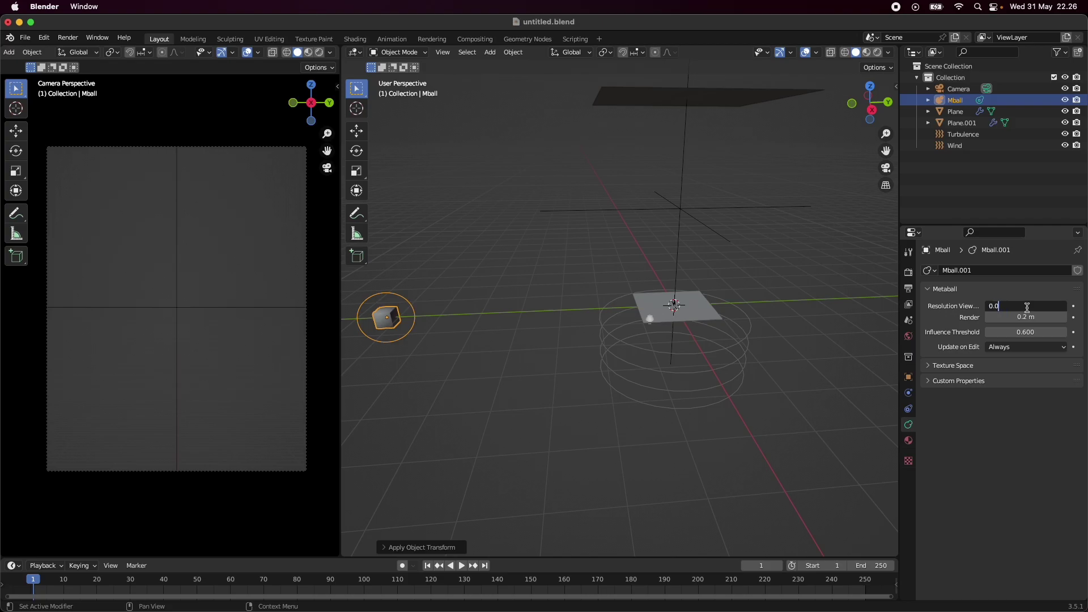
pyautogui.press('Return')
pyautogui.press('super+s')
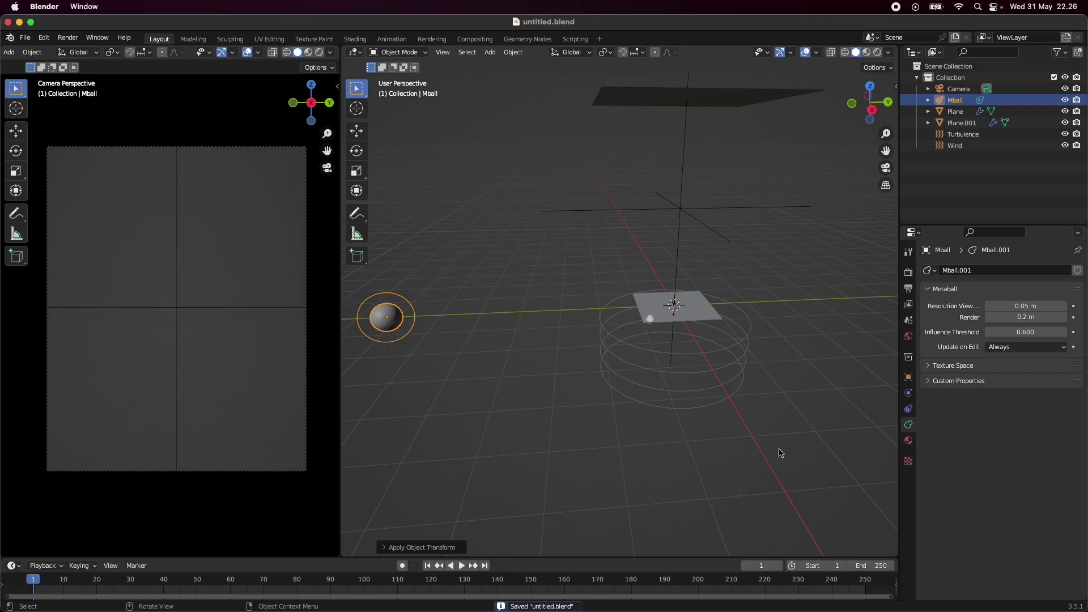
pyautogui.click(792, 448)
pyautogui.scroll(2, 726, 397)
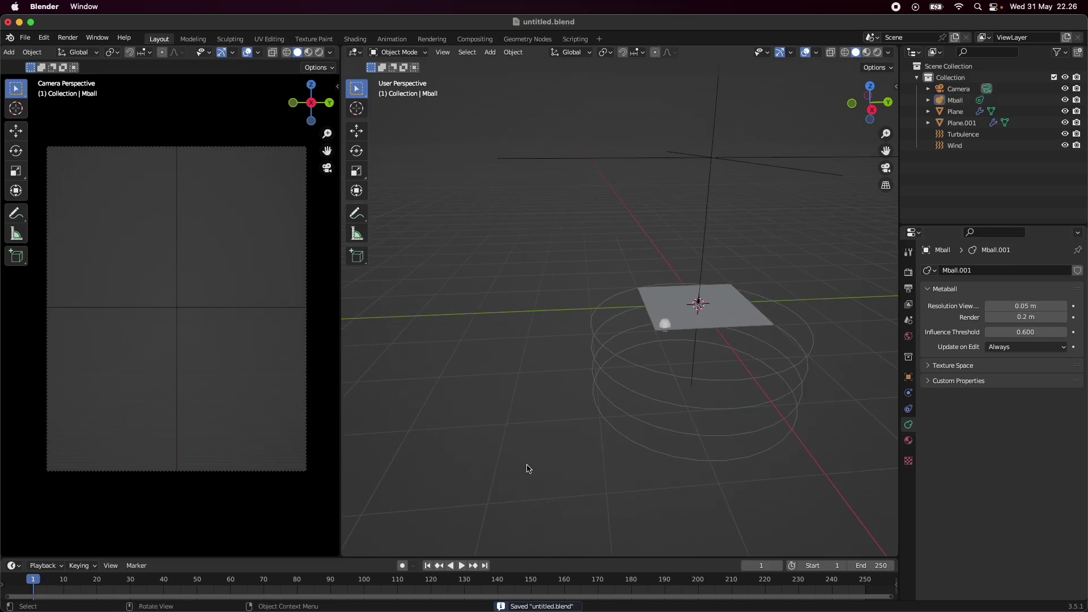
pyautogui.scroll(-2, 677, 377)
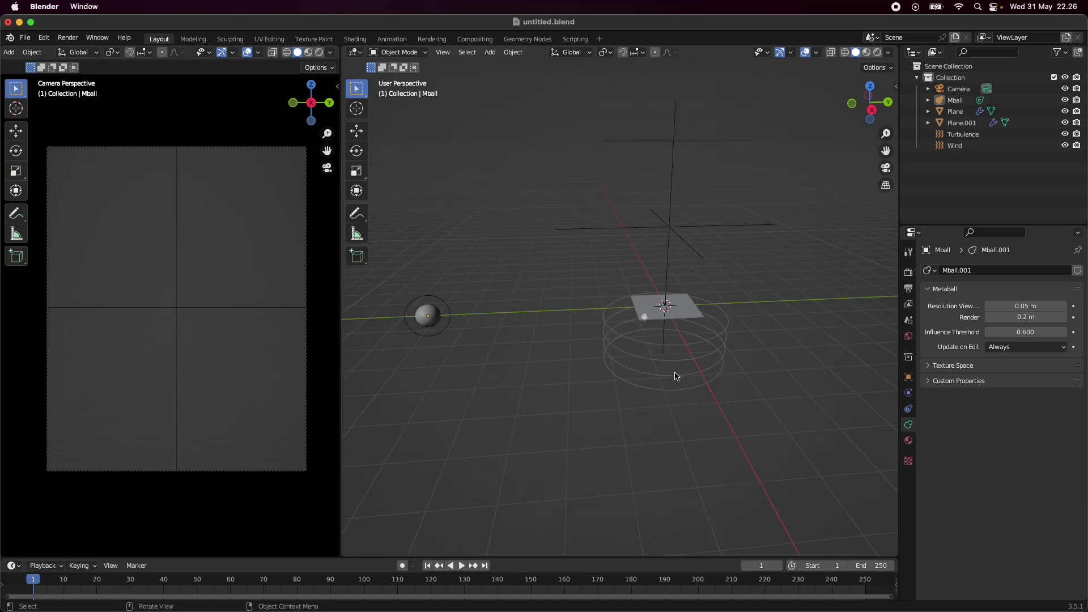
# Set the lower plane's particle system to render its particles as Object
pyautogui.click(690, 319)
pyautogui.moveTo(561, 297); pyautogui.dragTo(669, 303, button='middle')
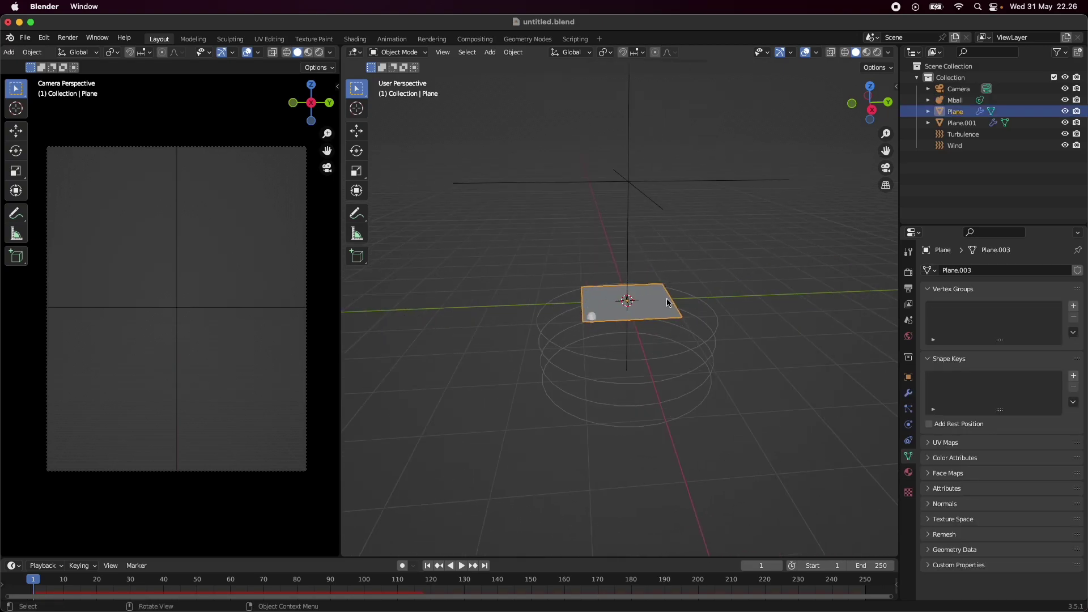
pyautogui.click(908, 409)
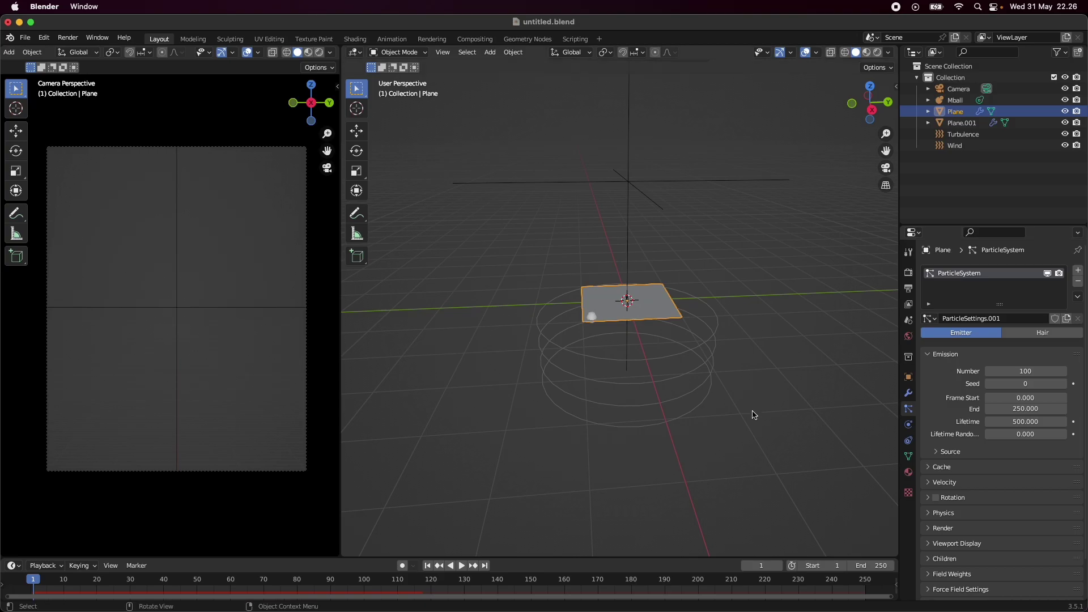
pyautogui.scroll(-2, 972, 502)
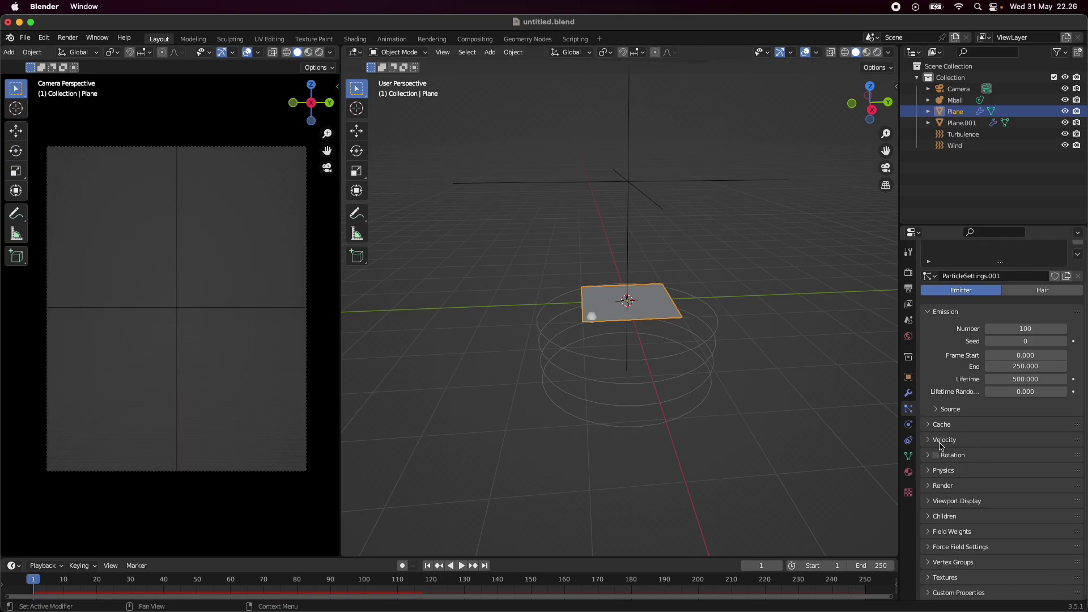
pyautogui.click(944, 487)
pyautogui.scroll(-5, 1003, 408)
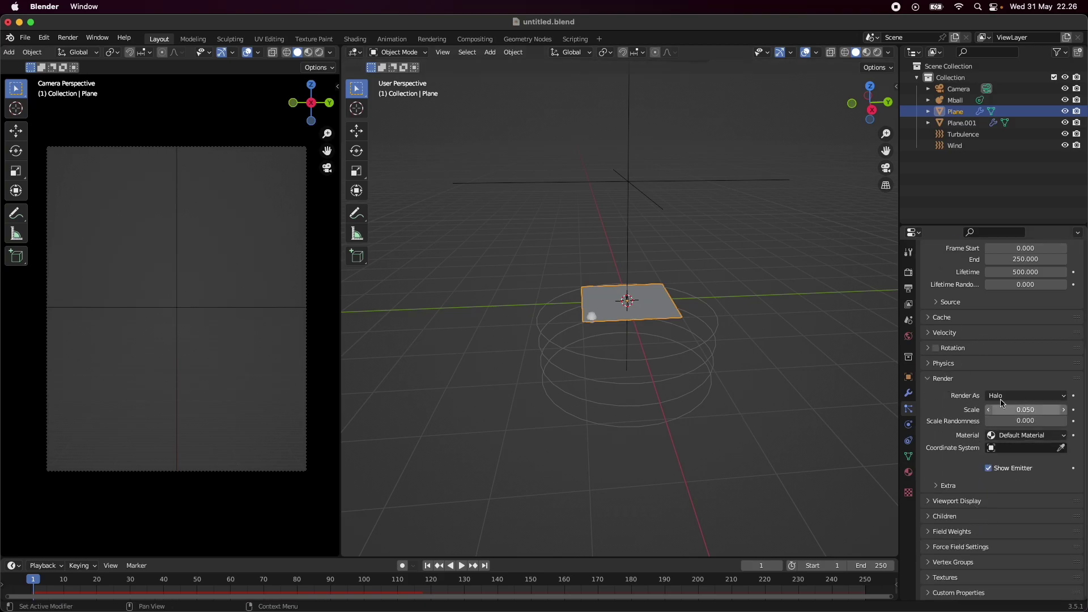
pyautogui.click(1030, 401)
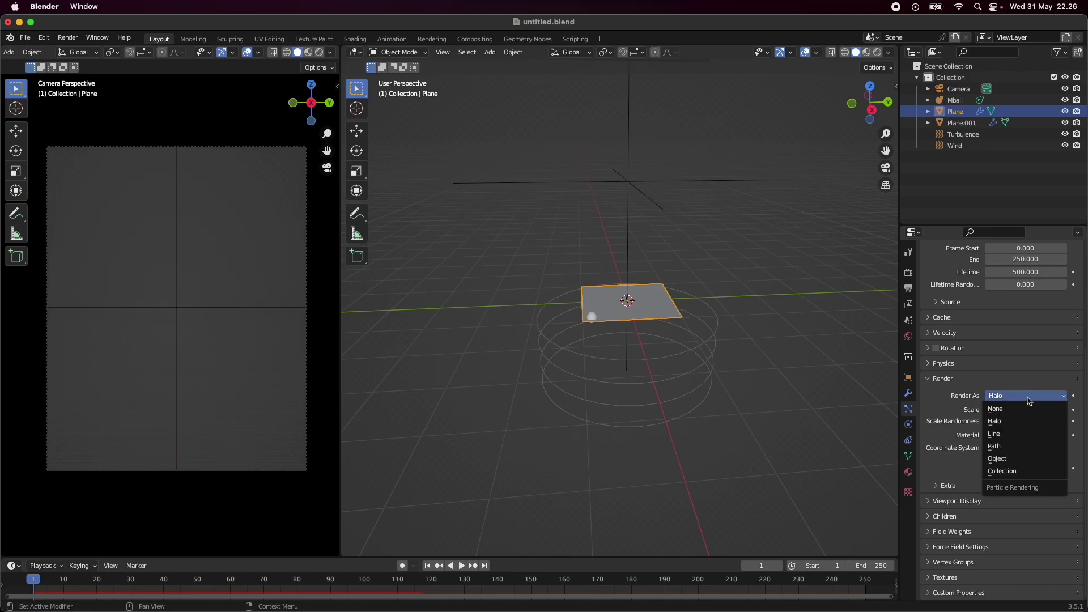
pyautogui.click(1021, 459)
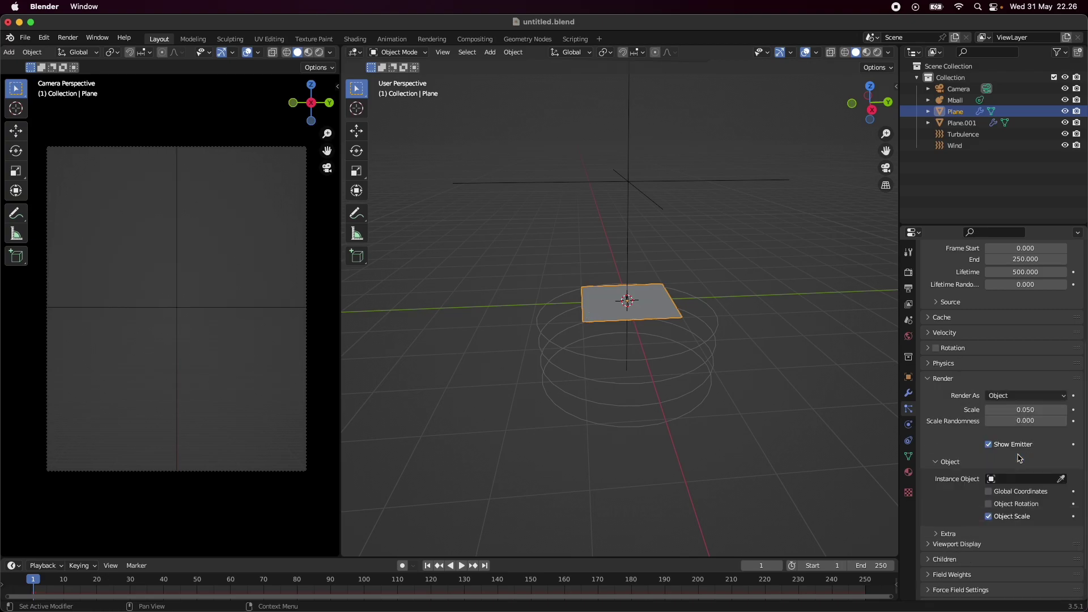
# Use the metaball as the particles' instance object and play the animation to check the emitted metaballs
pyautogui.moveTo(449, 429); pyautogui.dragTo(839, 485, button='middle')
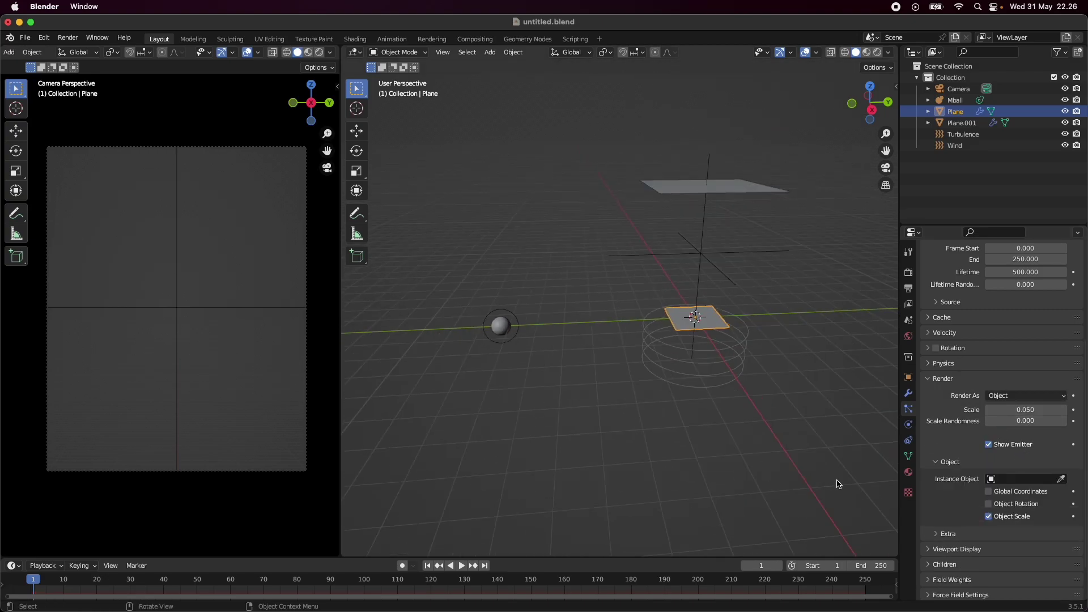
pyautogui.click(1061, 479)
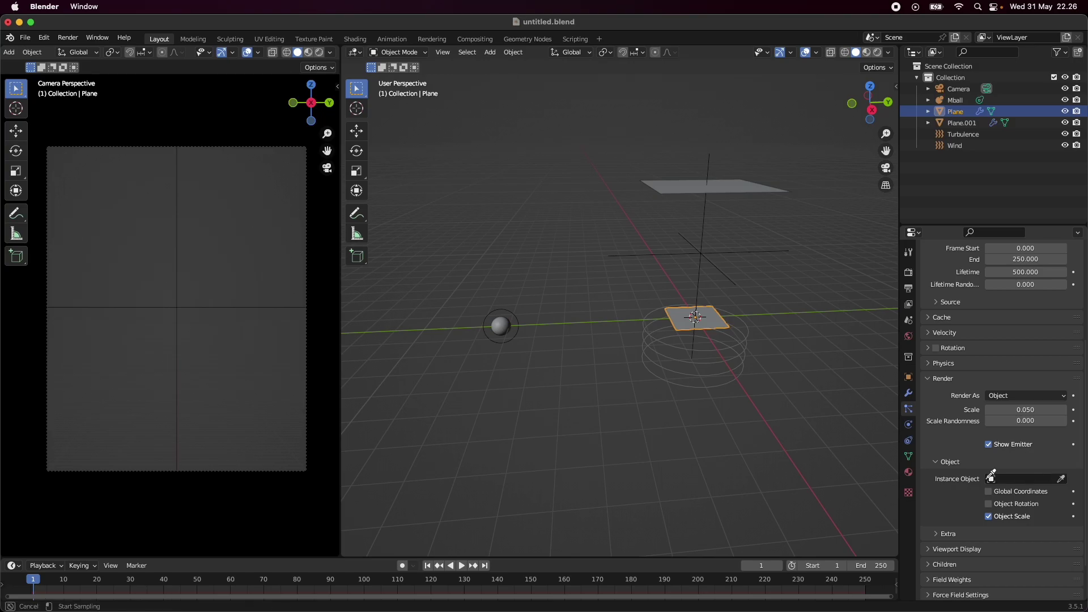
pyautogui.click(502, 320)
pyautogui.moveTo(503, 320); pyautogui.dragTo(450, 533, button='middle')
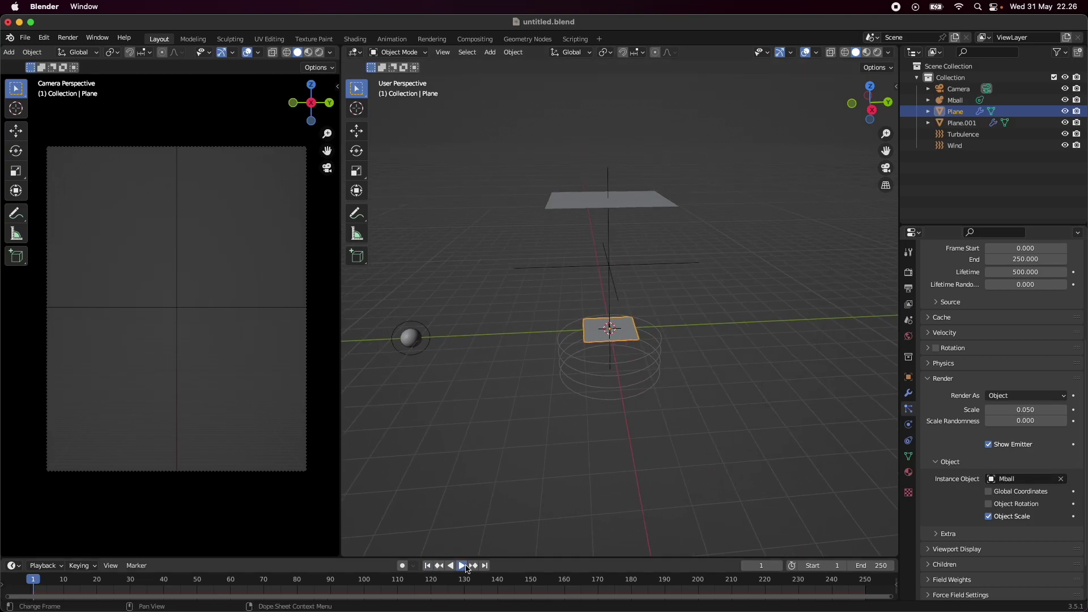
pyautogui.click(462, 566)
pyautogui.scroll(5, 542, 432)
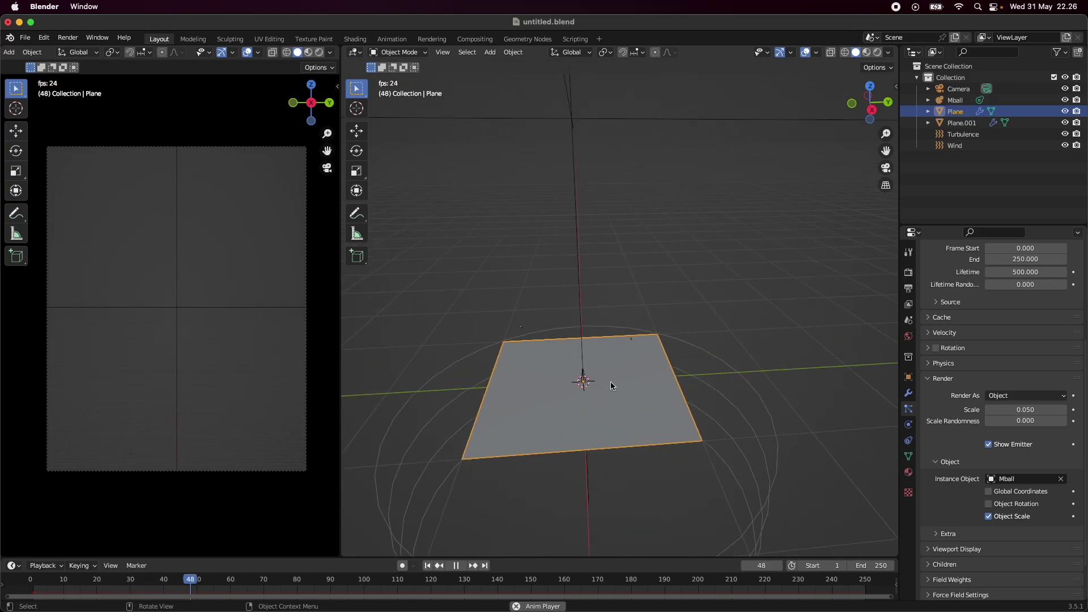
# Replay the animation from the first frame and stop it at frame 24 to look for the emitted metaballs
pyautogui.scroll(-3, 613, 303)
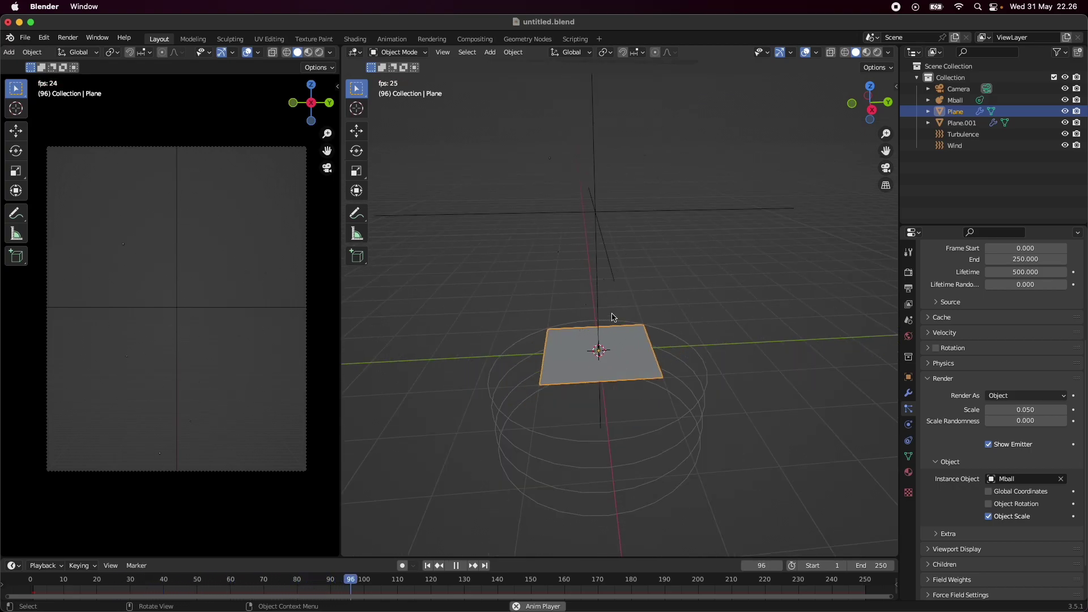
pyautogui.click(457, 565)
pyautogui.click(426, 566)
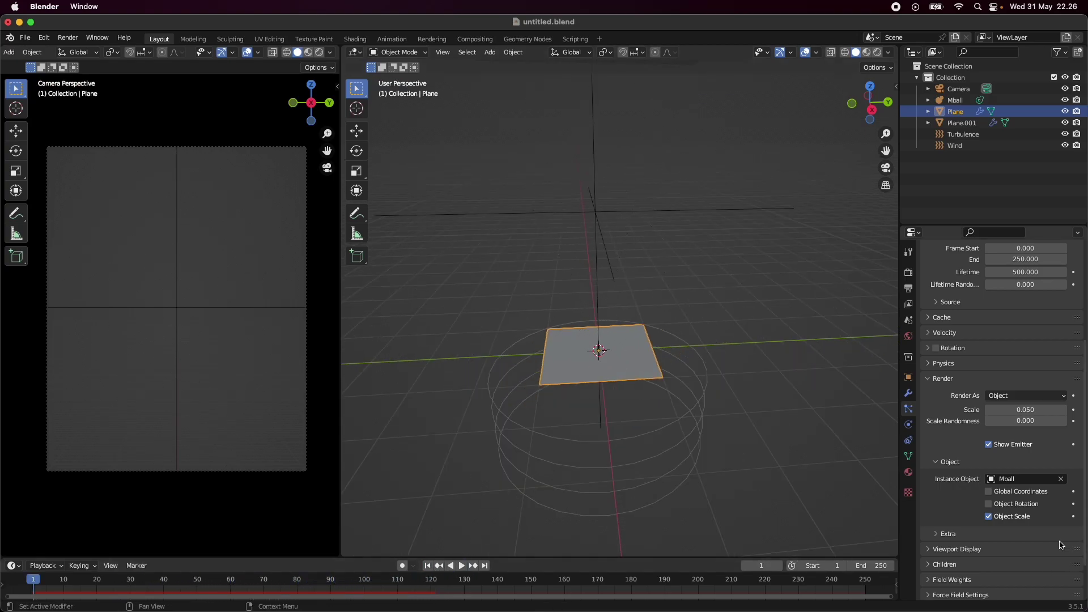
pyautogui.click(1030, 410)
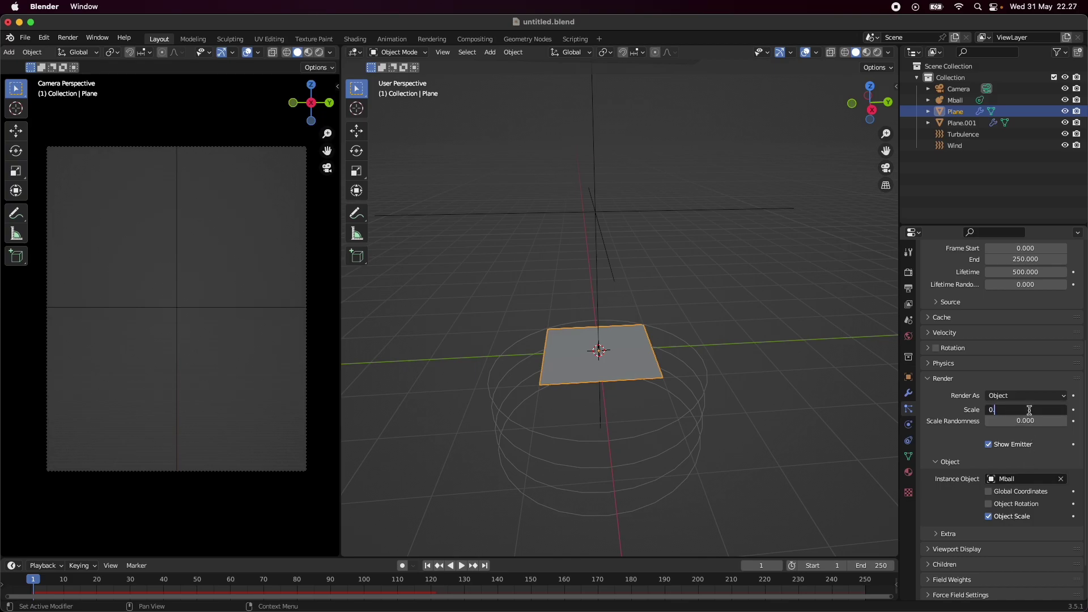
pyautogui.press('Return')
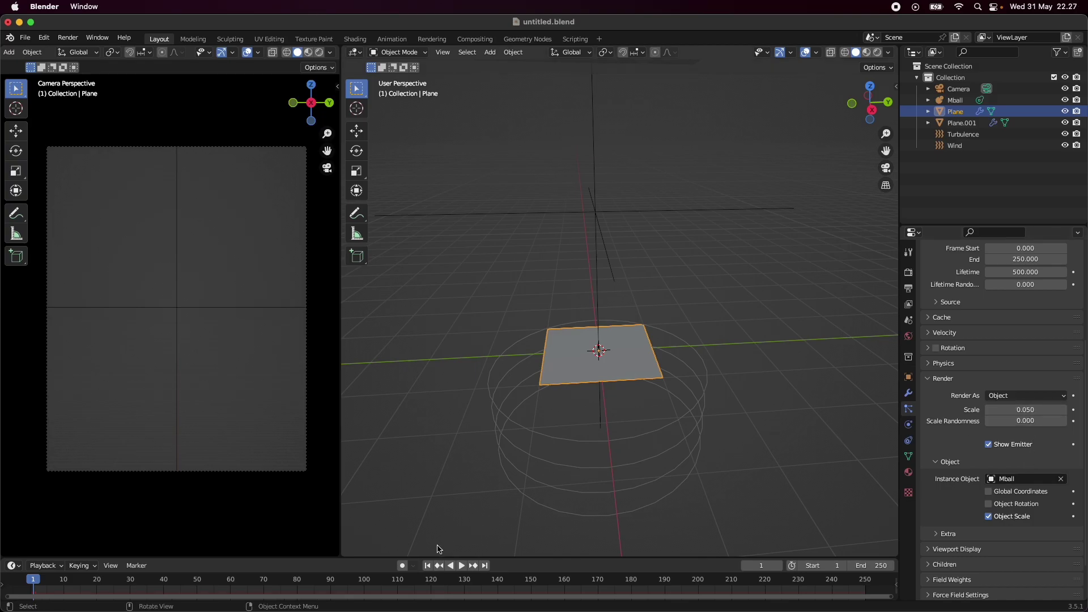
pyautogui.click(463, 566)
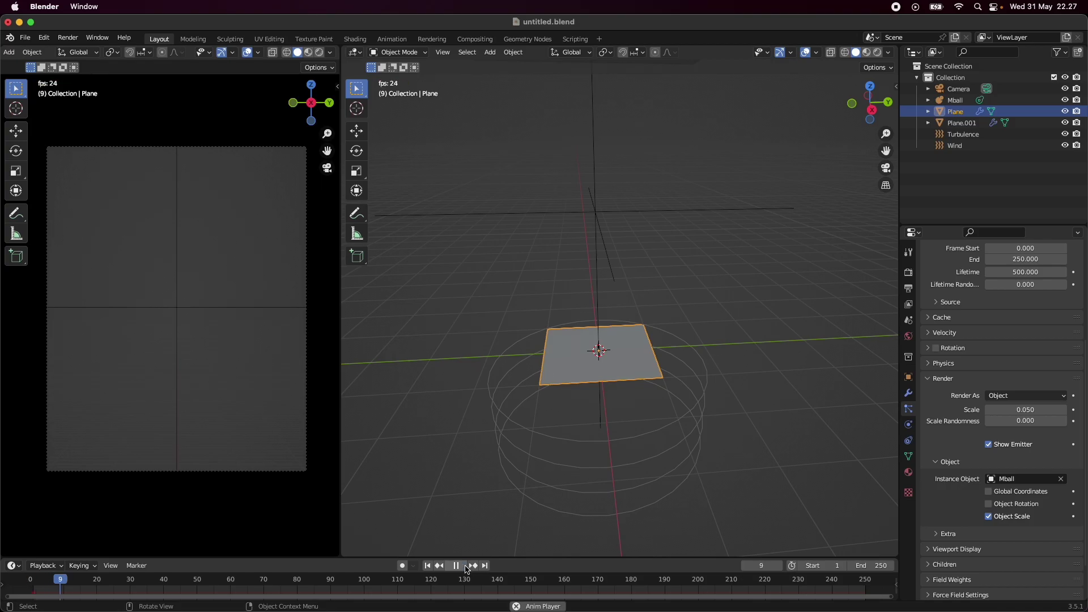
pyautogui.click(463, 567)
# Raise the emitter's particle render scale through 0.1 and 0.25 to 0.5, saving the file along the way
pyautogui.scroll(-3, 492, 487)
pyautogui.moveTo(490, 479); pyautogui.dragTo(527, 457, button='middle')
pyautogui.click(1037, 408)
pyautogui.write('0.')
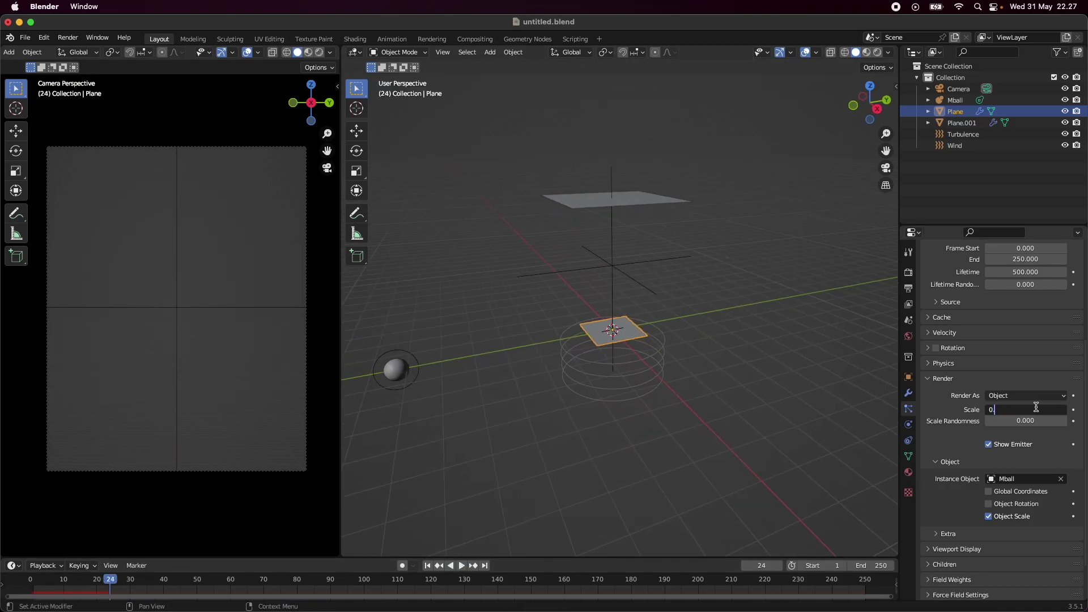
pyautogui.write('1')
pyautogui.press('Return')
pyautogui.click(1037, 408)
pyautogui.write('0.25')
pyautogui.press('Return')
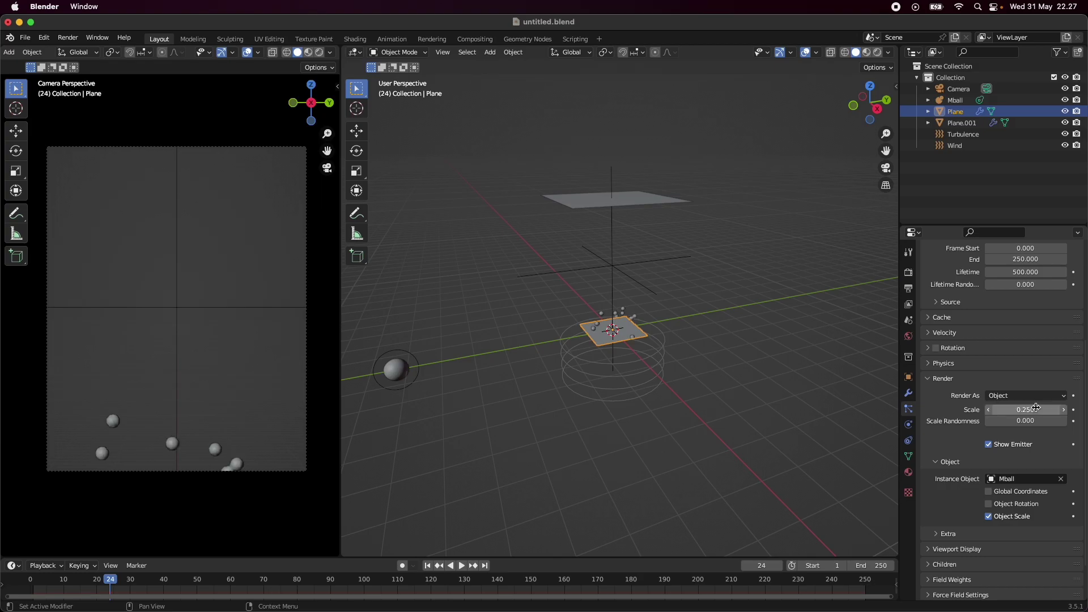
pyautogui.press('super+s')
pyautogui.click(1037, 408)
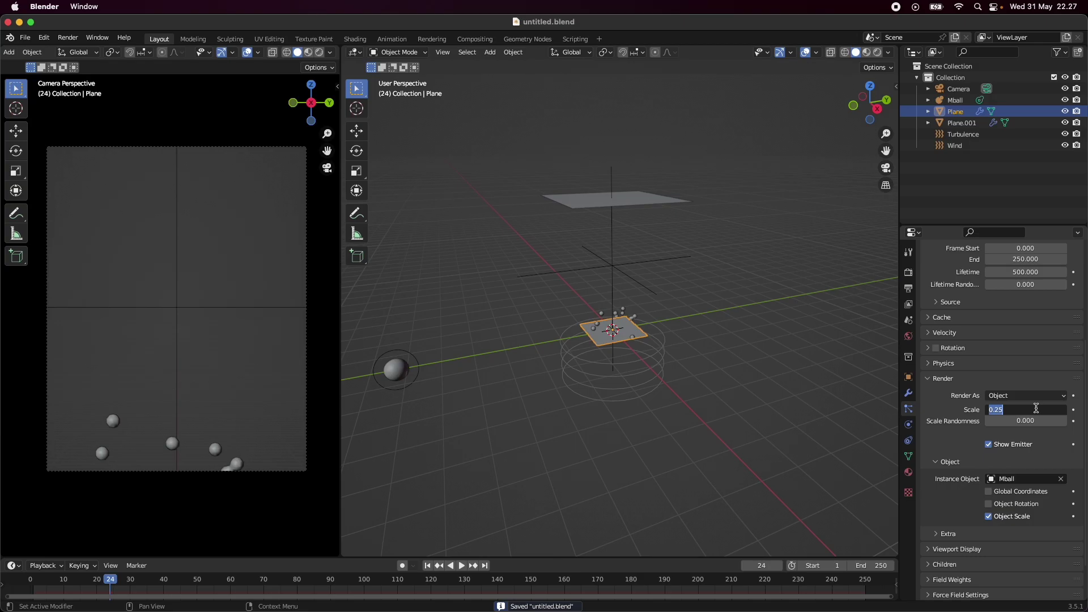
pyautogui.write('0.5')
pyautogui.press('Return')
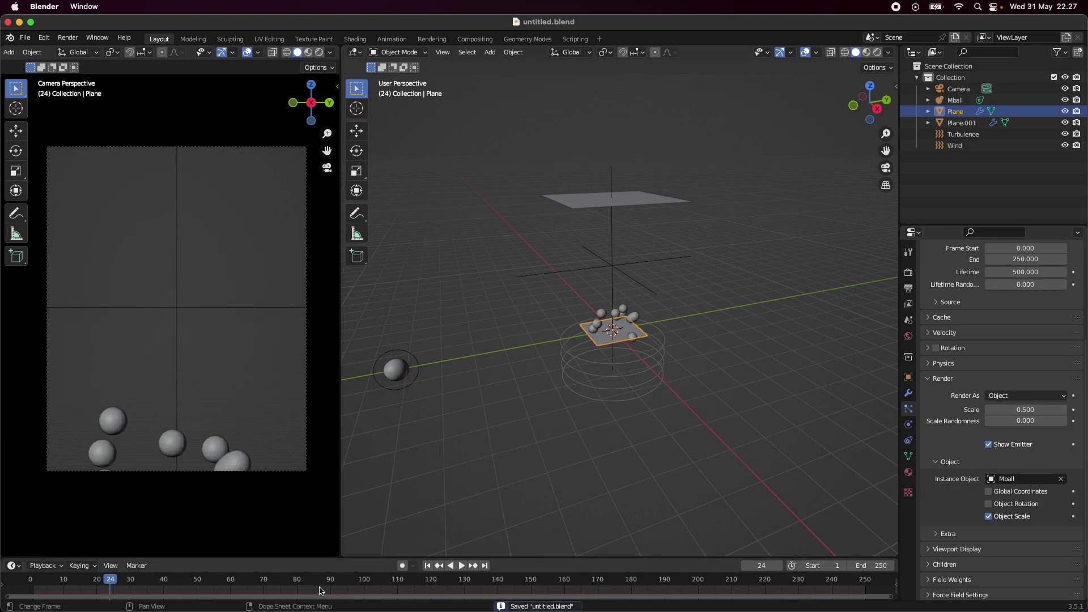
# Play the animation and examine the rising metaballs from several angles, stopping at frame 174
pyautogui.click(462, 565)
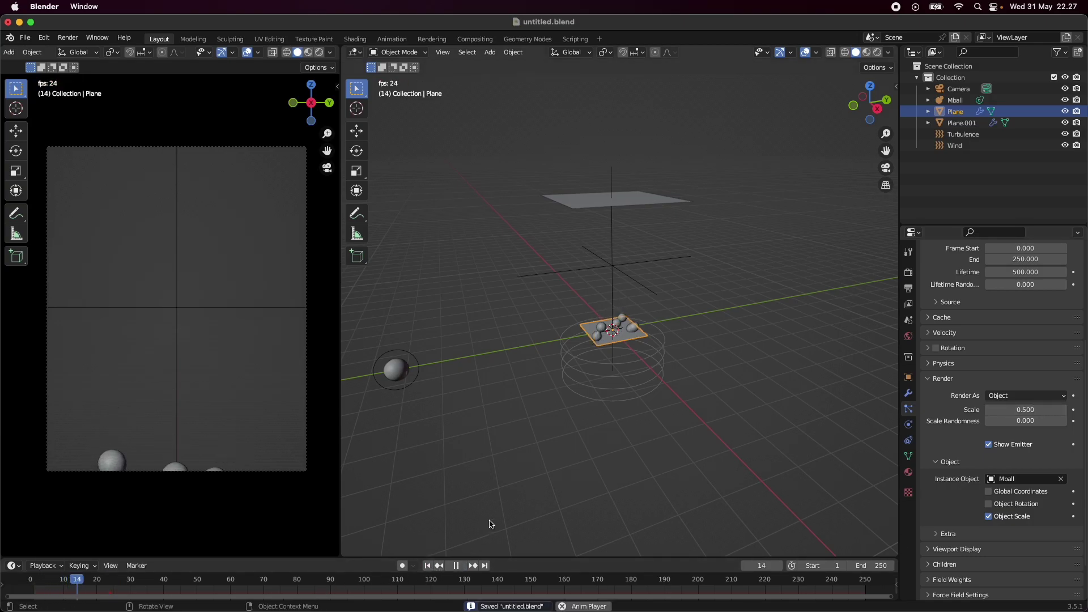
pyautogui.scroll(3, 682, 412)
pyautogui.moveTo(657, 371); pyautogui.dragTo(615, 371, button='middle')
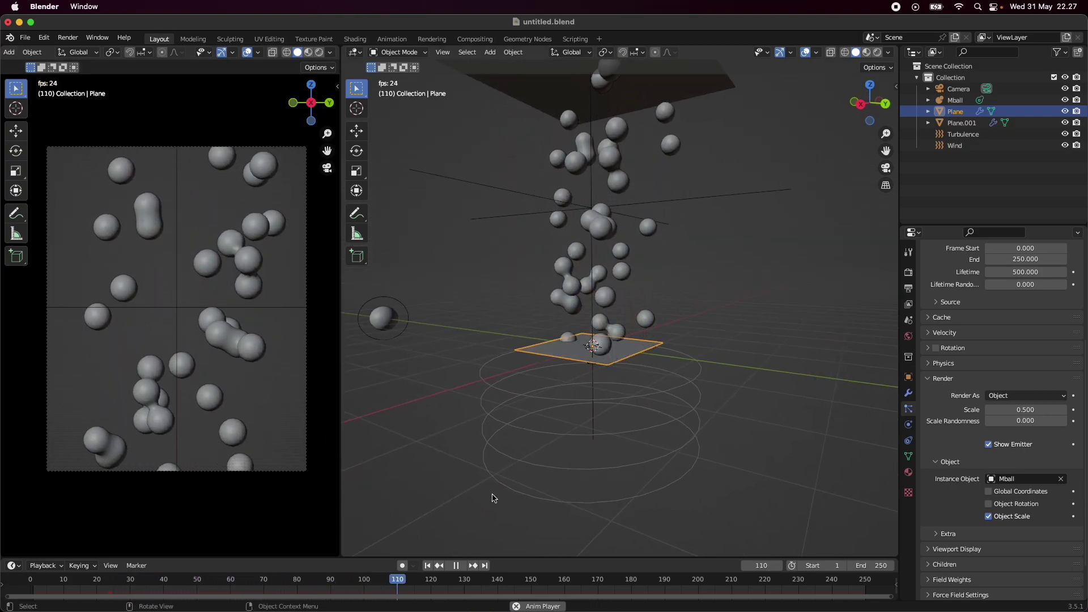
pyautogui.scroll(-3, 604, 299)
pyautogui.moveTo(668, 350); pyautogui.dragTo(663, 397, button='middle')
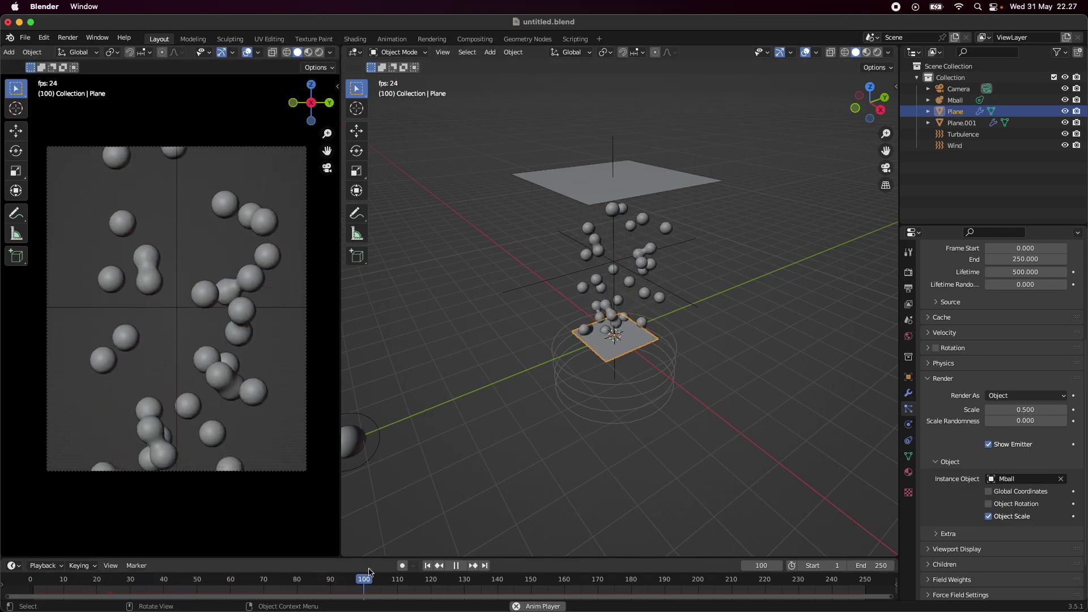
pyautogui.click(459, 566)
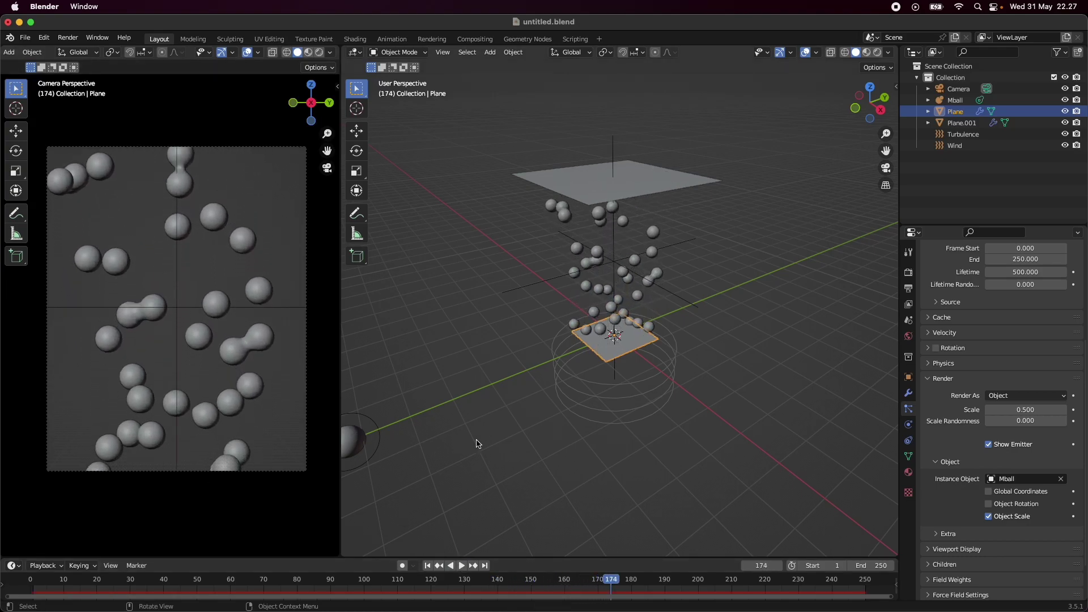
# Hide the overlays in the camera view and save the file
pyautogui.click(249, 55)
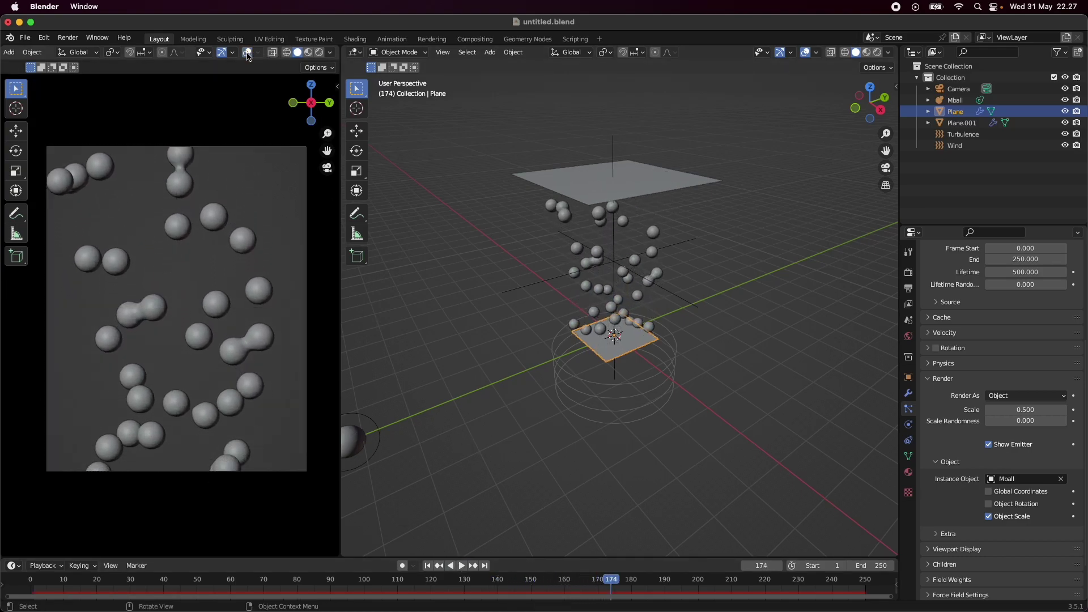
pyautogui.press('super+s')
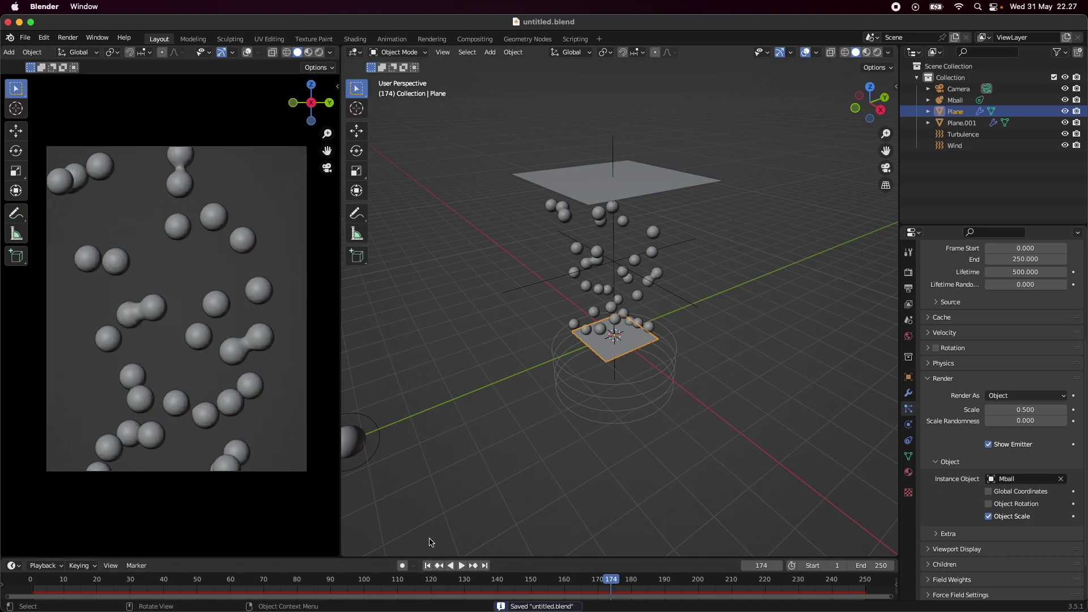
# Add a plane mesh at the origin and scale it up to form a large backdrop
pyautogui.moveTo(844, 391); pyautogui.dragTo(685, 403, button='middle')
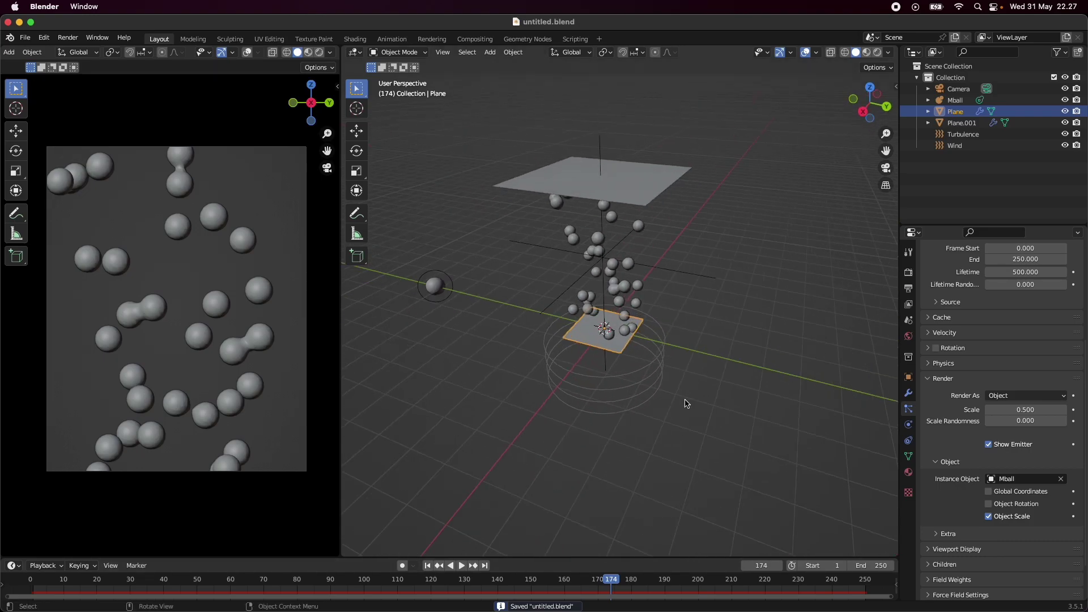
pyautogui.click(685, 403)
pyautogui.hotkey('shift', 'a')
pyautogui.moveTo(680, 373)
pyautogui.click(736, 366)
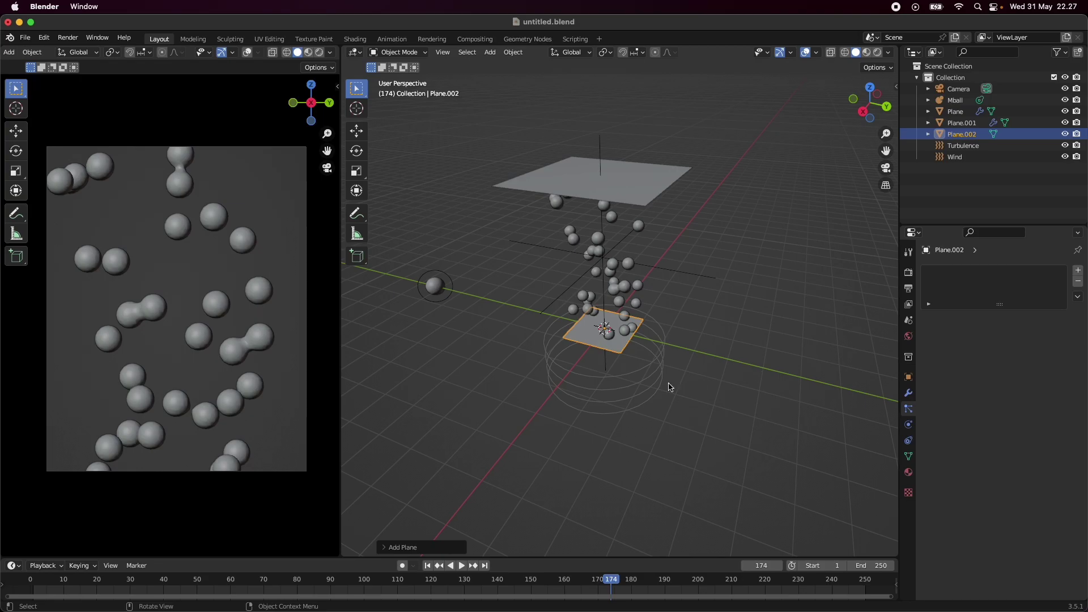
pyautogui.press('s')
pyautogui.click(821, 459)
pyautogui.press('s')
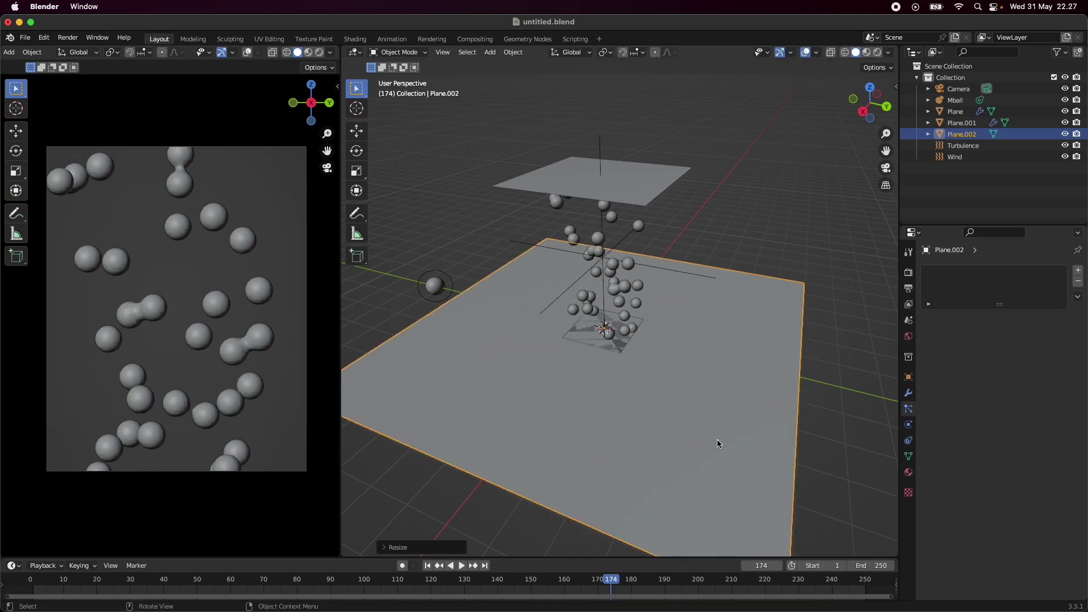
# Rotate the large backdrop plane 90 degrees around the Y axis so it stands upright
pyautogui.press('r')
pyautogui.press('y')
pyautogui.press('9')
pyautogui.press('0')
pyautogui.press('Return')
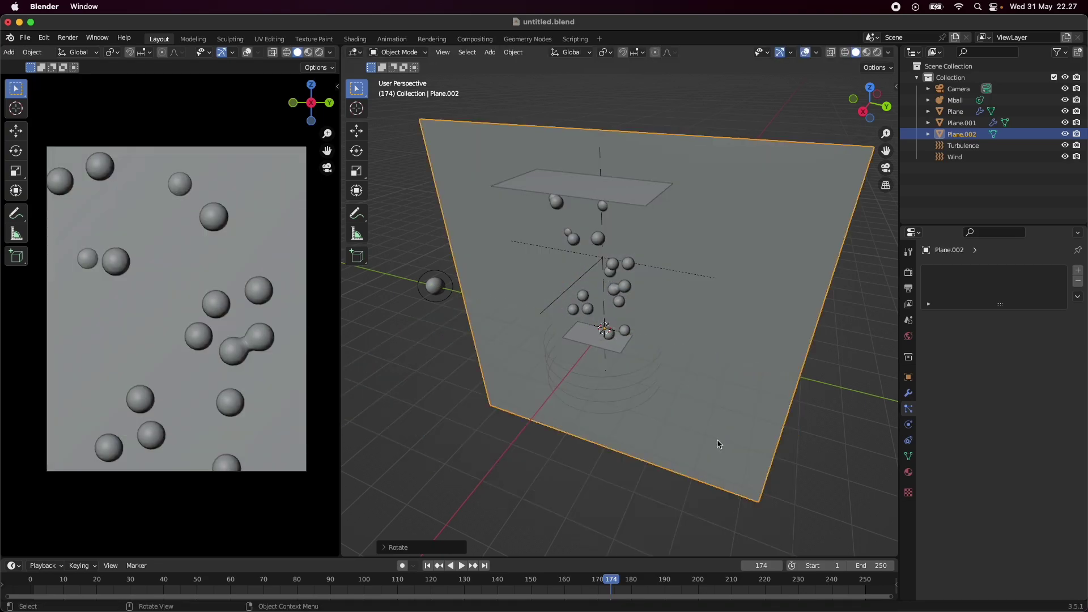
# Move the upright backdrop plane back along the X axis, behind the metaballs, and save the file
pyautogui.press('g')
pyautogui.click(772, 394)
pyautogui.moveTo(772, 393); pyautogui.dragTo(641, 347, button='middle')
pyautogui.press('g')
pyautogui.press('x')
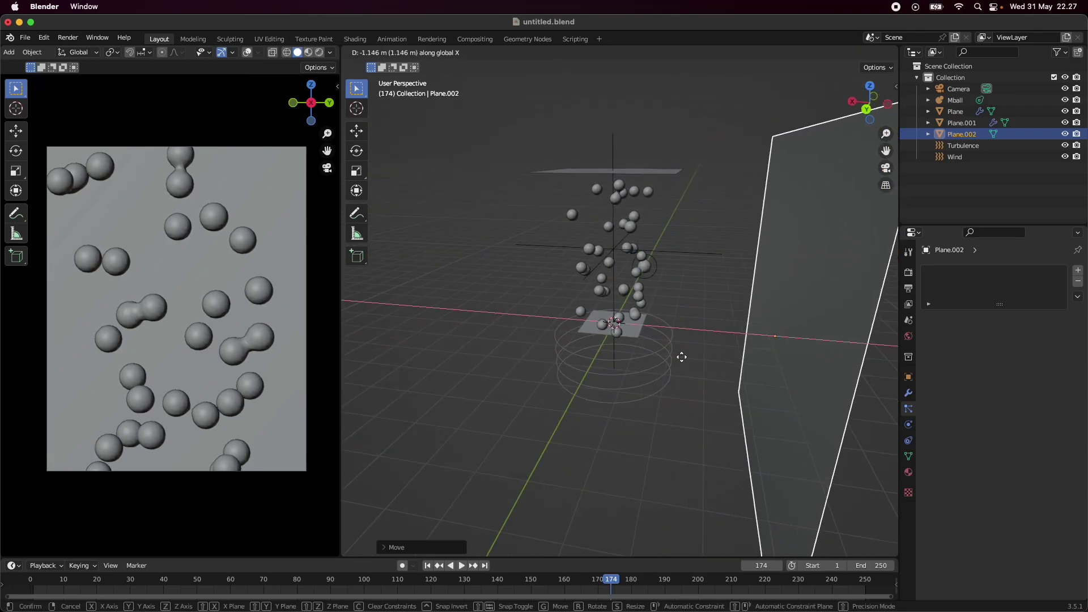
pyautogui.rightClick(726, 395)
pyautogui.moveTo(726, 395); pyautogui.dragTo(640, 374, button='middle')
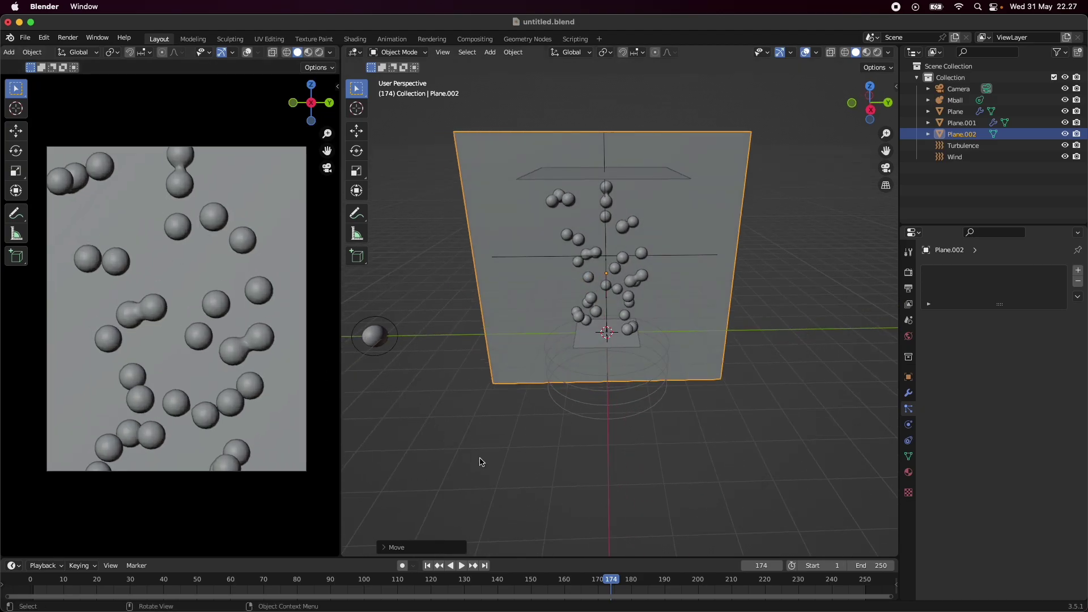
pyautogui.press('super+s')
# Set the lower emitter plane's particle render scale to 0.89 and its scale randomness to 0.667
pyautogui.click(692, 437)
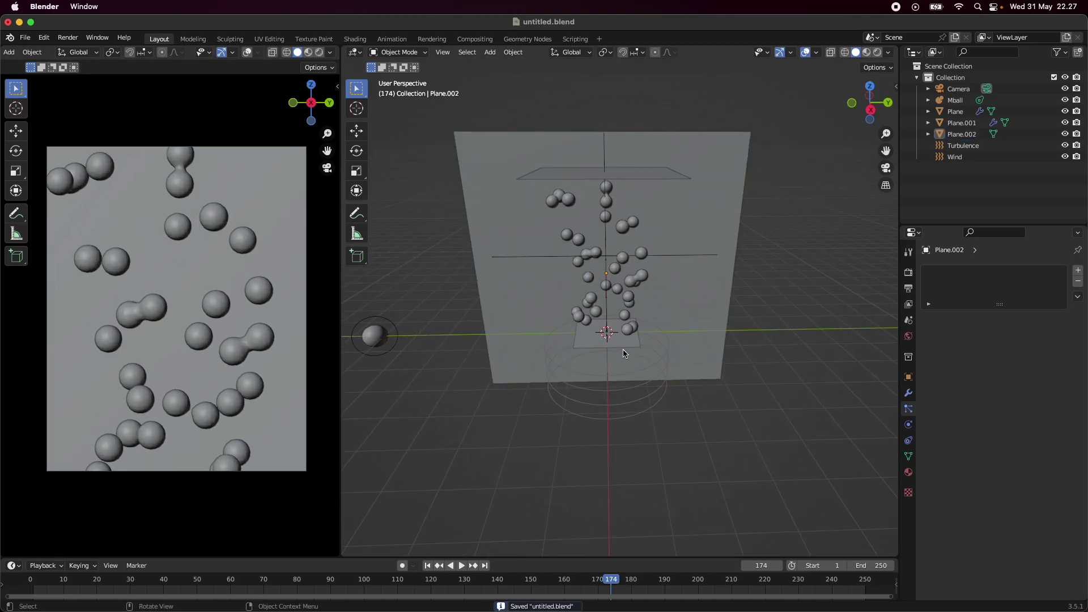
pyautogui.click(592, 348)
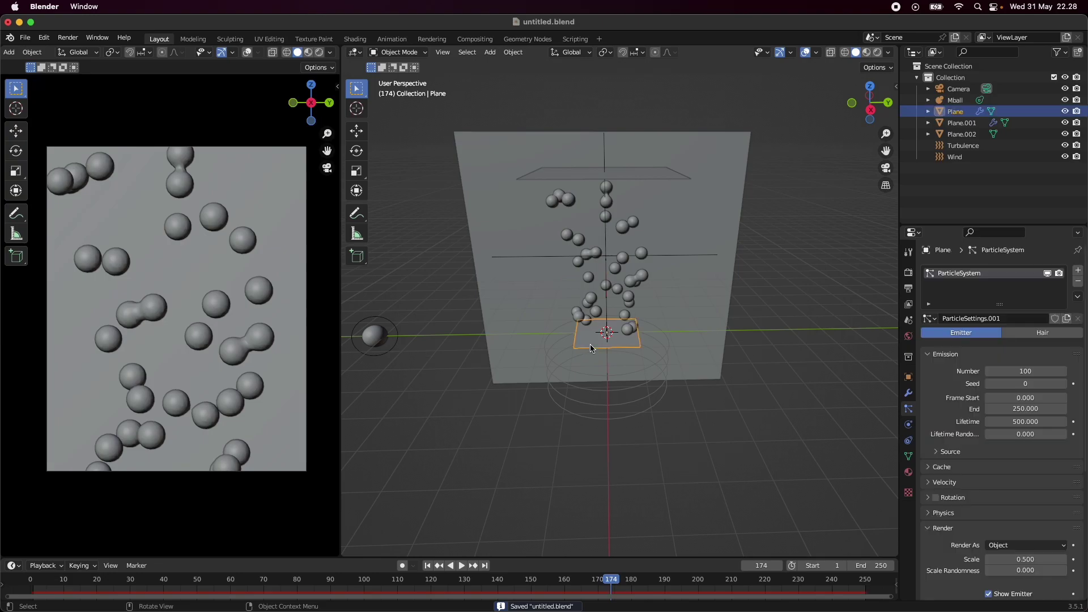
pyautogui.scroll(-7, 998, 397)
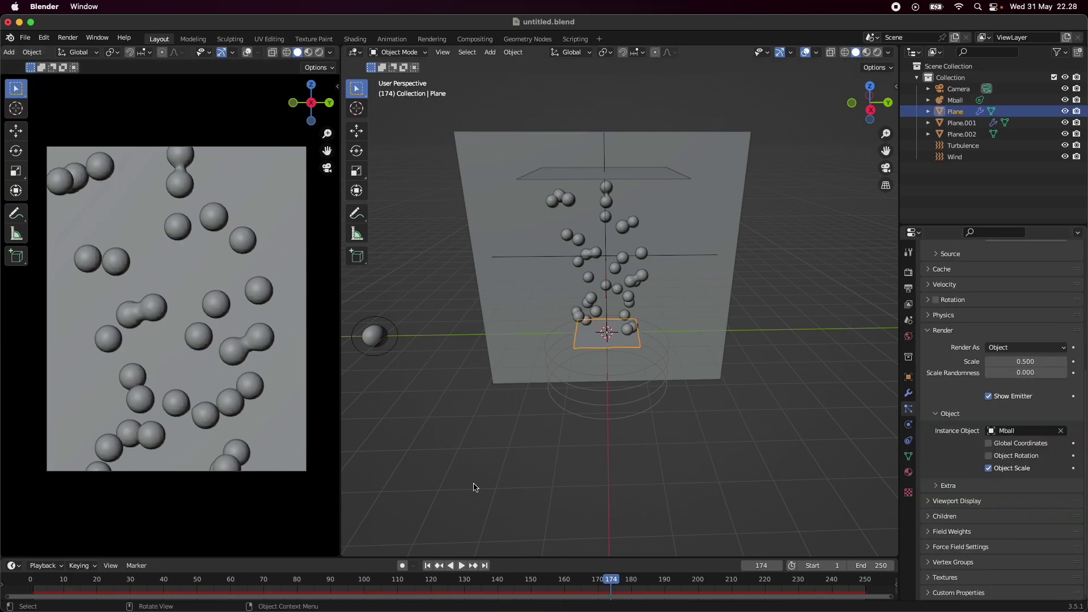
pyautogui.moveTo(997, 372); pyautogui.dragTo(1040, 372)
pyautogui.click(1025, 361)
pyautogui.write('0.9')
pyautogui.press('Return')
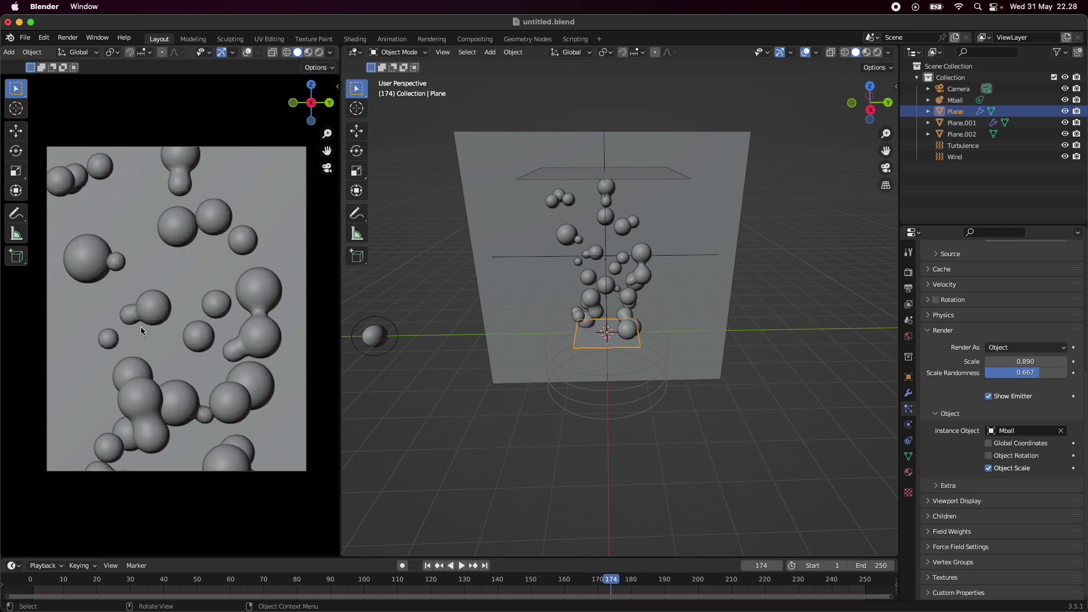
# Play the animation from the first frame to check the varied blob sizes, and return to frame 1
pyautogui.click(428, 566)
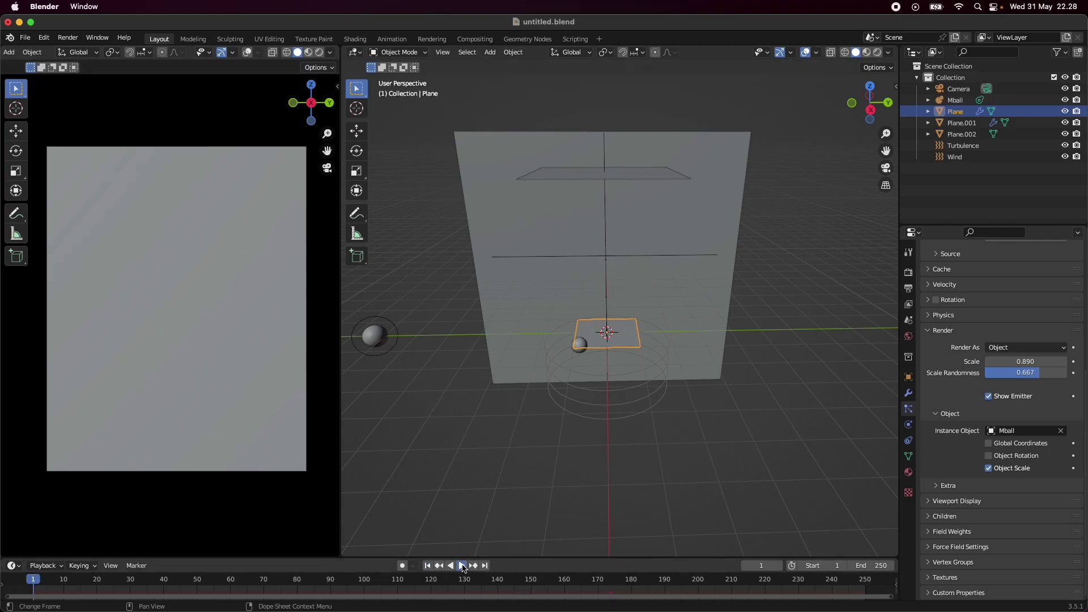
pyautogui.click(461, 565)
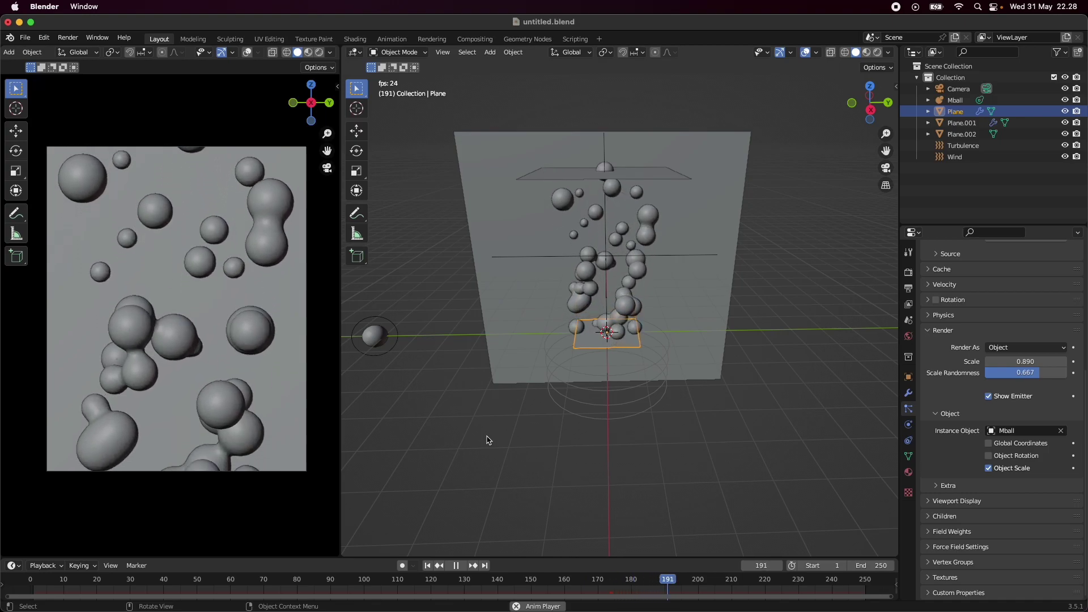
pyautogui.click(460, 567)
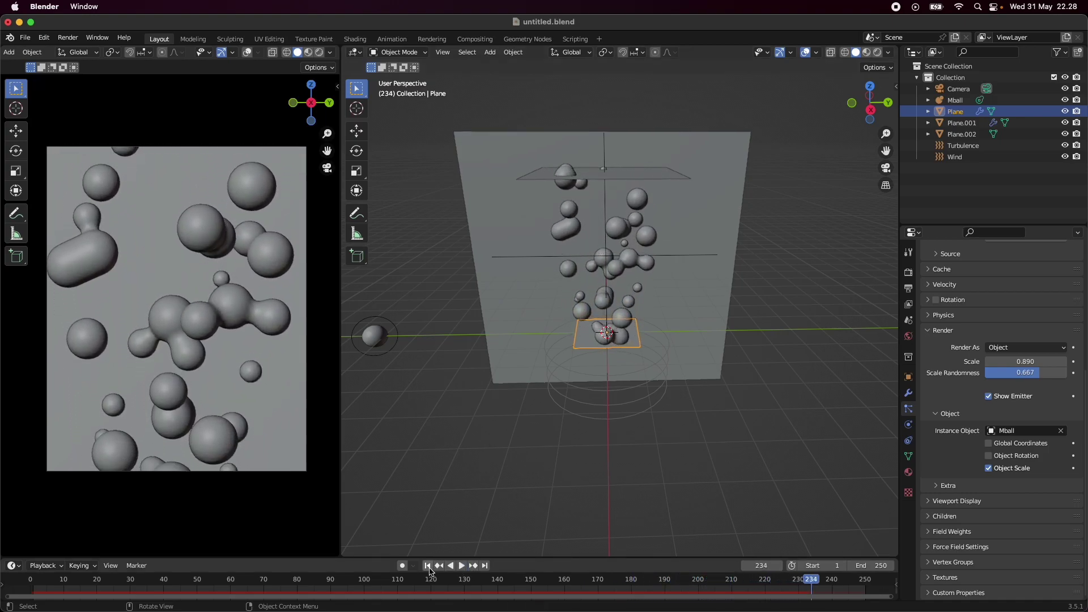
pyautogui.hotkey('shift', 'Left')
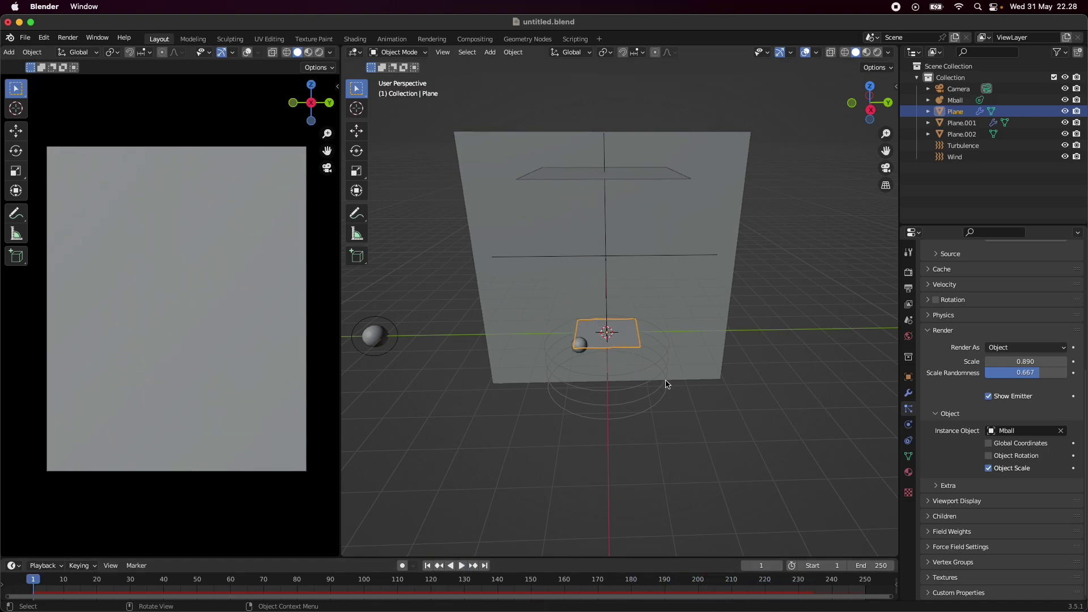
# Scale the emitter plane to 0.5 on all axes, apply its scale and replay the animation
pyautogui.scroll(3, 754, 426)
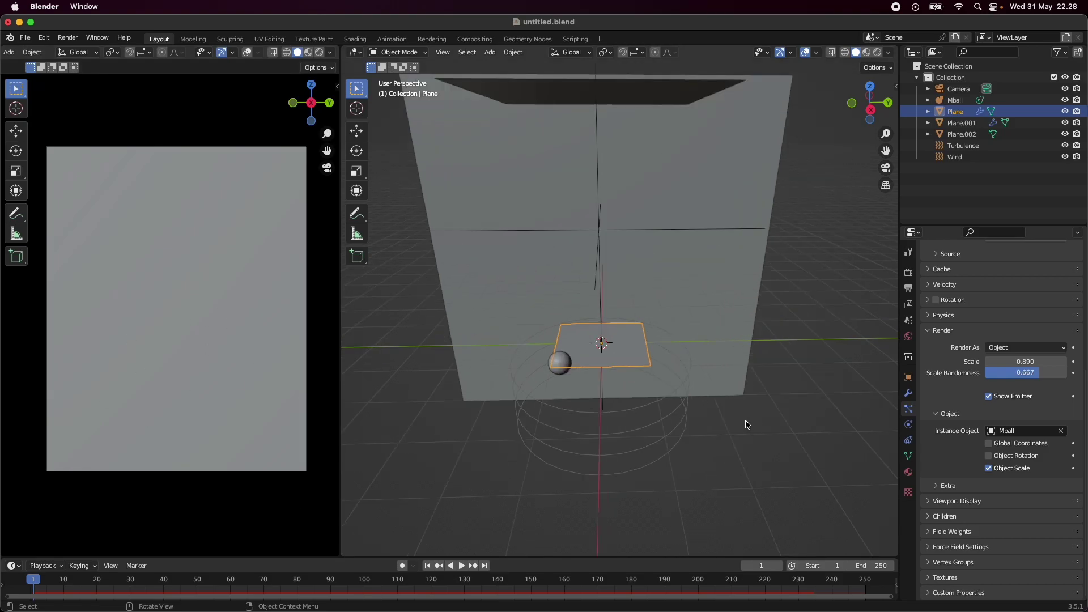
pyautogui.press('s')
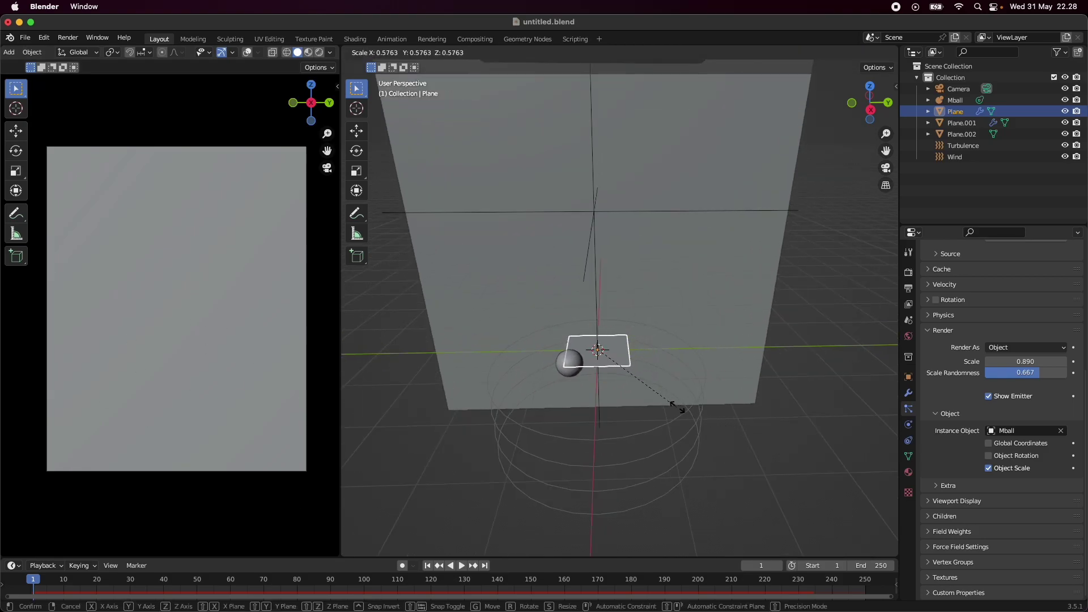
pyautogui.click(677, 407)
pyautogui.click(424, 548)
pyautogui.click(490, 485)
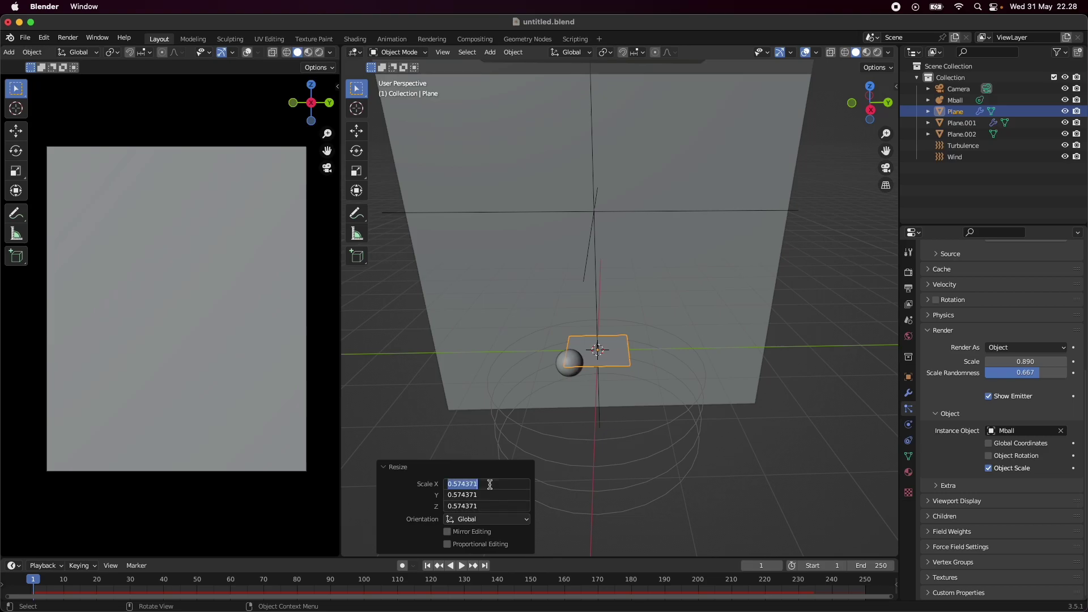
pyautogui.write('0.5')
pyautogui.press('Return')
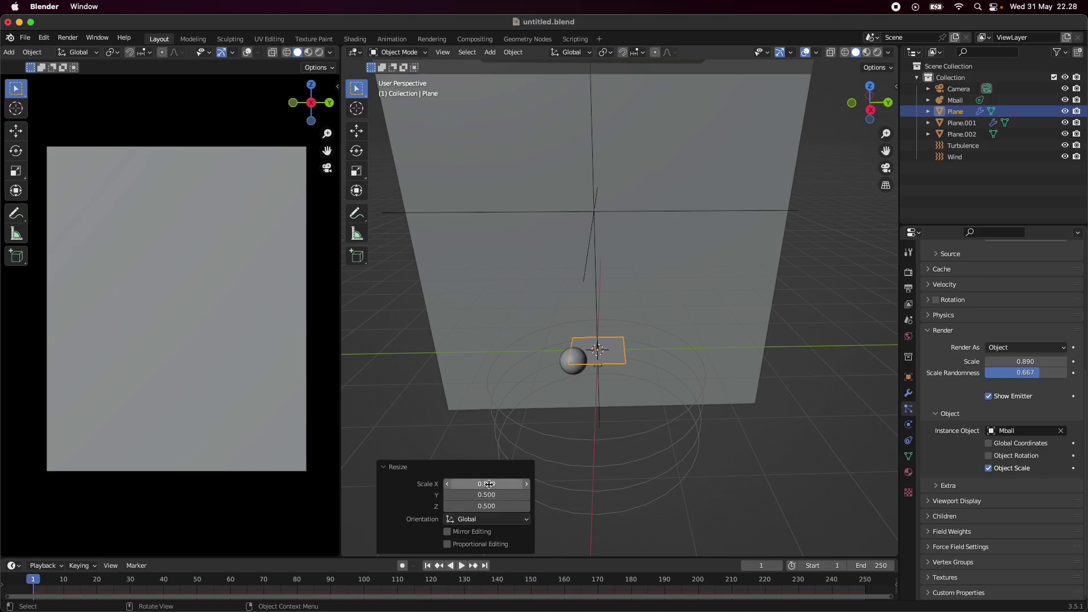
pyautogui.click(404, 467)
pyautogui.hotkey('ctrl', 'a')
pyautogui.click(691, 410)
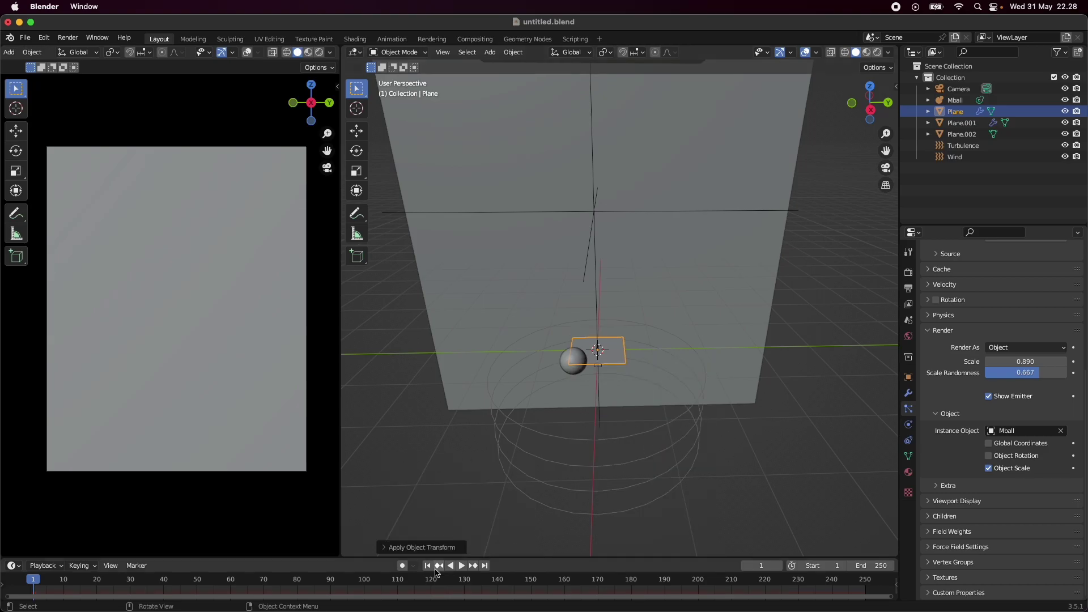
pyautogui.click(462, 566)
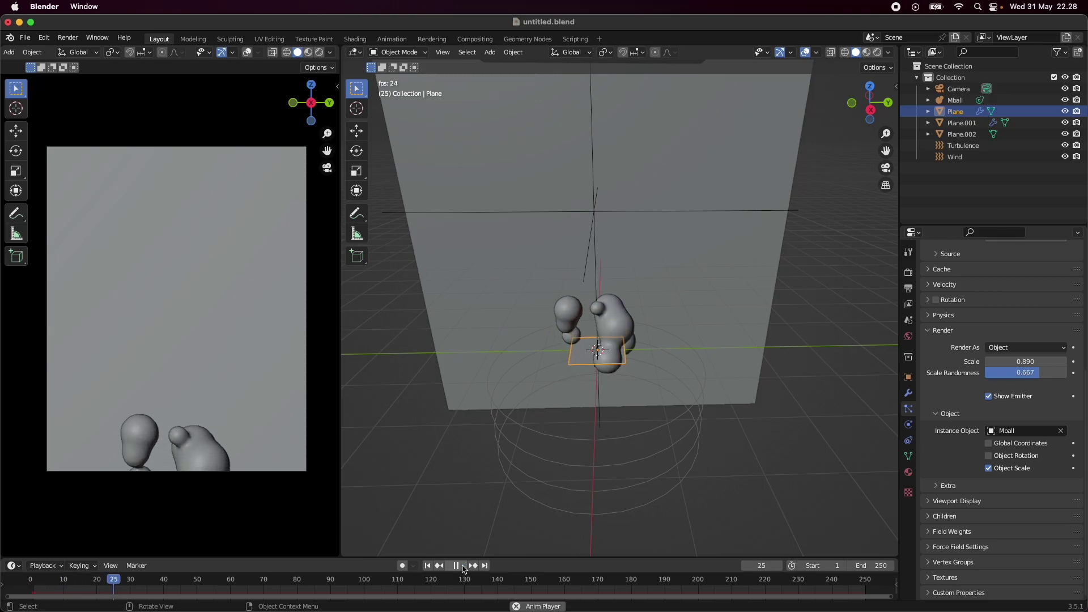
# Stop the playback and scrub the timeline to frame 134 to inspect the rising blobs
pyautogui.click(729, 461)
pyautogui.scroll(-4, 697, 478)
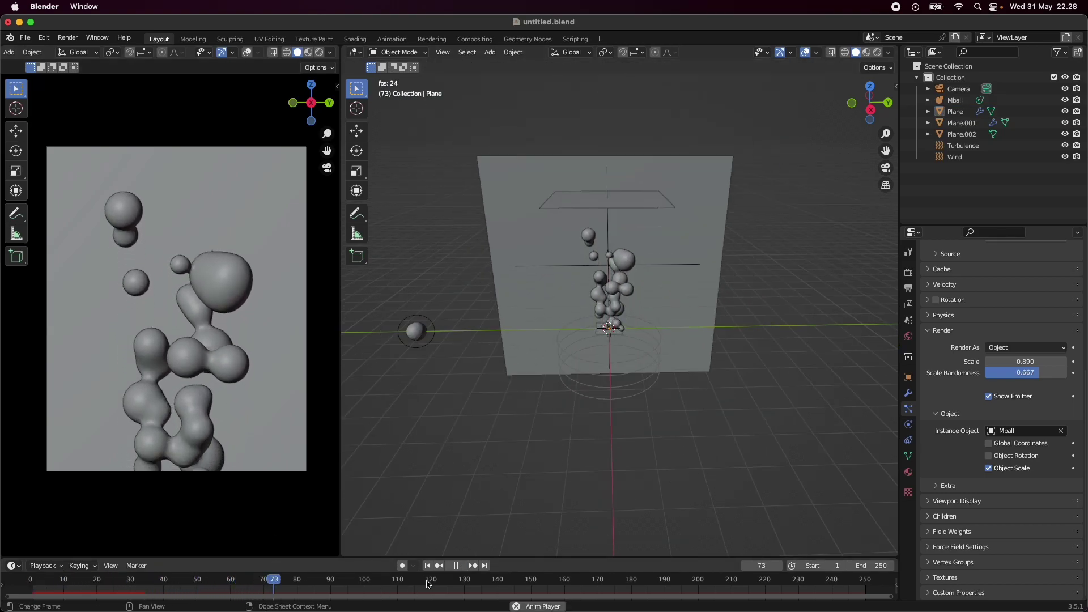
pyautogui.click(459, 565)
pyautogui.moveTo(452, 580); pyautogui.dragTo(478, 584)
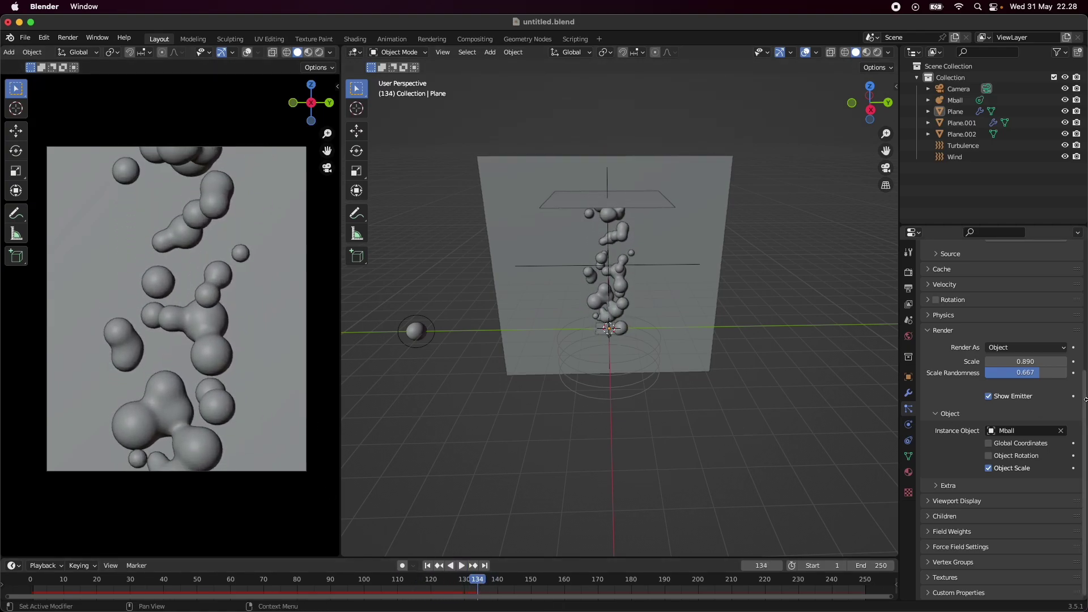
# Set the emitter plane's particle render scale to 1.130 and its scale randomness to 0.741, and save the file
pyautogui.click(1036, 363)
pyautogui.moveTo(1035, 363)
pyautogui.mouseDown()
pyautogui.moveTo(1057, 363)
pyautogui.moveTo(1062, 378)
pyautogui.moveTo(1029, 373)
pyautogui.moveTo(1057, 362)
pyautogui.mouseUp()
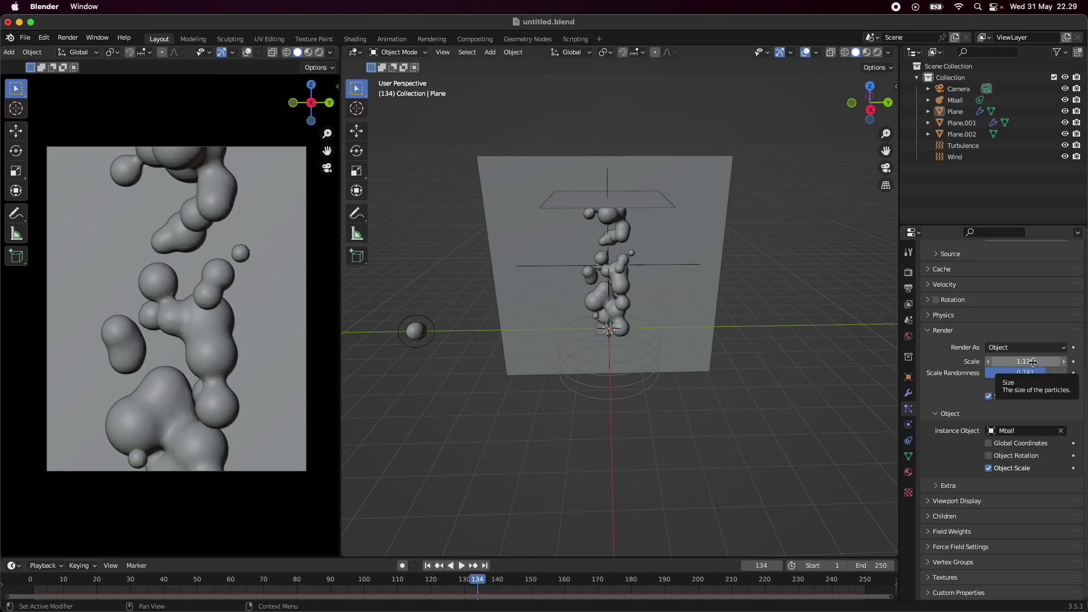
pyautogui.press('super+s')
# Replay the animation from frame 1, scrub to frame 134 and examine the larger blobs from different angles
pyautogui.moveTo(748, 403); pyautogui.dragTo(676, 426, button='middle')
pyautogui.click(427, 565)
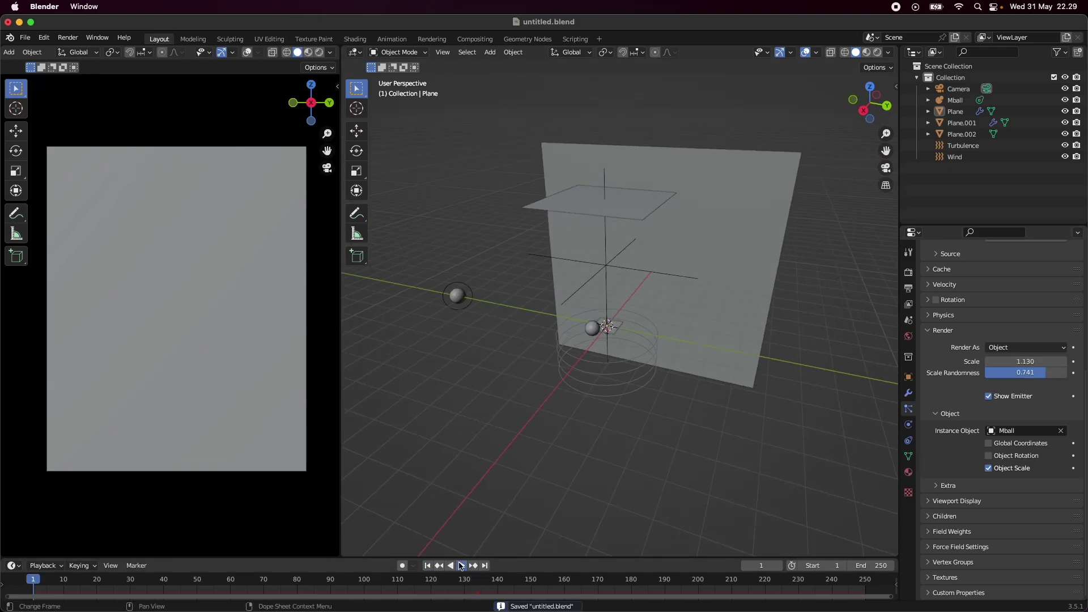
pyautogui.click(461, 565)
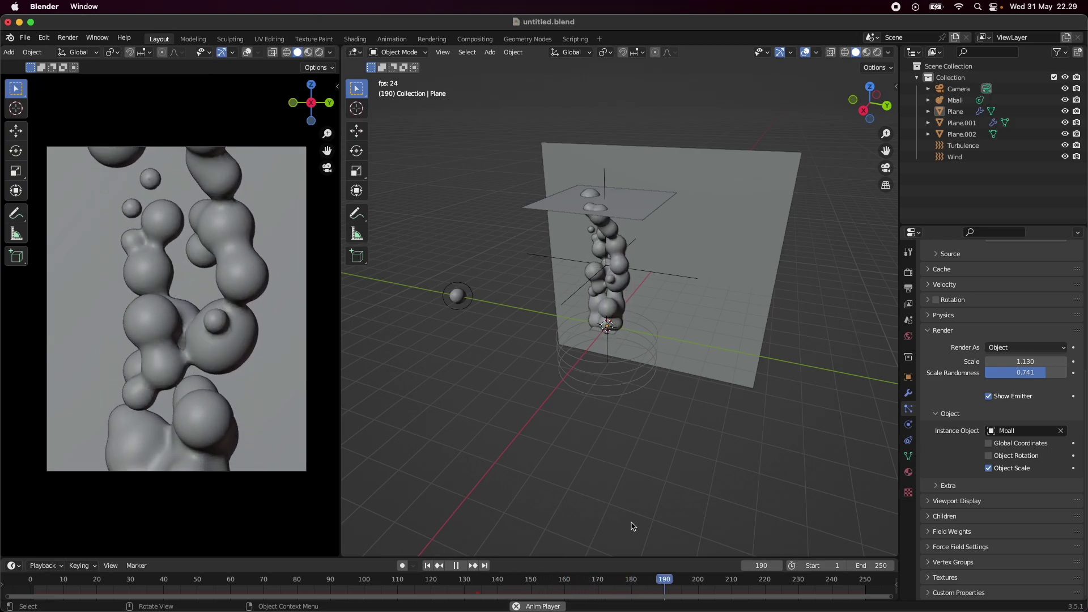
pyautogui.click(457, 566)
pyautogui.moveTo(206, 582); pyautogui.dragTo(478, 598)
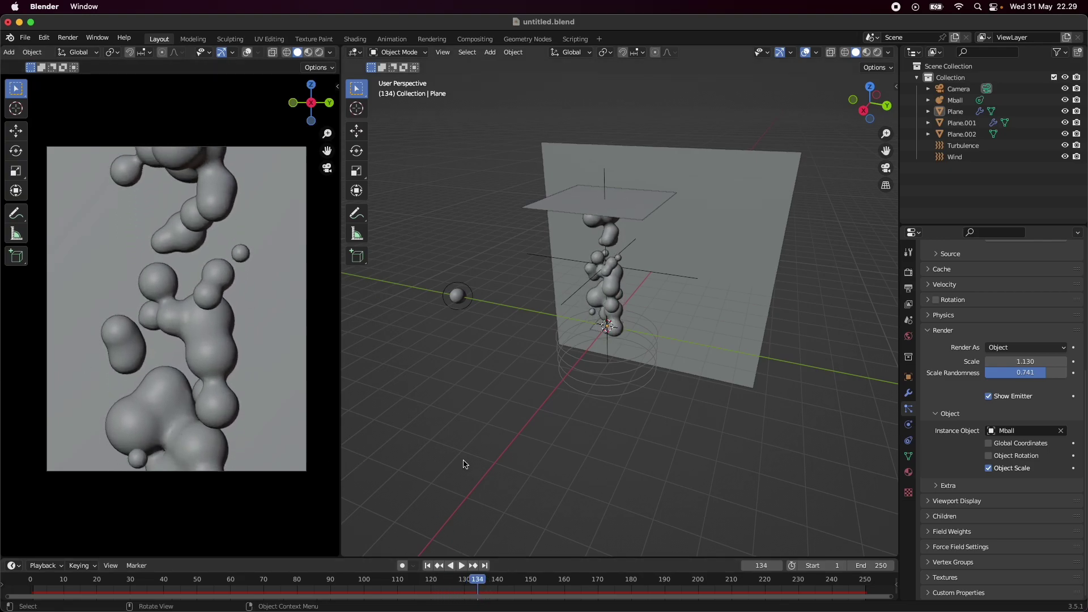
pyautogui.moveTo(465, 464); pyautogui.dragTo(595, 324, button='middle')
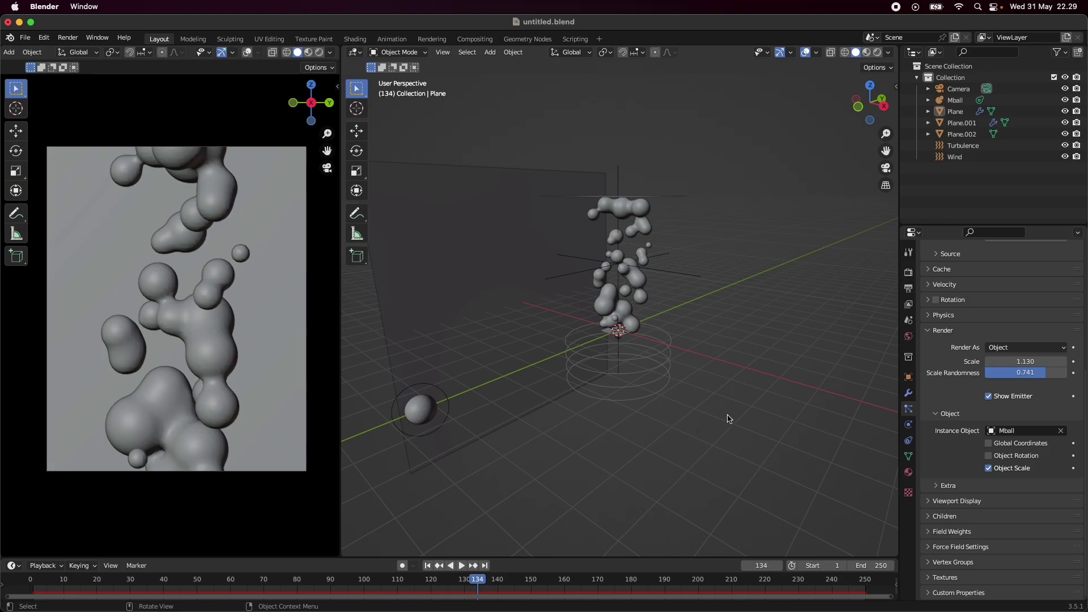
pyautogui.moveTo(666, 390); pyautogui.dragTo(692, 415, button='middle')
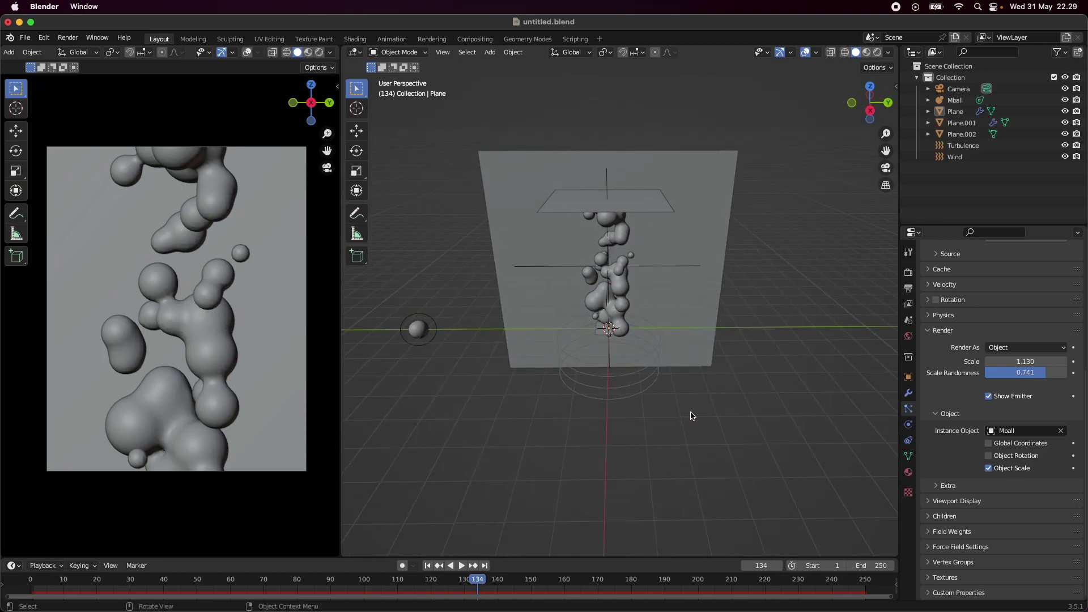
# Try a gravity field weight of 0 on the emitter's particles, replay the animation, and restore the weight to 1
pyautogui.click(957, 535)
pyautogui.click(1059, 565)
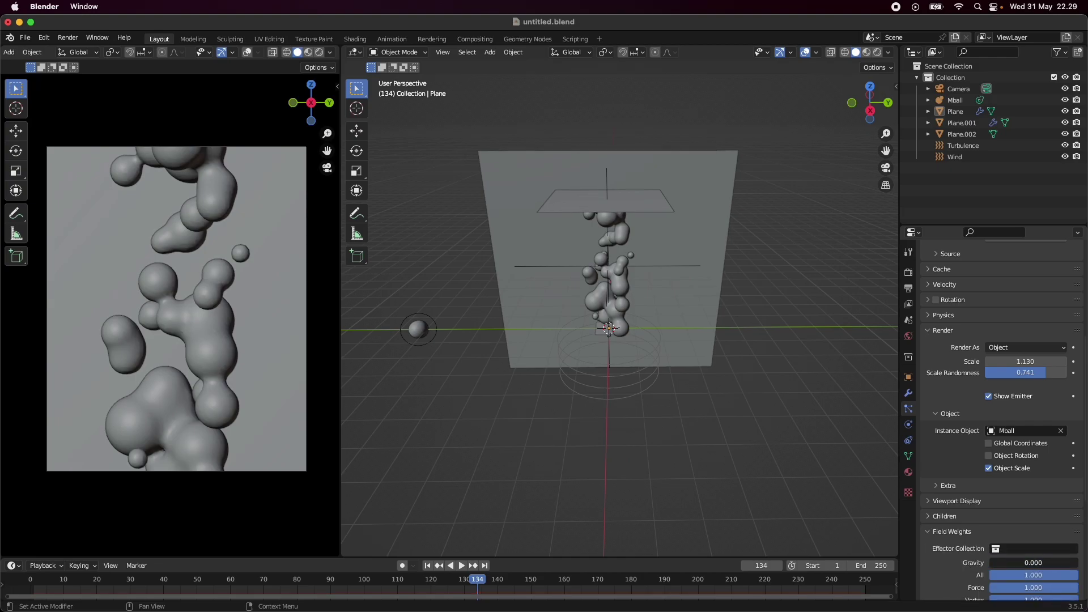
pyautogui.write('0')
pyautogui.press('Return')
pyautogui.click(433, 566)
pyautogui.click(462, 566)
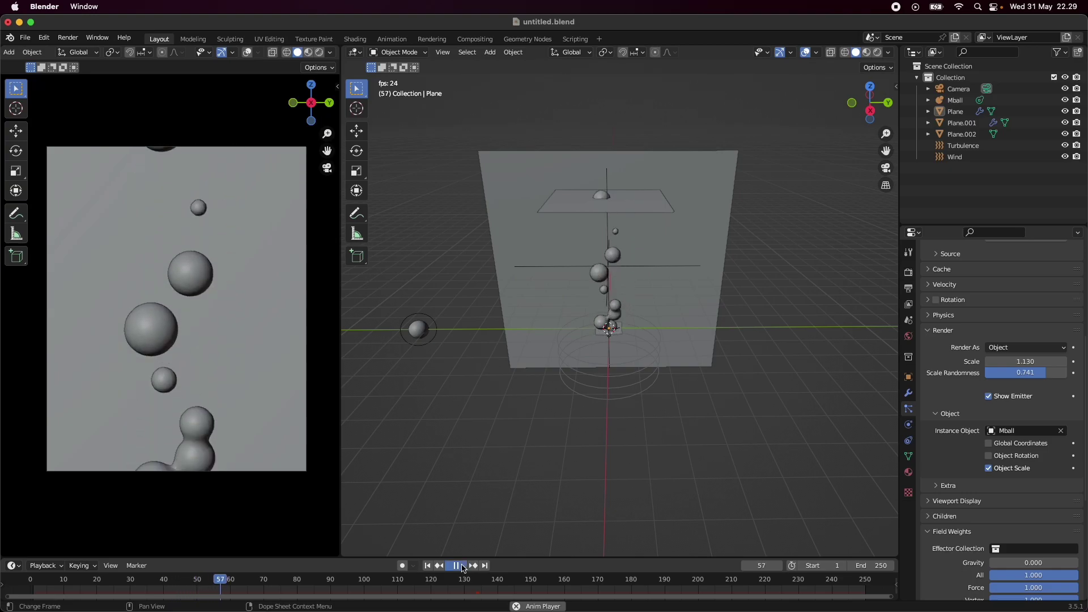
pyautogui.click(462, 566)
pyautogui.click(463, 567)
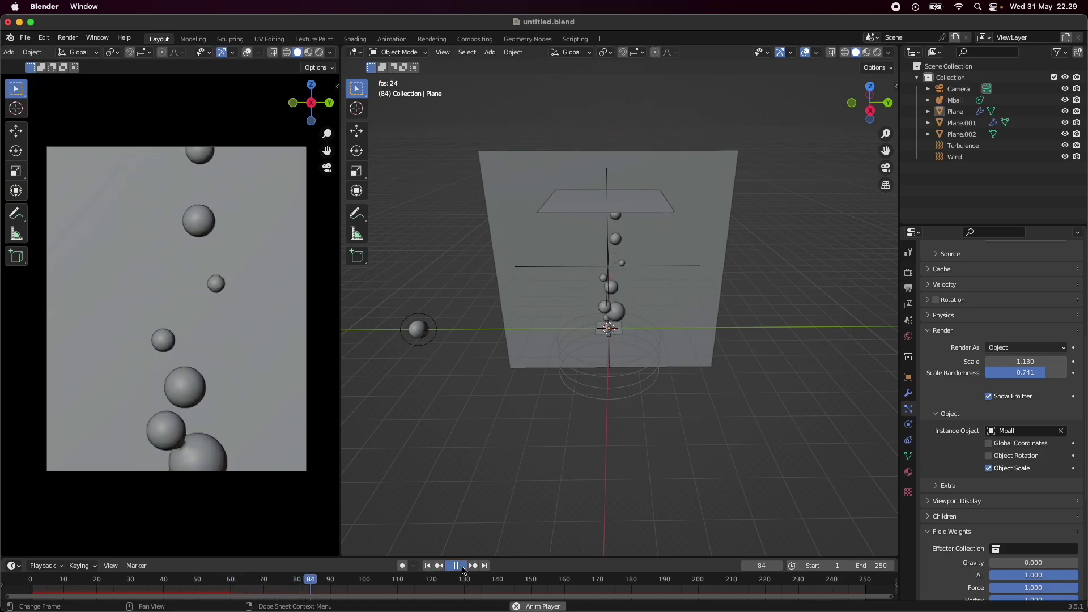
pyautogui.click(462, 566)
pyautogui.click(427, 566)
pyautogui.press('BackSpace')
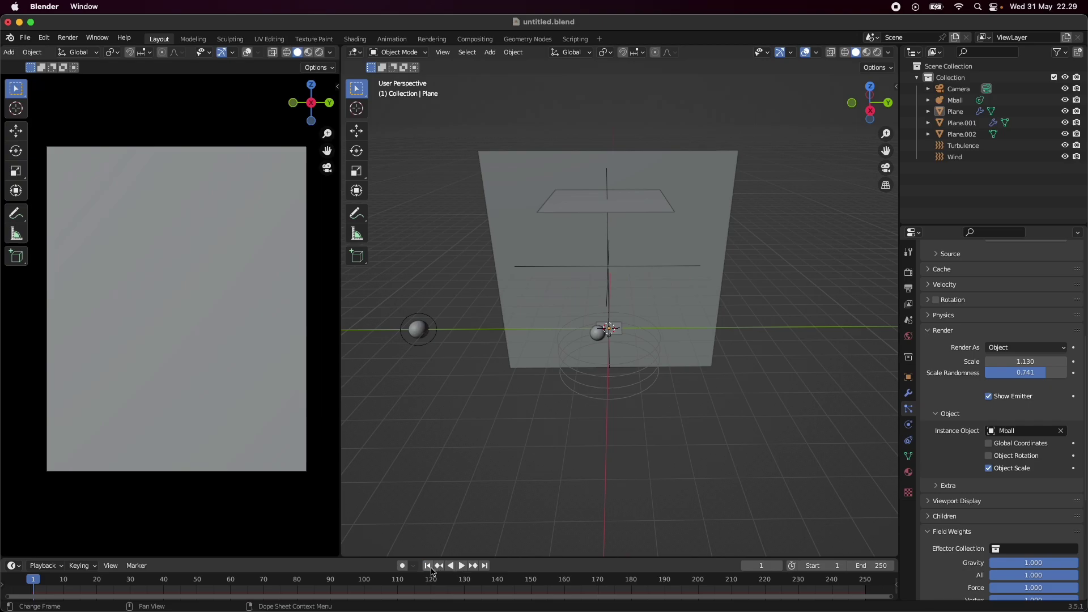
# Replay the animation, scrub to frame 134 and save the file, collapsing the Render and Field Weights settings
pyautogui.click(462, 569)
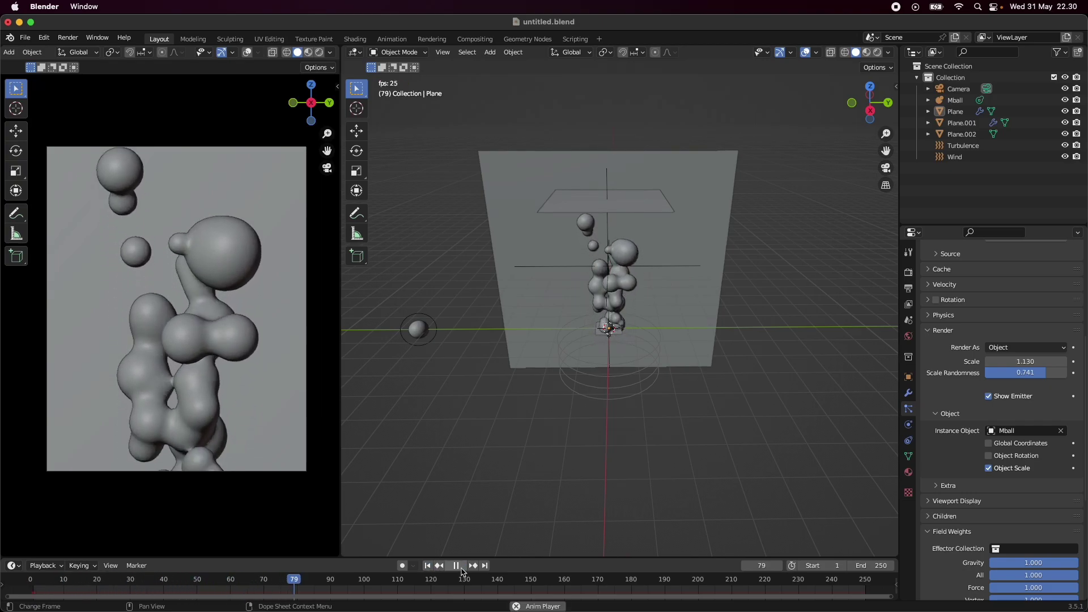
pyautogui.moveTo(450, 578); pyautogui.dragTo(477, 591)
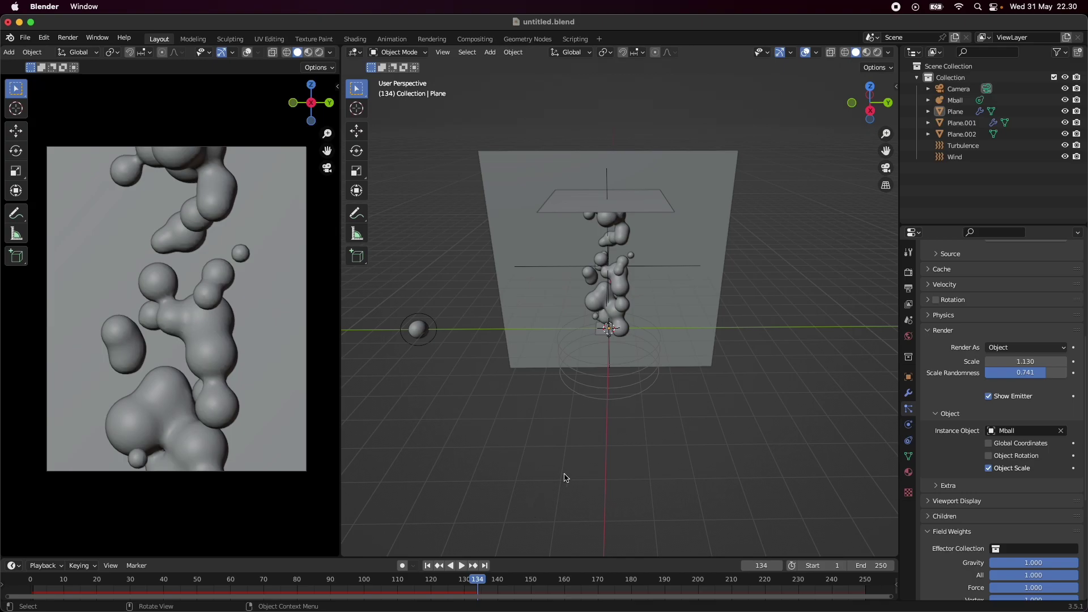
pyautogui.press('super+s')
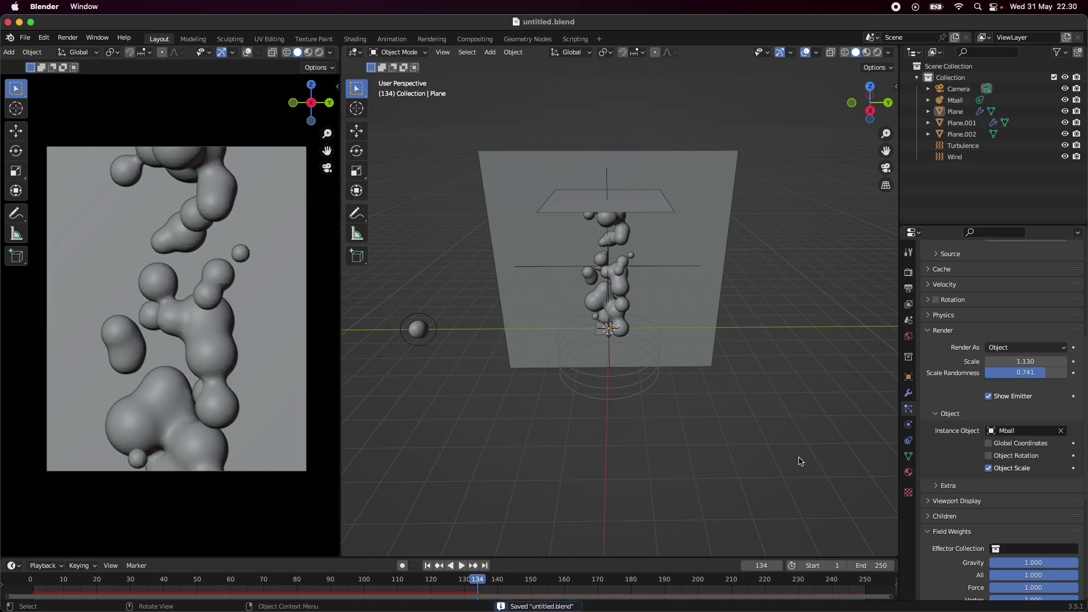
pyautogui.click(938, 330)
pyautogui.click(929, 376)
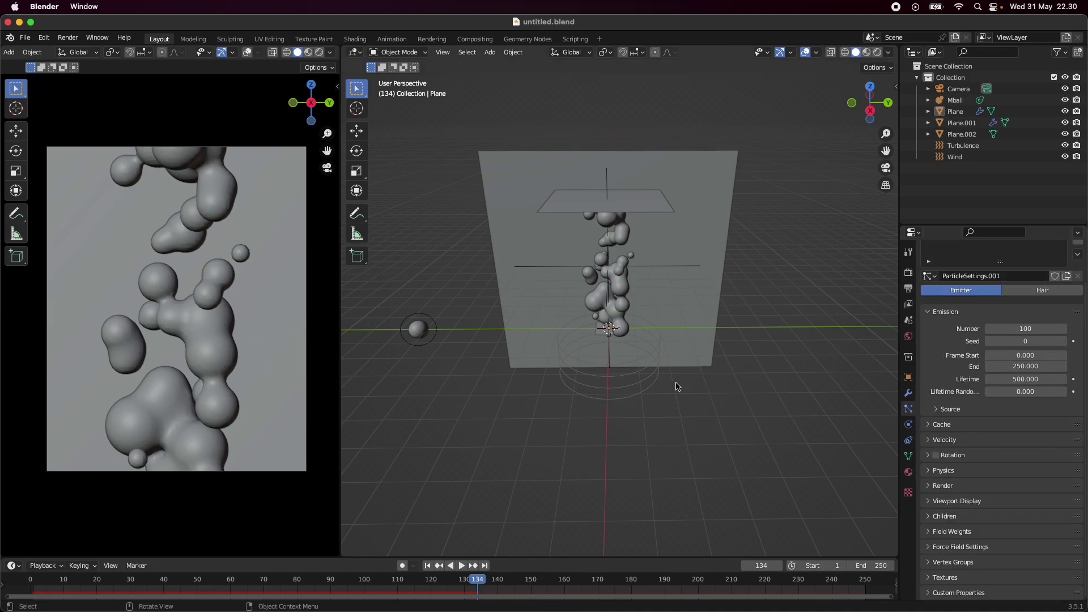
# Set the wind force field's strength to 8 and save the file
pyautogui.moveTo(678, 387); pyautogui.dragTo(651, 400, button='middle')
pyautogui.click(652, 401)
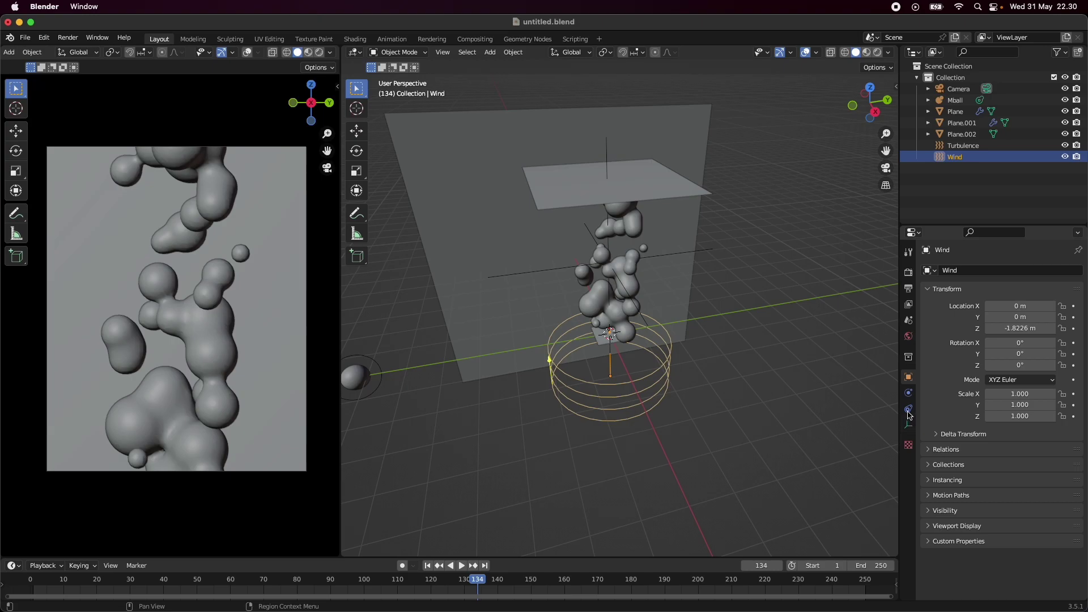
pyautogui.click(909, 393)
pyautogui.doubleClick(1033, 358)
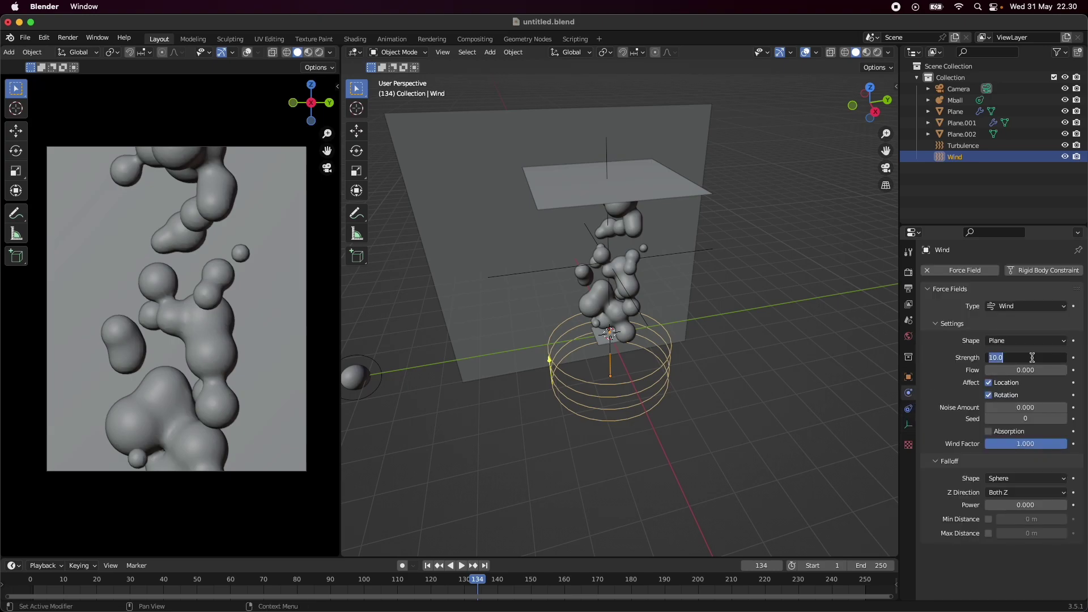
pyautogui.write('8')
pyautogui.press('Return')
pyautogui.hotkey('ctrl', 's')
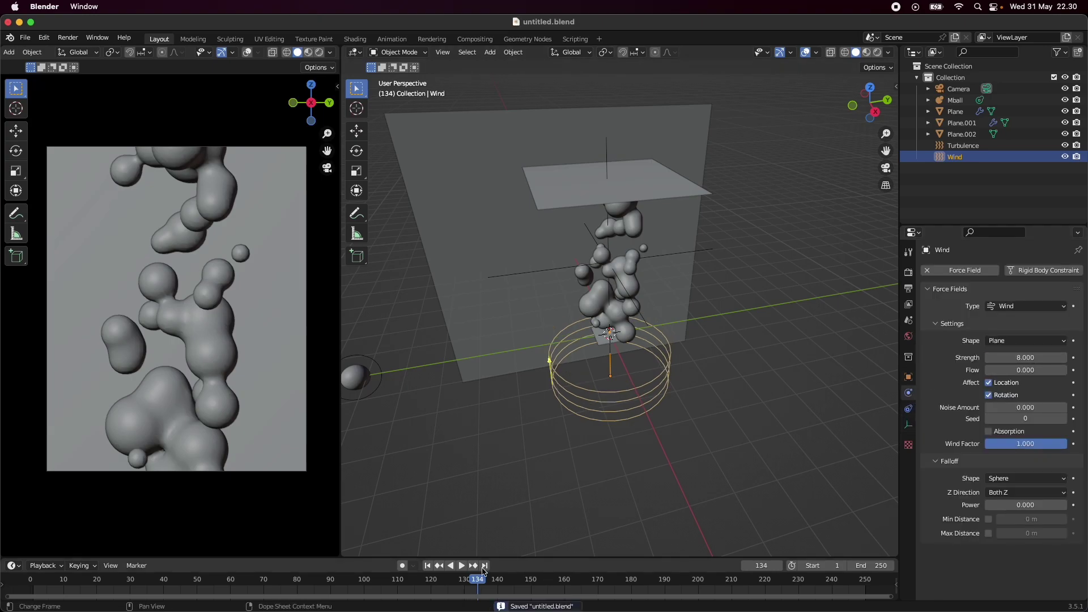
# Play the animation from frame 1 to check the weaker wind's effect, and return to frame 1
pyautogui.hotkey('ctrl', 'a')
pyautogui.click(595, 444)
pyautogui.click(433, 567)
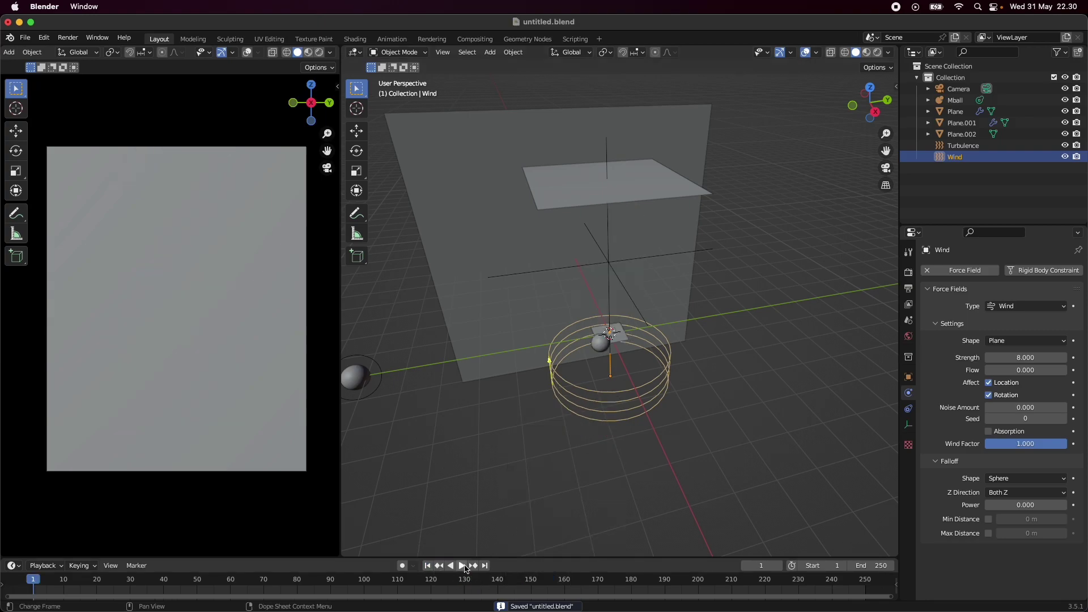
pyautogui.click(462, 567)
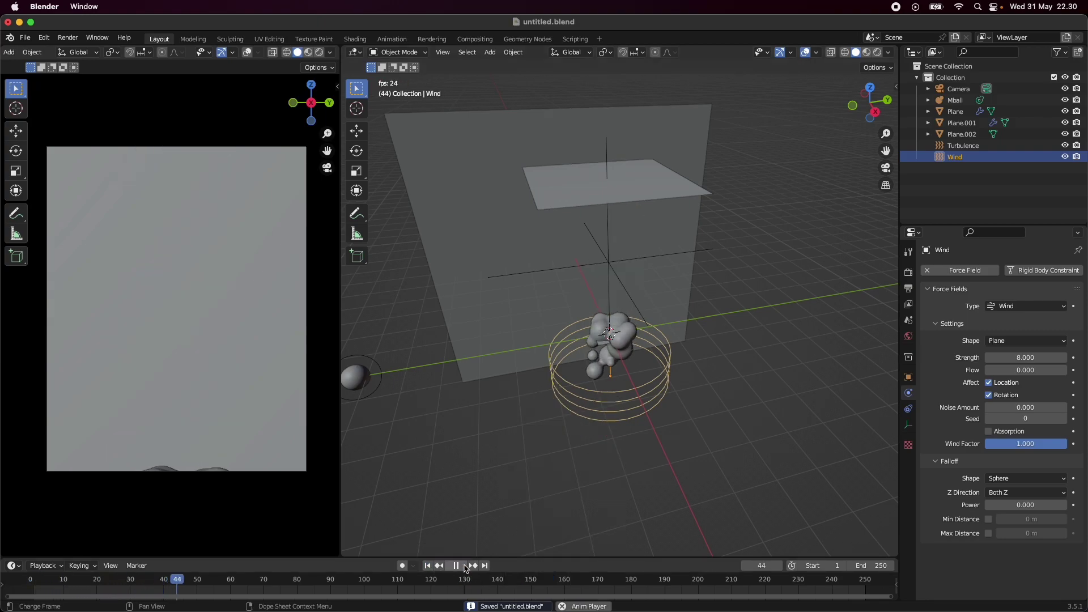
pyautogui.click(460, 566)
pyautogui.click(427, 566)
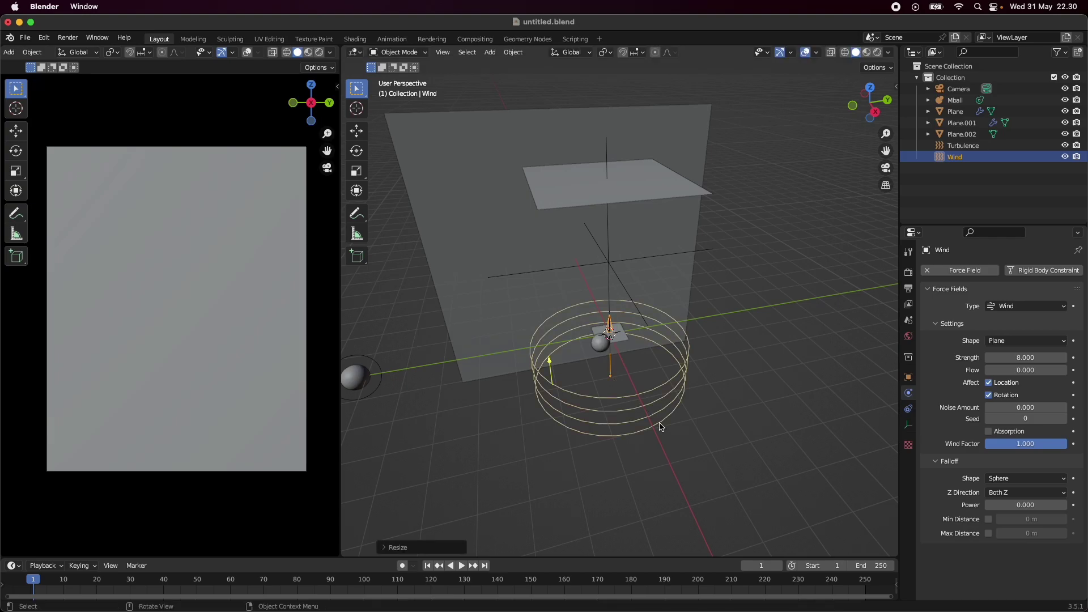
# Scale up the wind force field slightly and play the animation briefly to check the blobs
pyautogui.hotkey('ctrl', 'a')
pyautogui.click(644, 423)
pyautogui.click(463, 567)
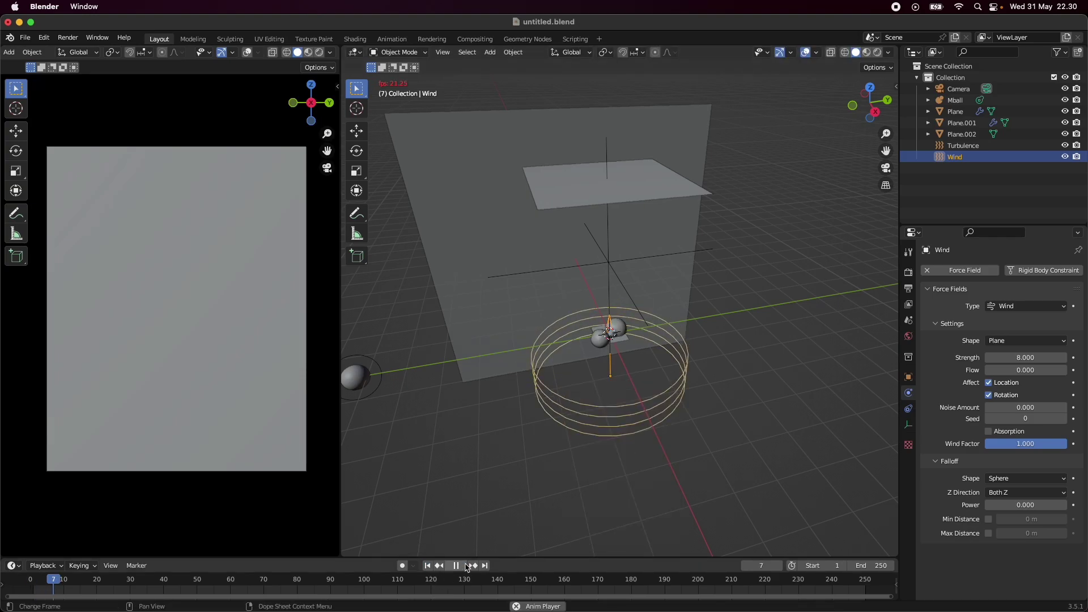
pyautogui.click(462, 567)
# Set the wind force field's strength to 9, save the file and replay the animation from frame 1
pyautogui.click(1006, 358)
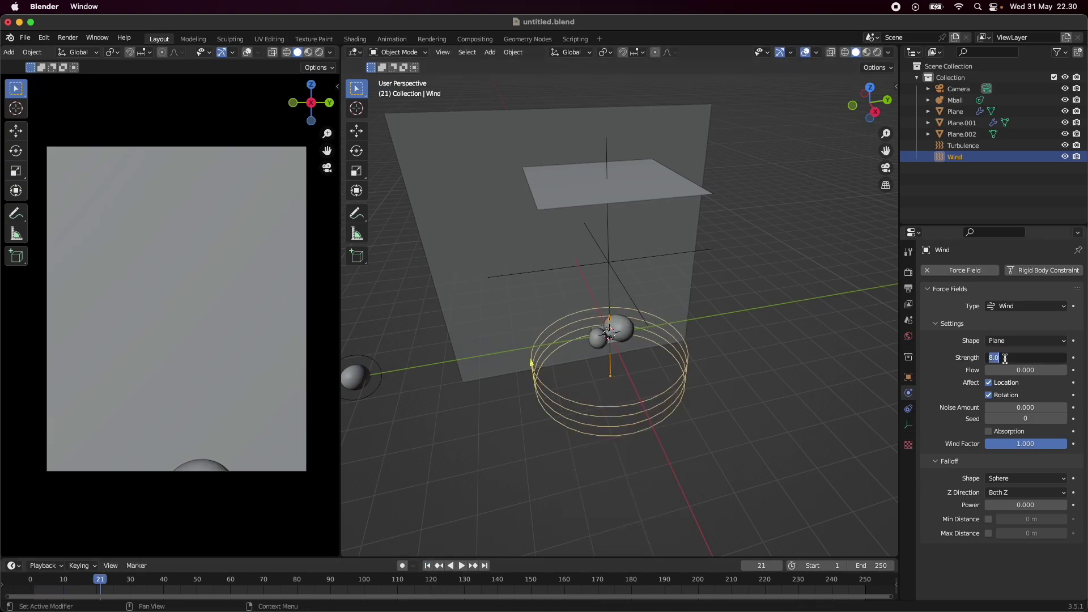
pyautogui.write('9')
pyautogui.press('Return')
pyautogui.hotkey('ctrl', 's')
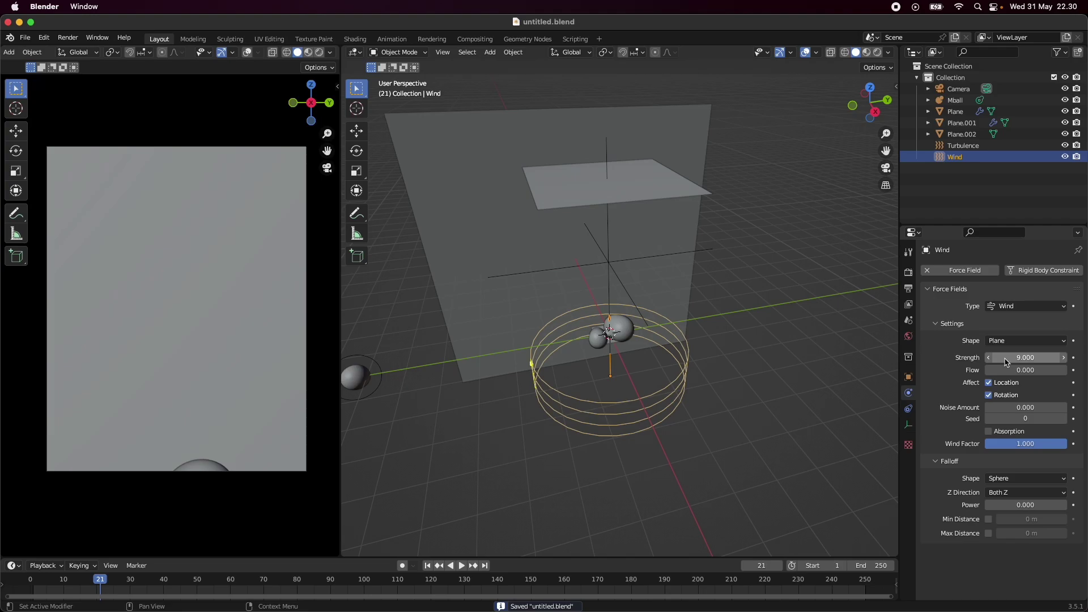
pyautogui.hotkey('ctrl', 'a')
pyautogui.click(608, 443)
pyautogui.click(426, 566)
pyautogui.click(462, 566)
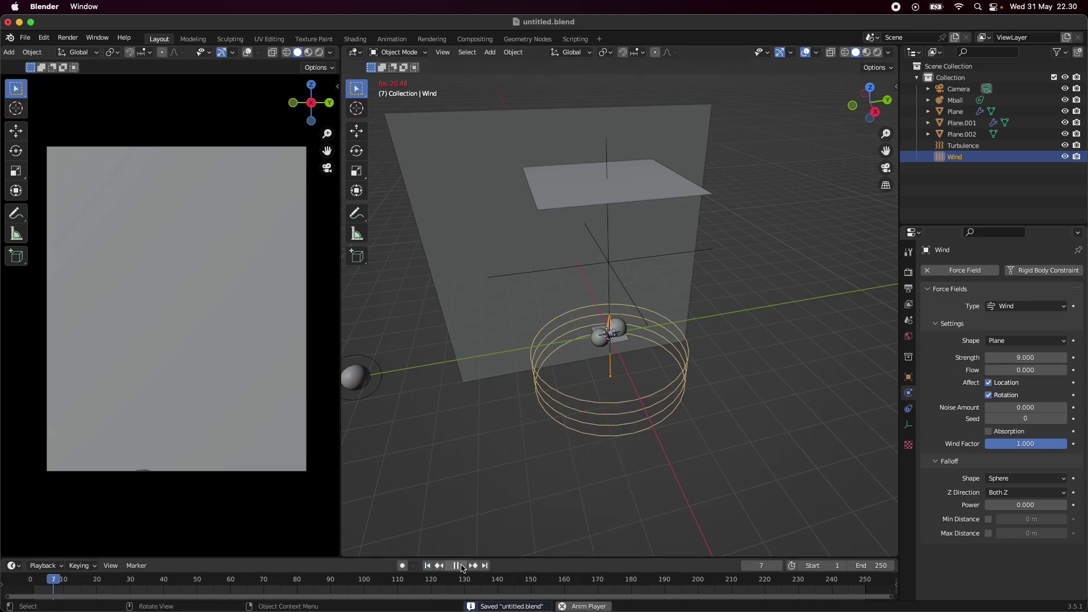
pyautogui.click(458, 566)
pyautogui.click(427, 566)
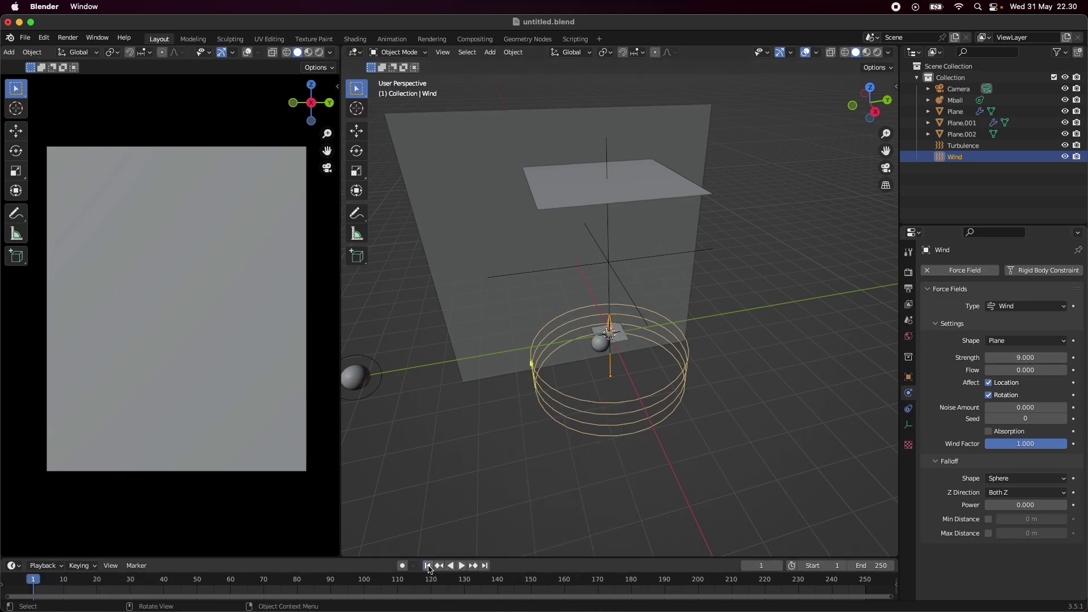
# Set the wind force field's strength to 10 and save the file
pyautogui.click(1031, 359)
pyautogui.write('10')
pyautogui.press('Return')
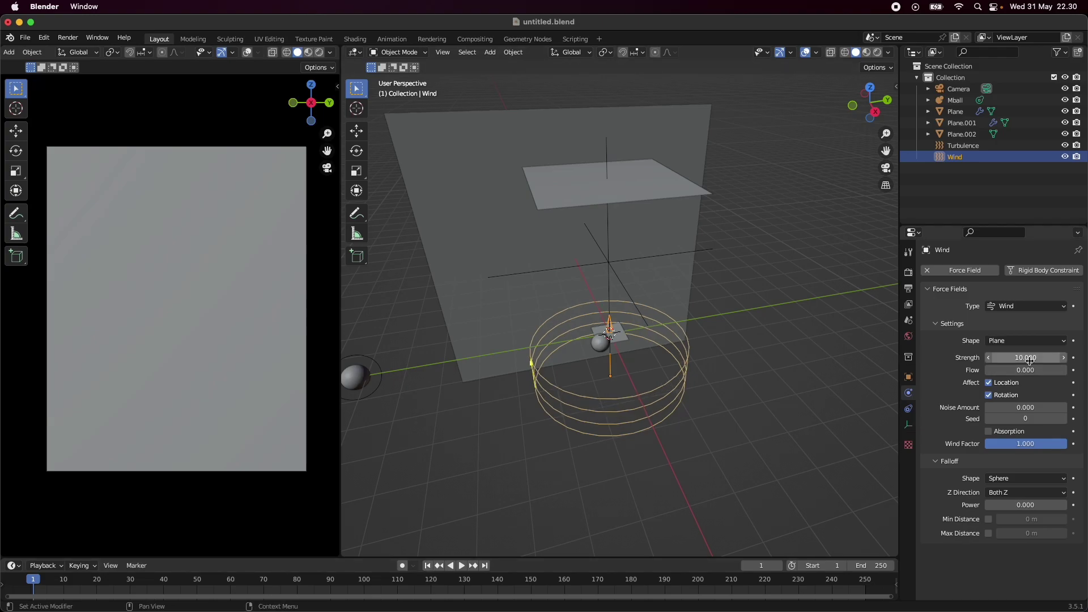
pyautogui.press('super+s')
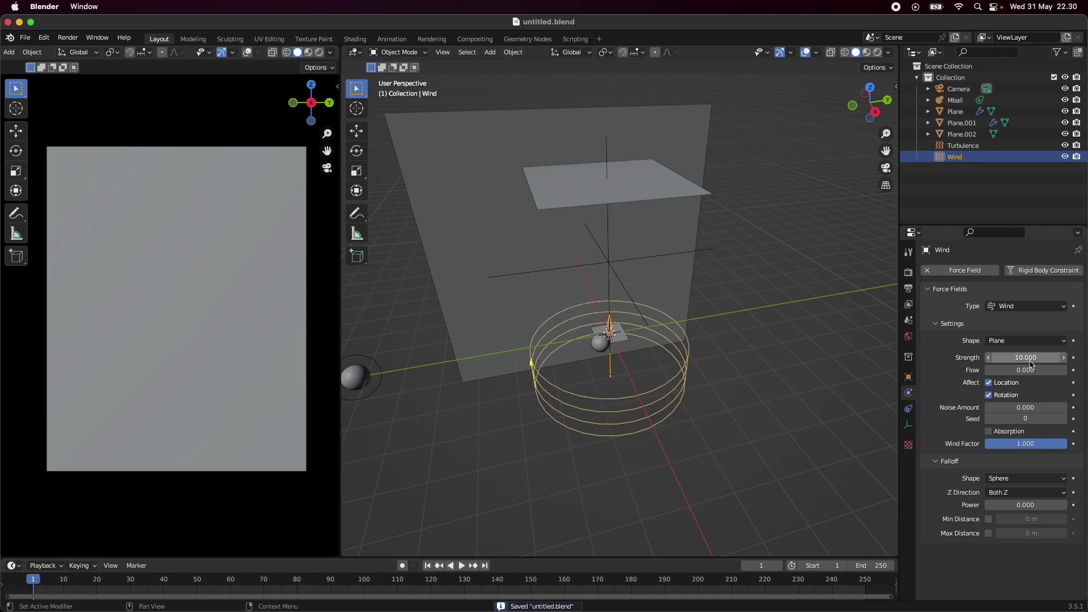
# Replay the animation to check the blobs' rise, stop at frame 134 and save the file
pyautogui.click(461, 566)
pyautogui.moveTo(636, 470); pyautogui.dragTo(568, 423, button='middle')
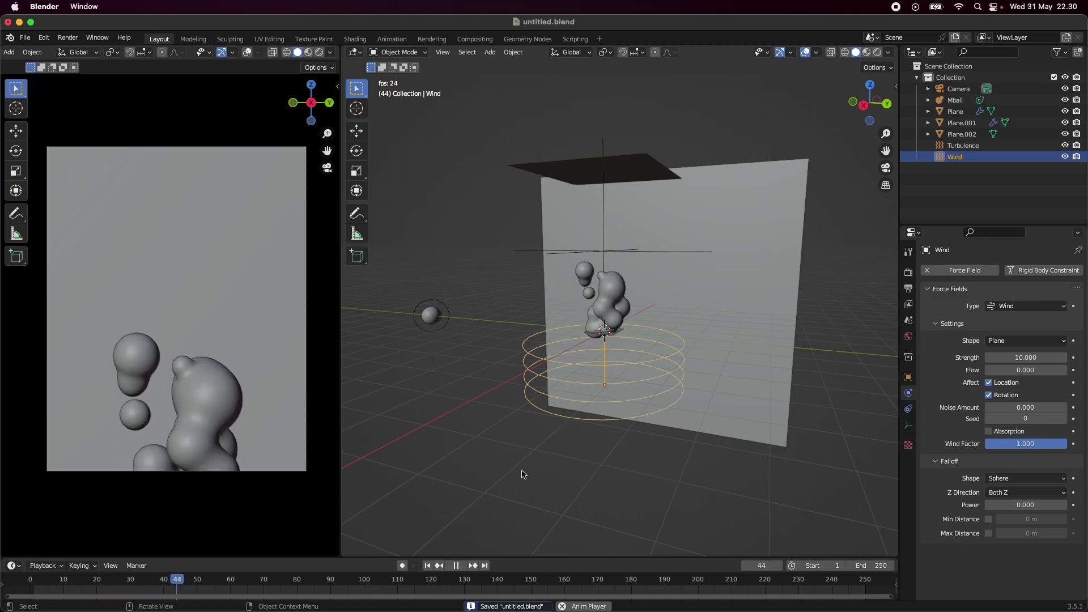
pyautogui.click(457, 582)
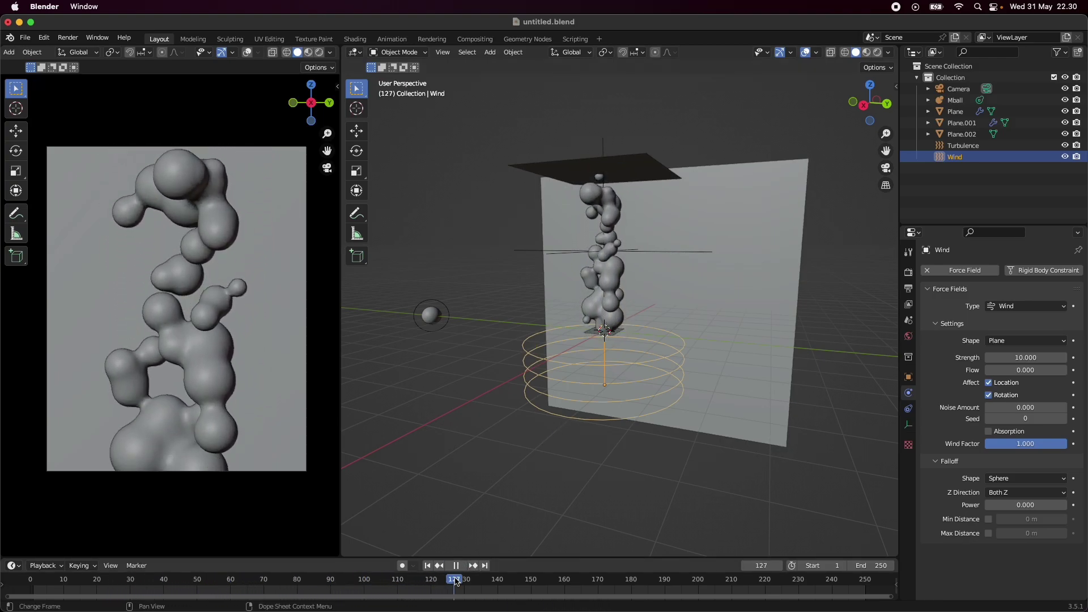
pyautogui.click(457, 565)
pyautogui.click(513, 511)
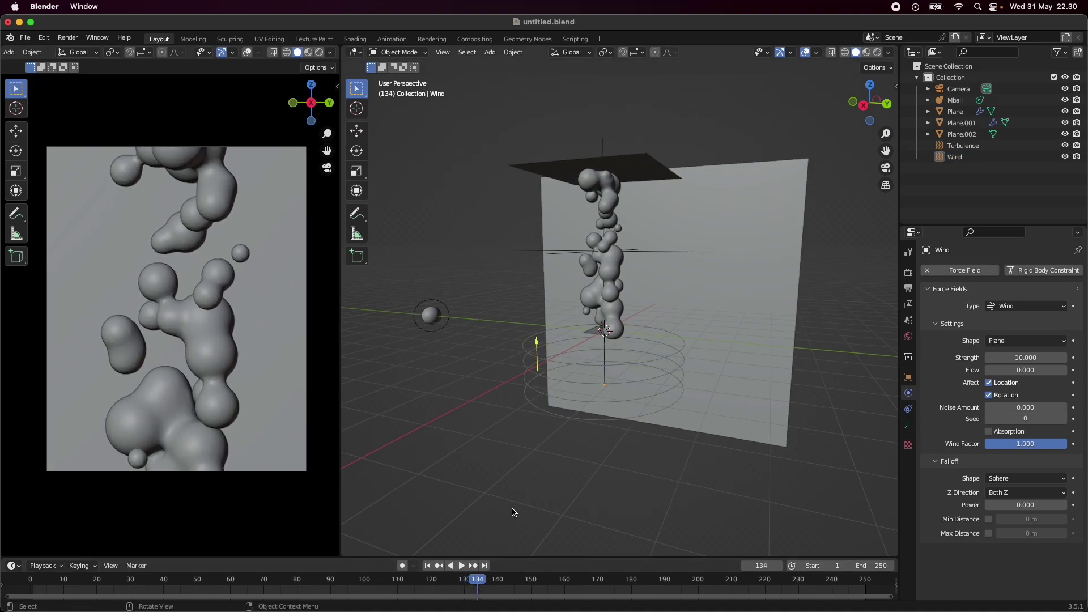
pyautogui.moveTo(512, 512)
pyautogui.mouseDown(button='middle')
pyautogui.moveTo(588, 518)
pyautogui.moveTo(514, 527)
pyautogui.mouseUp(button='middle')
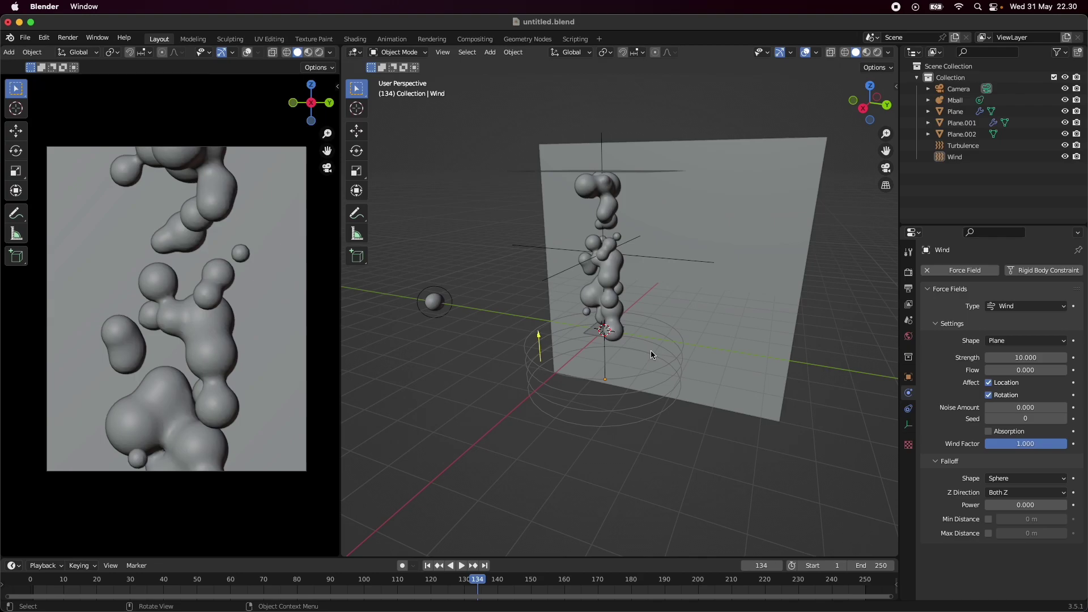
pyautogui.press('super+s')
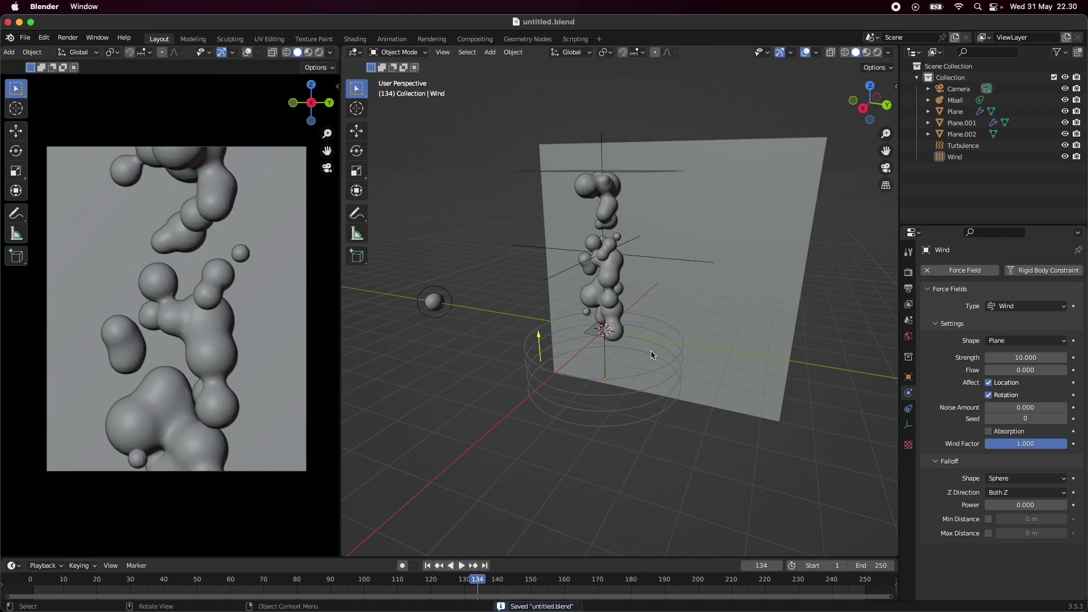
pyautogui.moveTo(652, 355); pyautogui.dragTo(573, 415, button='middle')
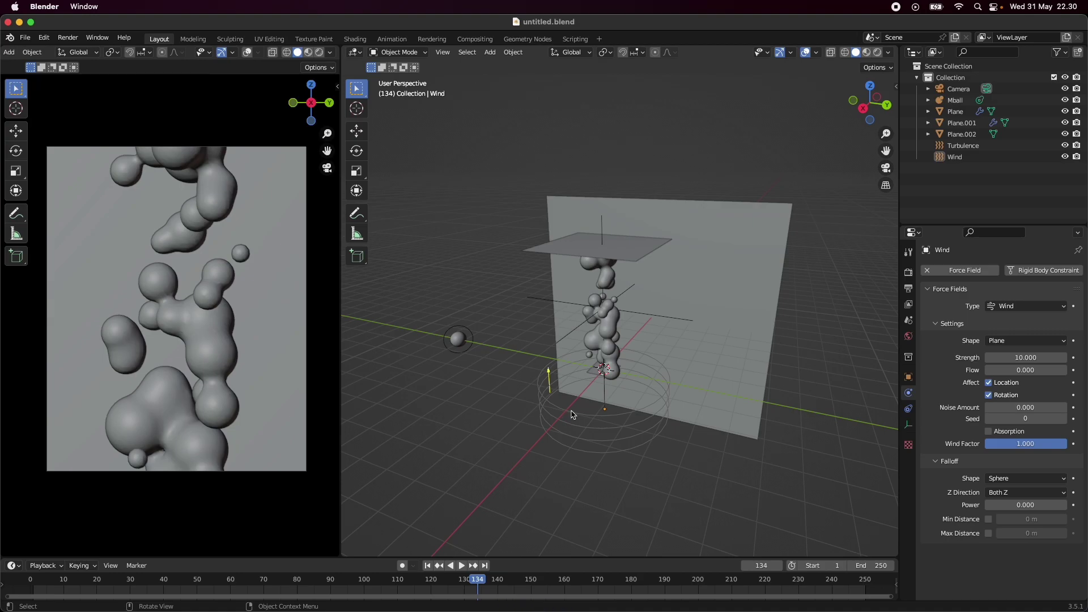
# Switch the 3D viewport area to the Shader Editor, create a new material for the metaball blobs and save the file
pyautogui.moveTo(579, 418); pyautogui.dragTo(427, 309, button='middle')
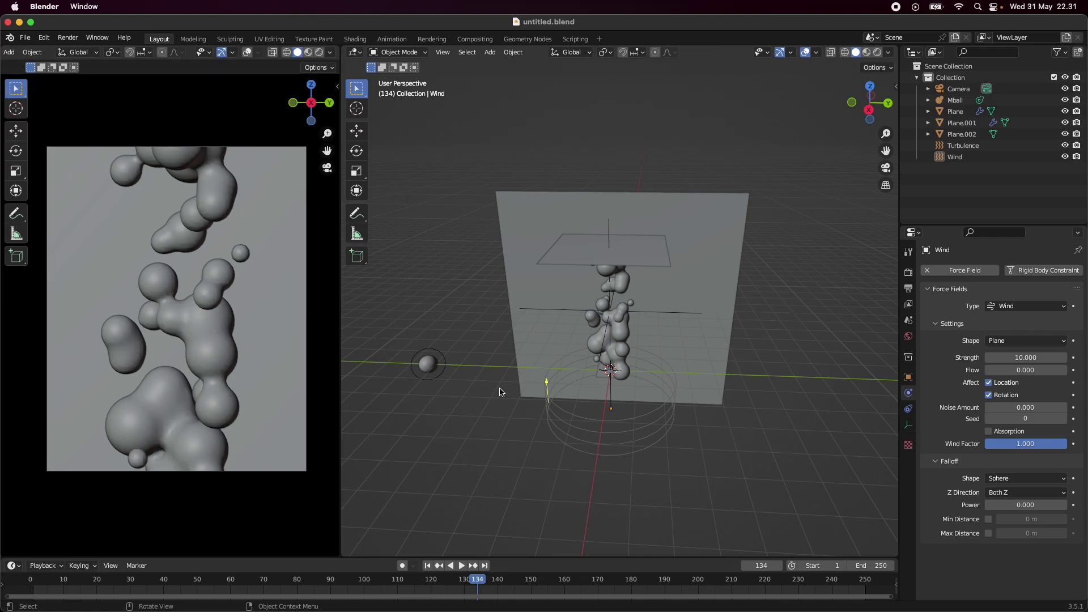
pyautogui.click(355, 52)
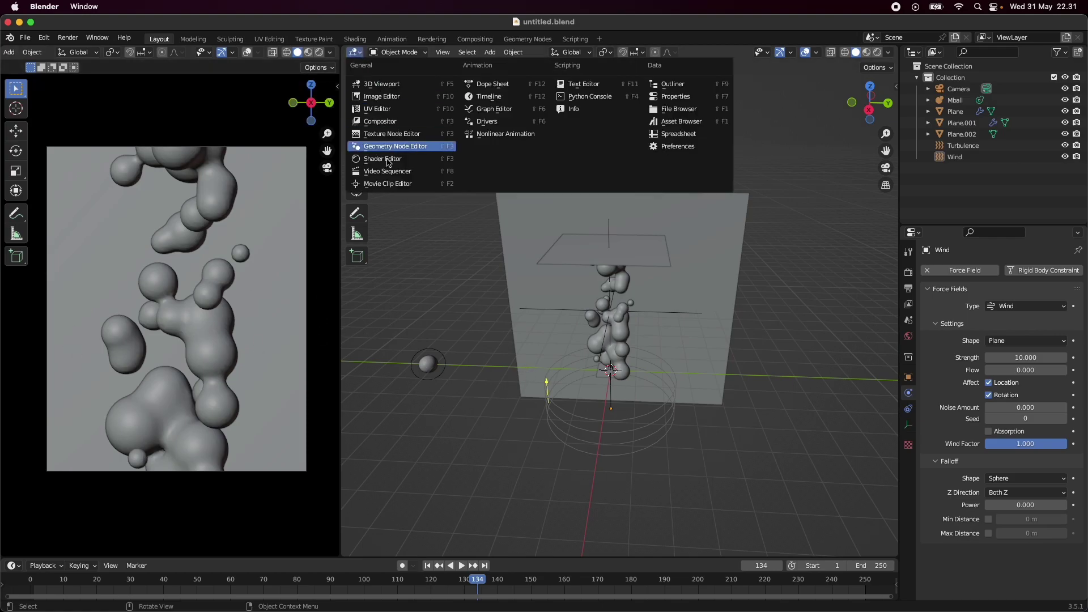
pyautogui.click(395, 162)
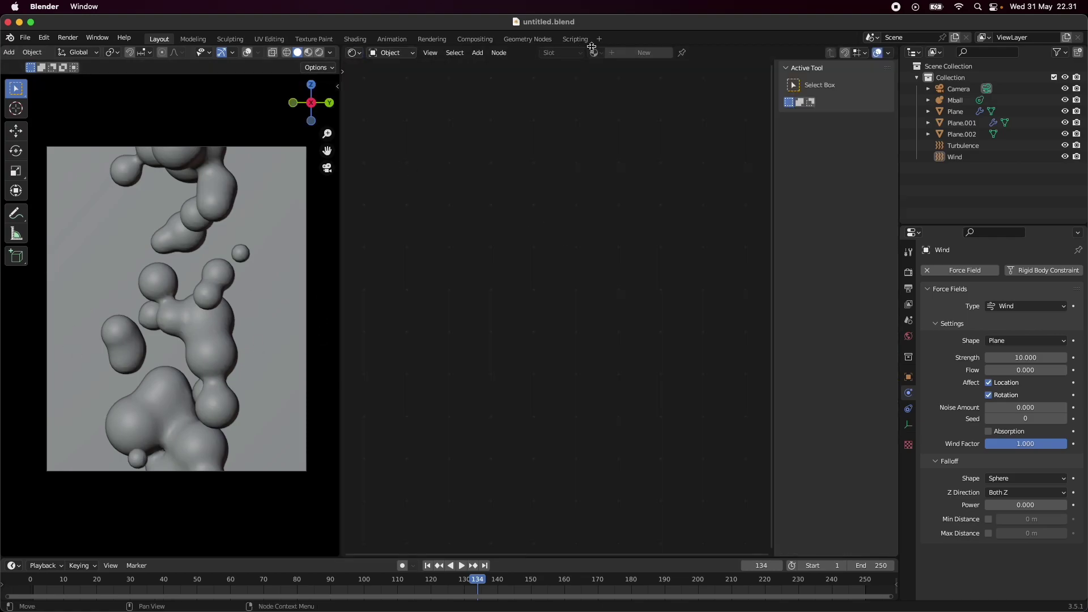
pyautogui.press('n')
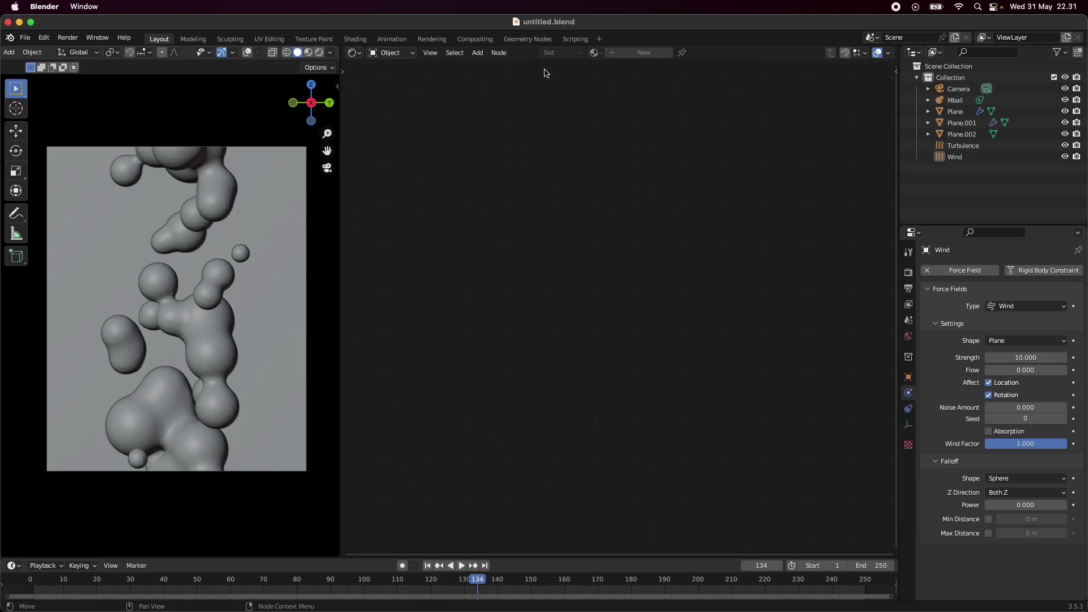
pyautogui.click(204, 309)
pyautogui.click(640, 52)
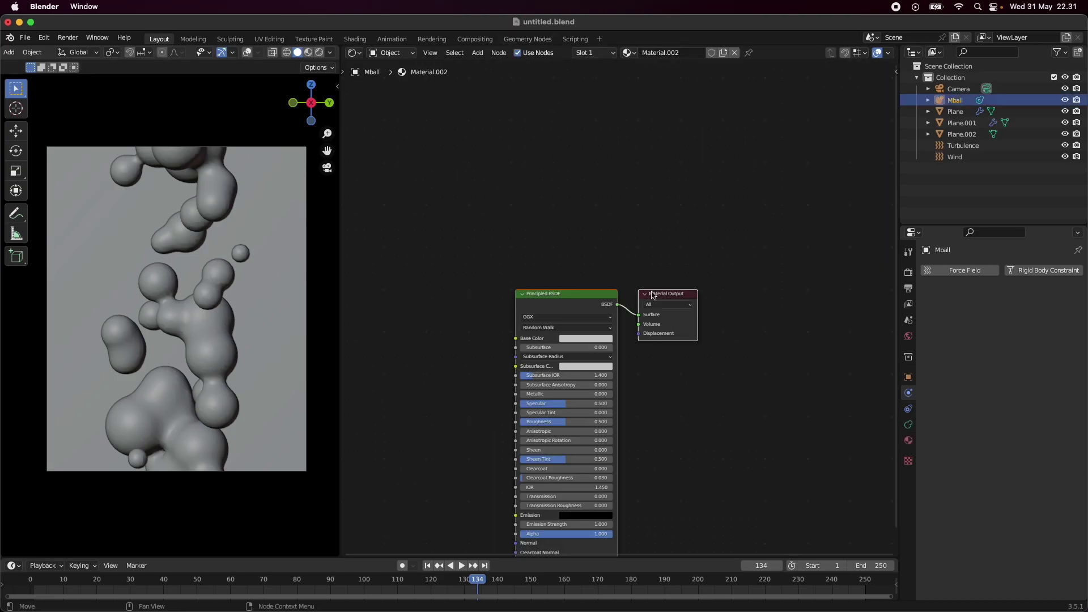
pyautogui.press('Home')
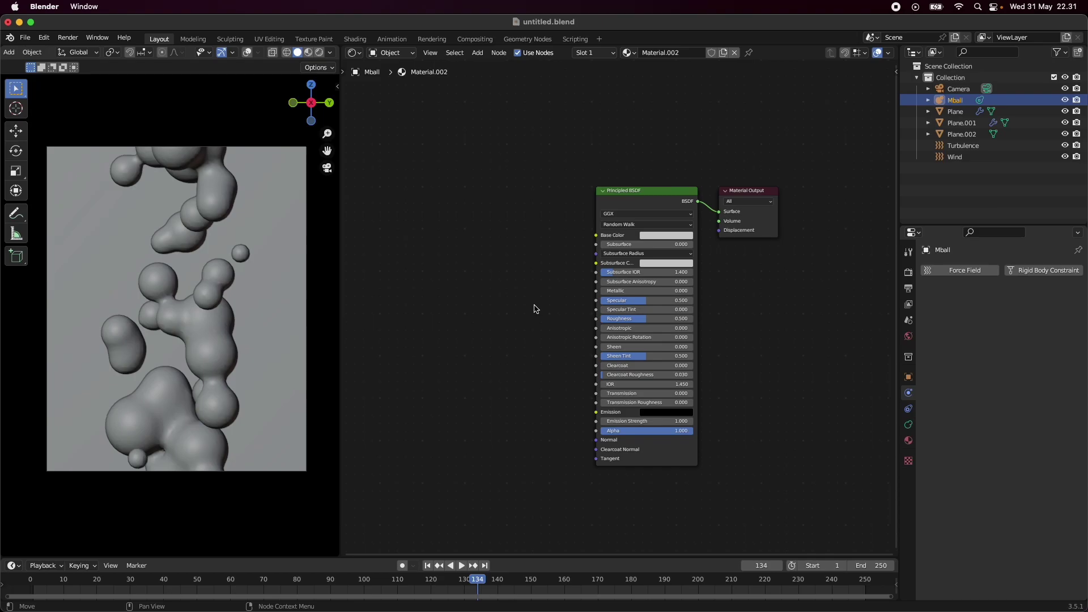
pyautogui.press('super+s')
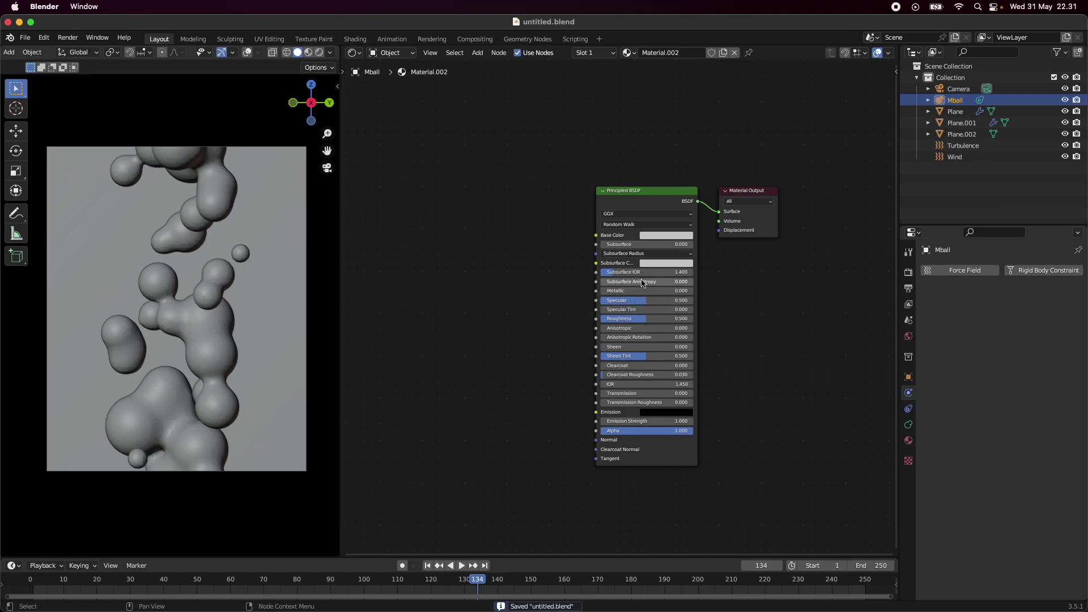
# Preview the camera view with materials, set the blob material's Metallic to 1 and Roughness to 0.332, and save the file
pyautogui.click(308, 52)
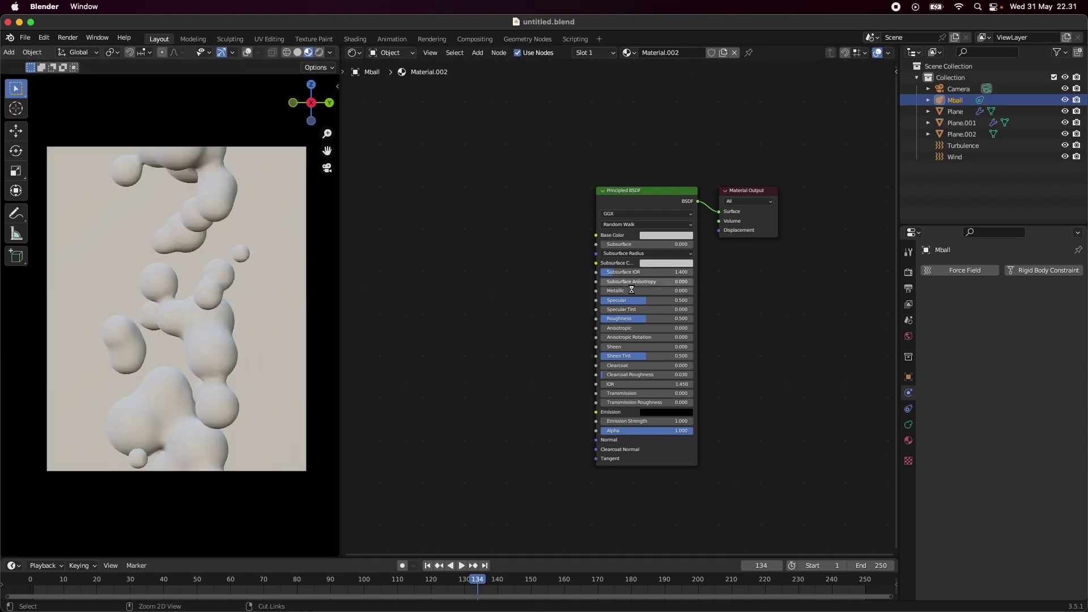
pyautogui.moveTo(630, 290)
pyautogui.mouseDown()
pyautogui.moveTo(646, 290)
pyautogui.moveTo(636, 294)
pyautogui.mouseUp()
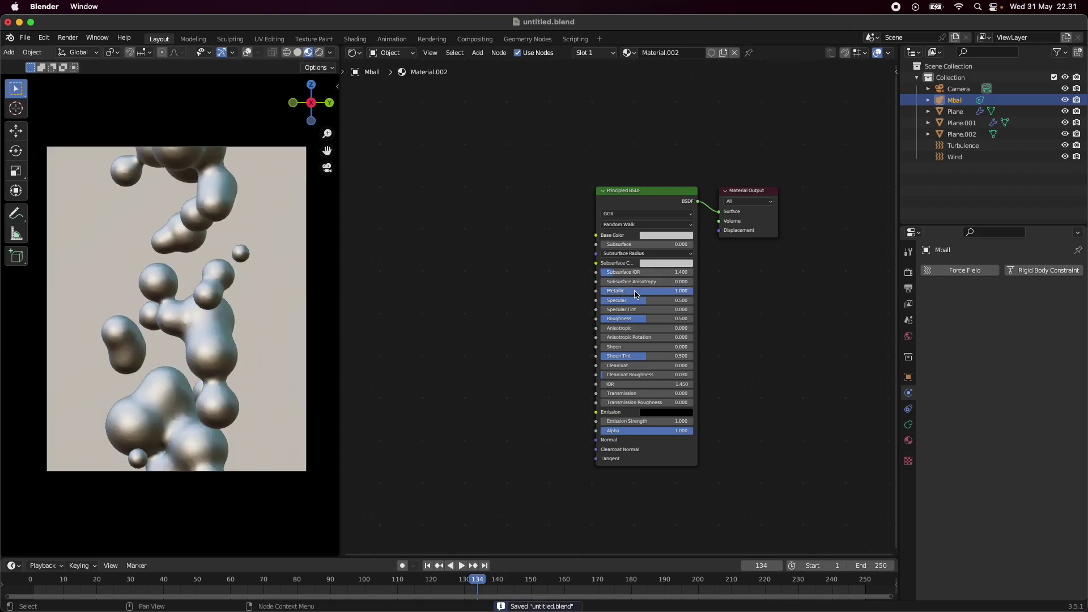
pyautogui.click(650, 236)
pyautogui.moveTo(651, 318); pyautogui.dragTo(621, 318)
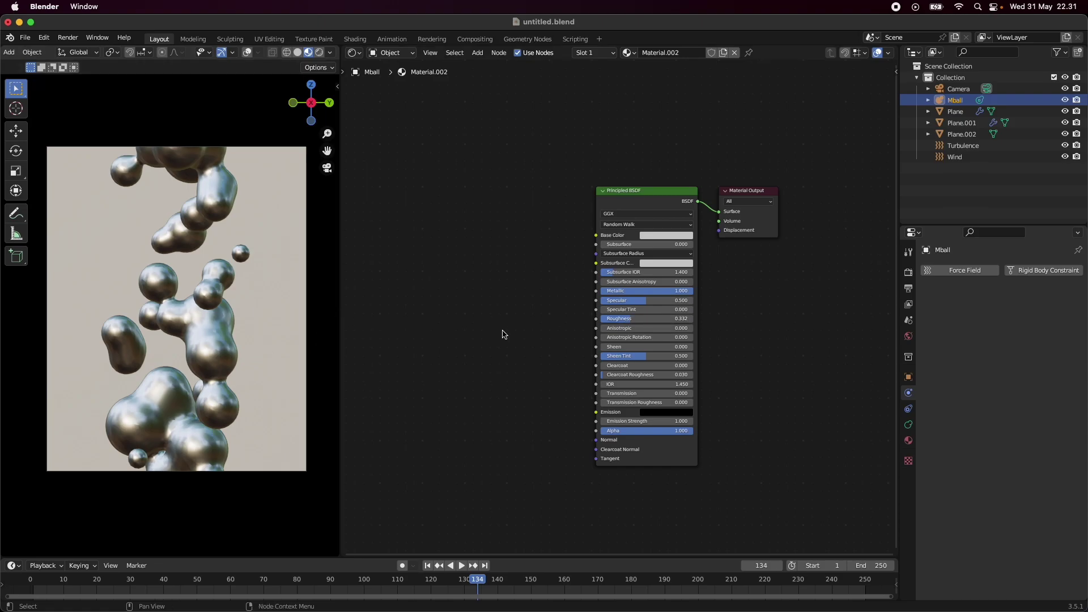
pyautogui.press('cmd+s')
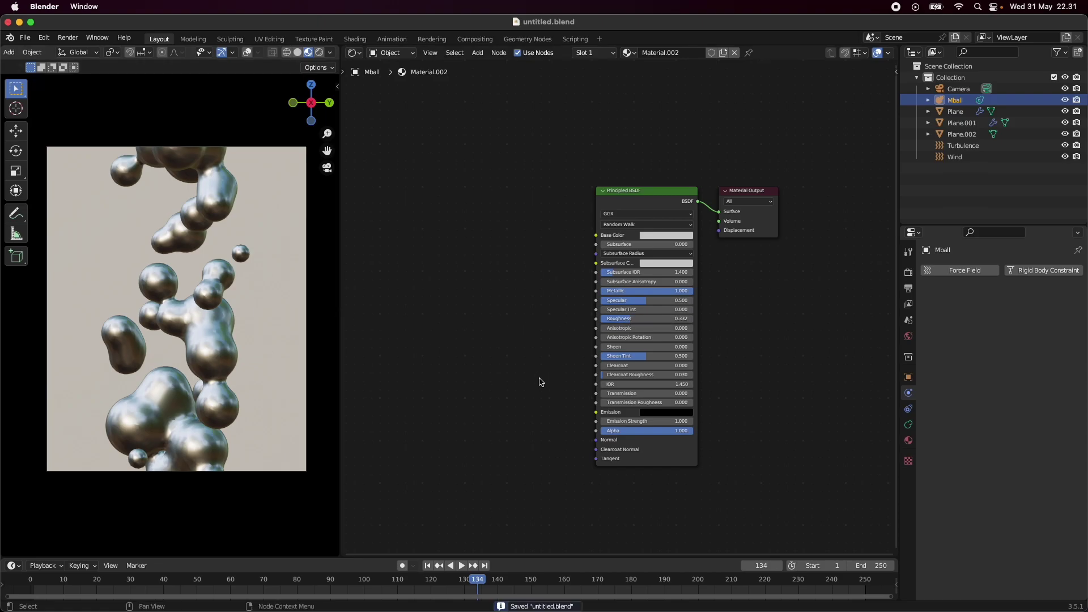
# Add a Bump node feeding the Principled BSDF's Normal input and place it beside the shader
pyautogui.moveTo(541, 382); pyautogui.dragTo(581, 310, button='middle')
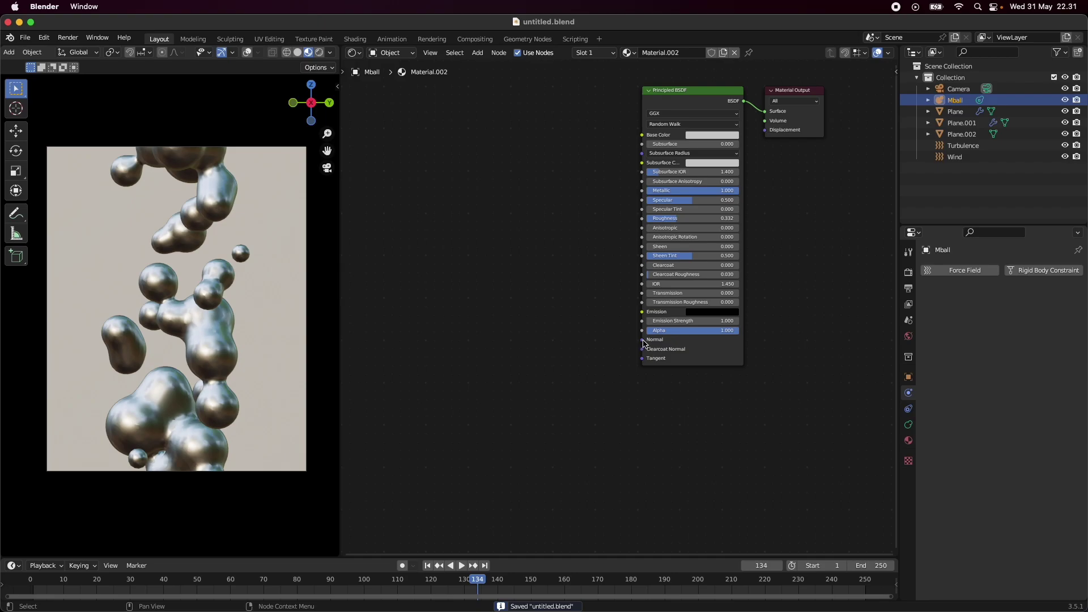
pyautogui.moveTo(643, 341); pyautogui.dragTo(572, 347)
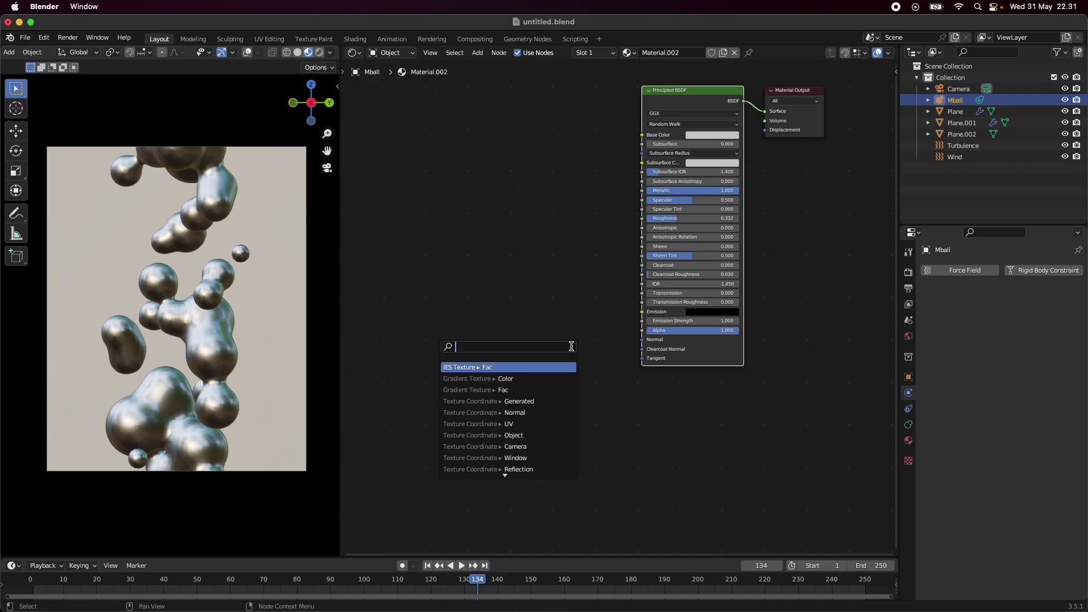
pyautogui.write('bump')
pyautogui.press('Return')
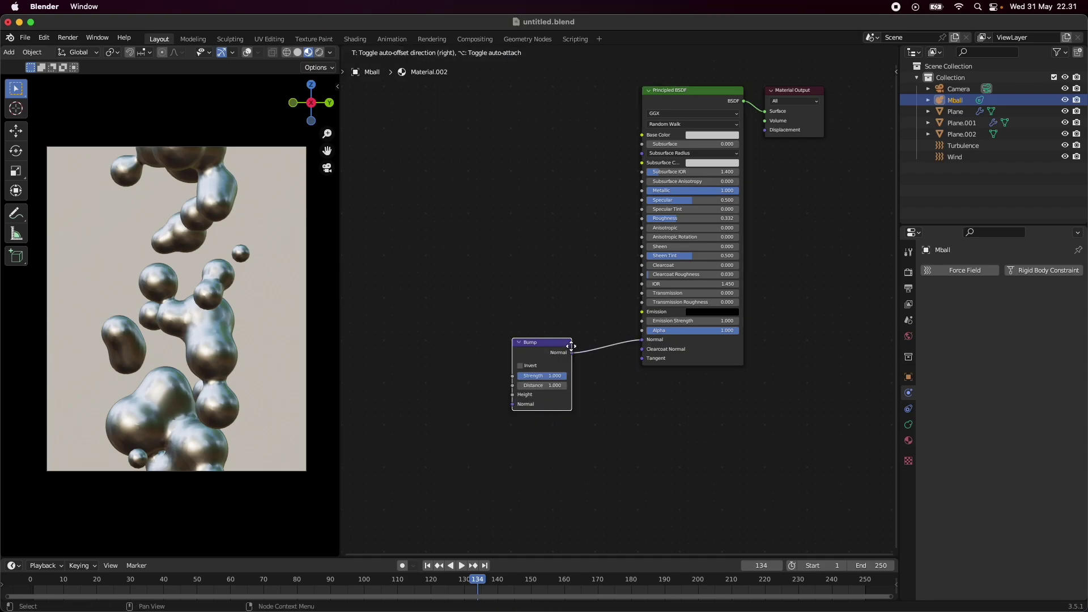
pyautogui.click(619, 347)
# Add a Voronoi Texture node beside the Bump node and connect its Distance output to the Bump's Height
pyautogui.moveTo(561, 389); pyautogui.dragTo(462, 359)
pyautogui.write('voro')
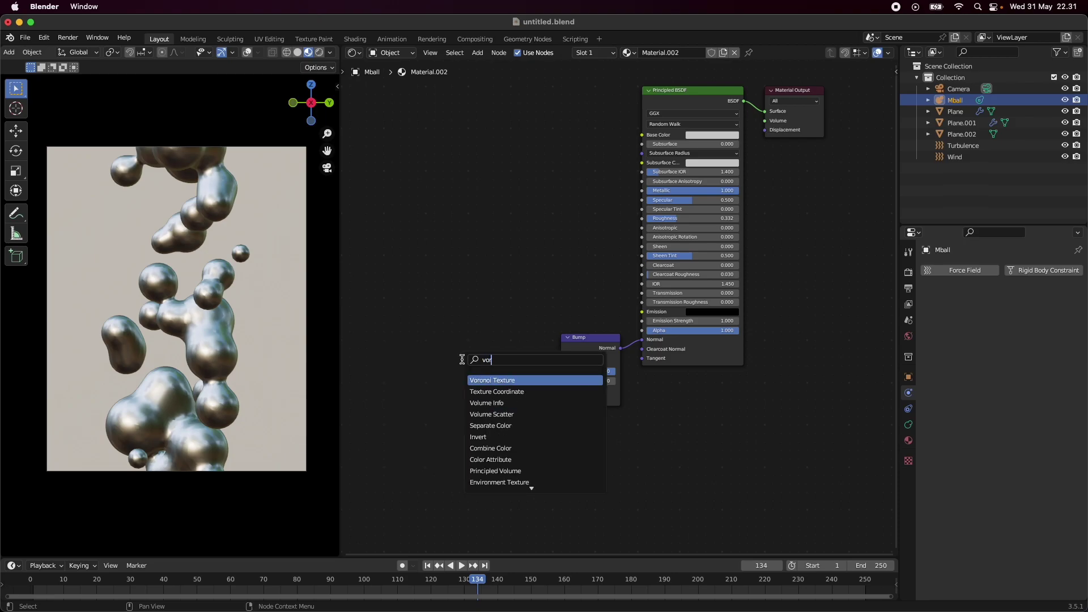
pyautogui.press('Return')
pyautogui.click(469, 324)
pyautogui.scroll(3, 505, 358)
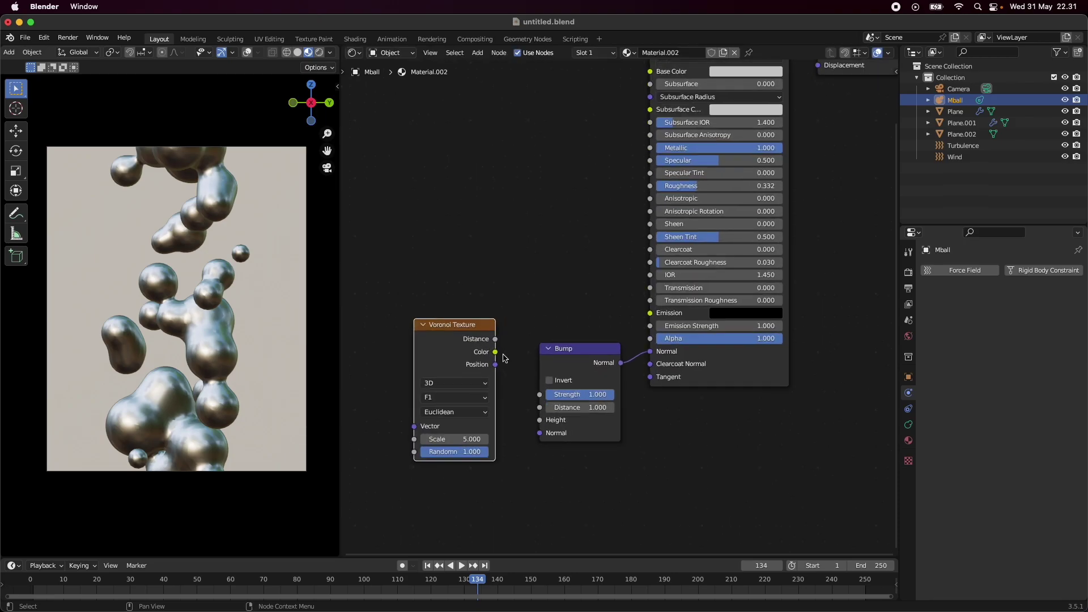
pyautogui.moveTo(495, 342); pyautogui.dragTo(539, 420)
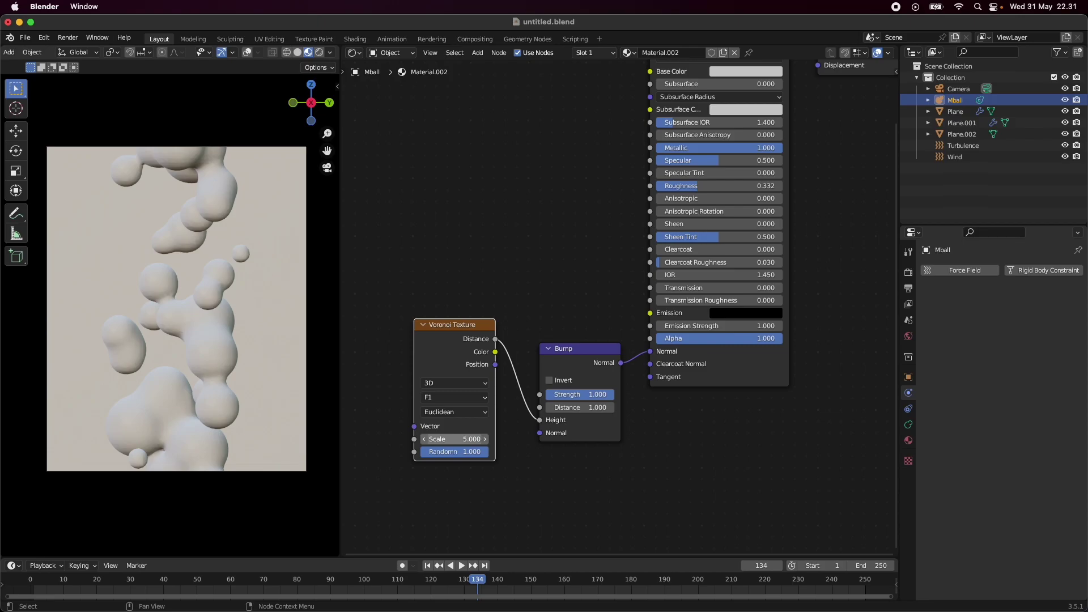
# Set the Voronoi Texture's scale to 30
pyautogui.click(479, 439)
pyautogui.write('30')
pyautogui.press('Return')
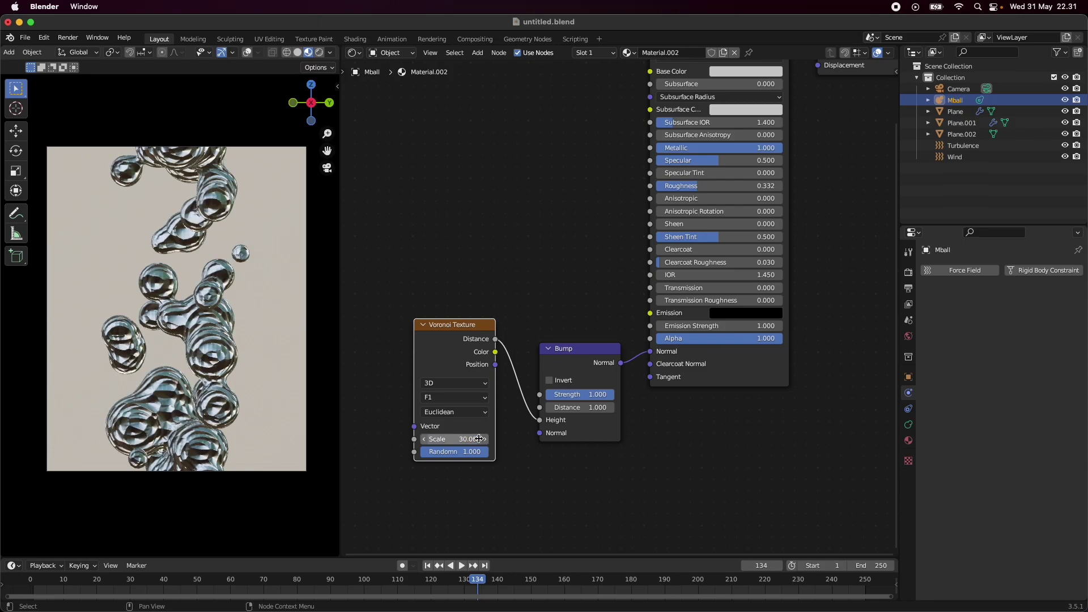
# Try Bump distances of 0.1, 0.05 and 0.005 on the blob material
pyautogui.click(578, 408)
pyautogui.write('0')
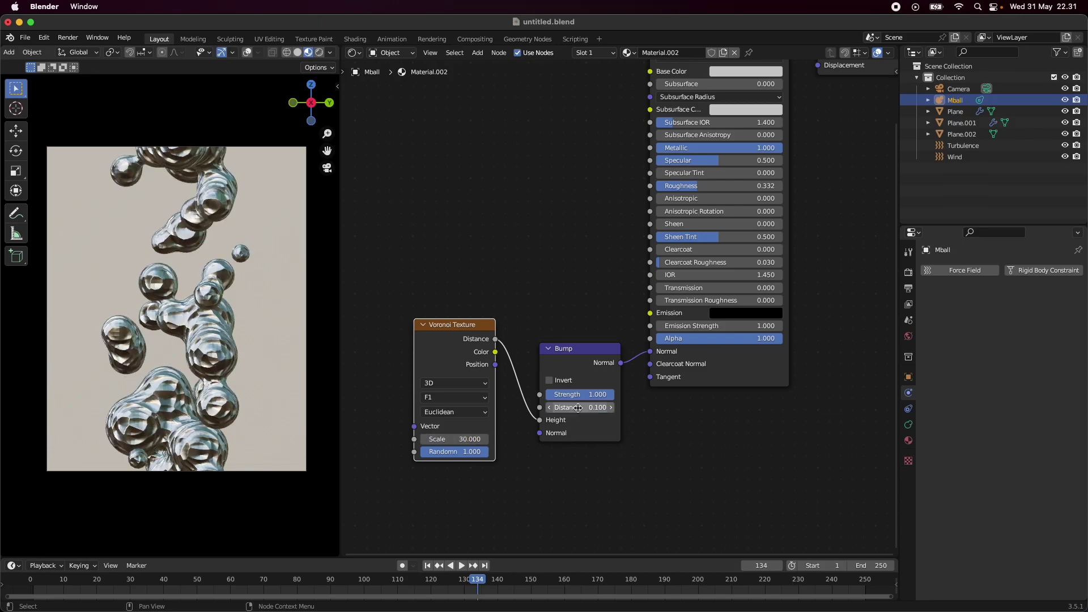
pyautogui.write('.1')
pyautogui.hotkey('ctrl', 'a')
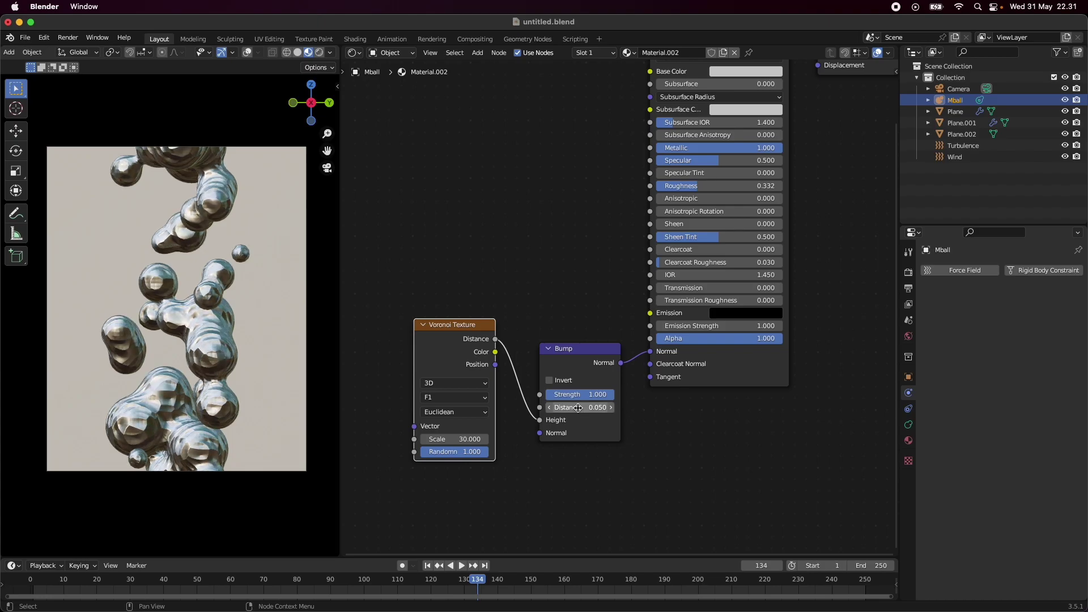
pyautogui.hotkey('ctrl', 'a')
pyautogui.write('0.005')
pyautogui.press('Return')
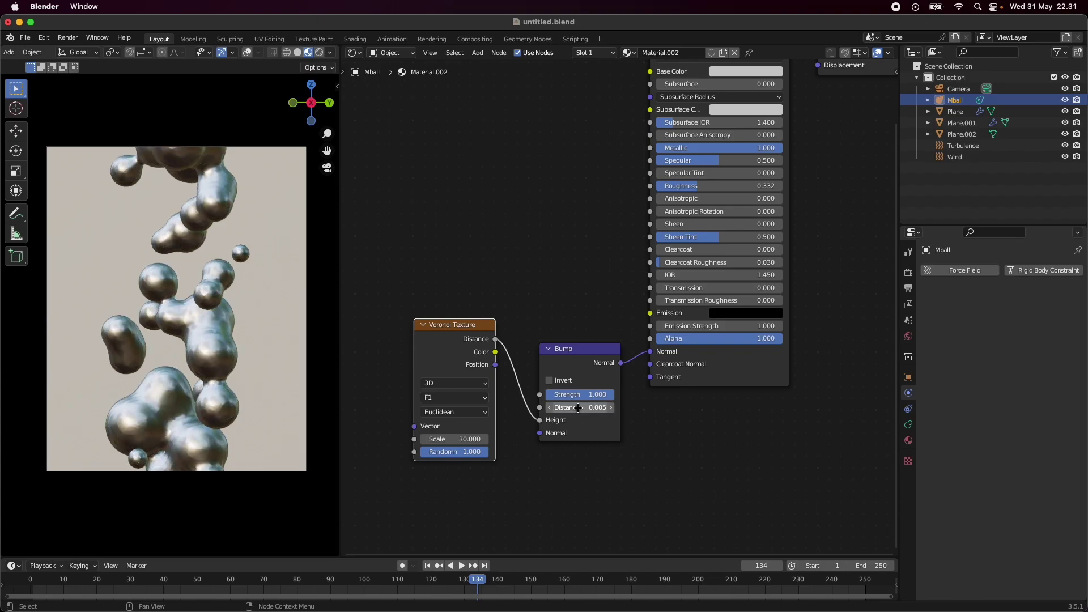
# Set the Bump node's distance to 0.01 and check the blob surface up close
pyautogui.scroll(10, 236, 391)
pyautogui.click(584, 408)
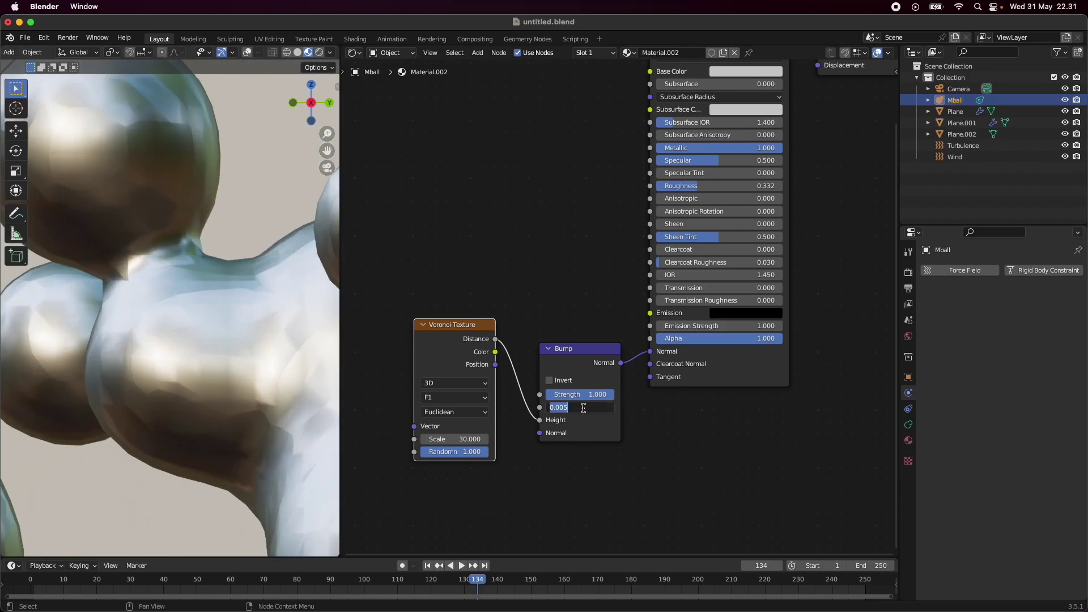
pyautogui.write('0.01')
pyautogui.press('Return')
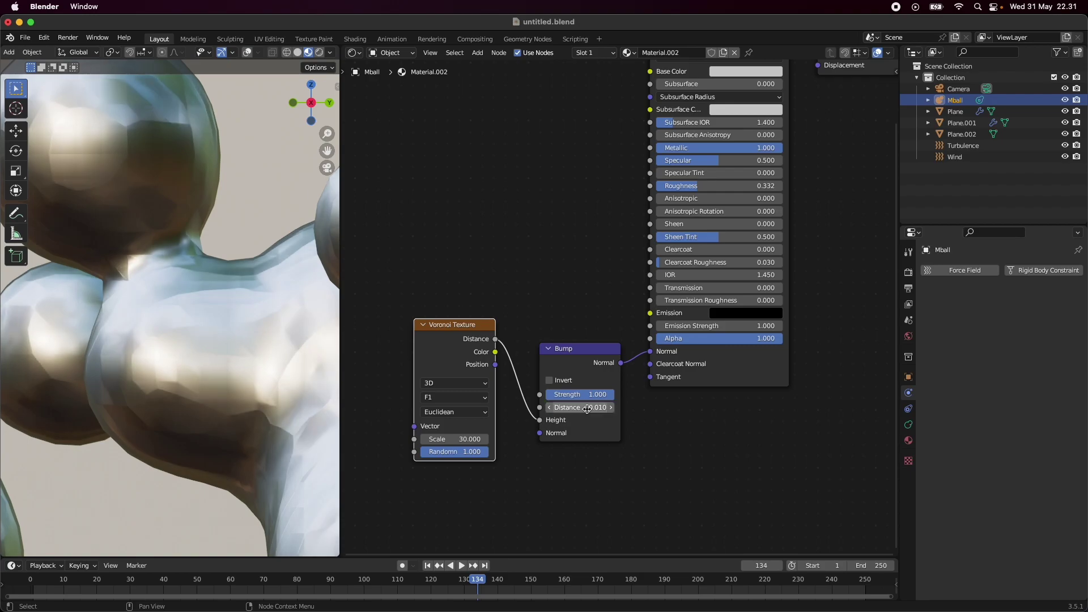
pyautogui.scroll(-4, 235, 392)
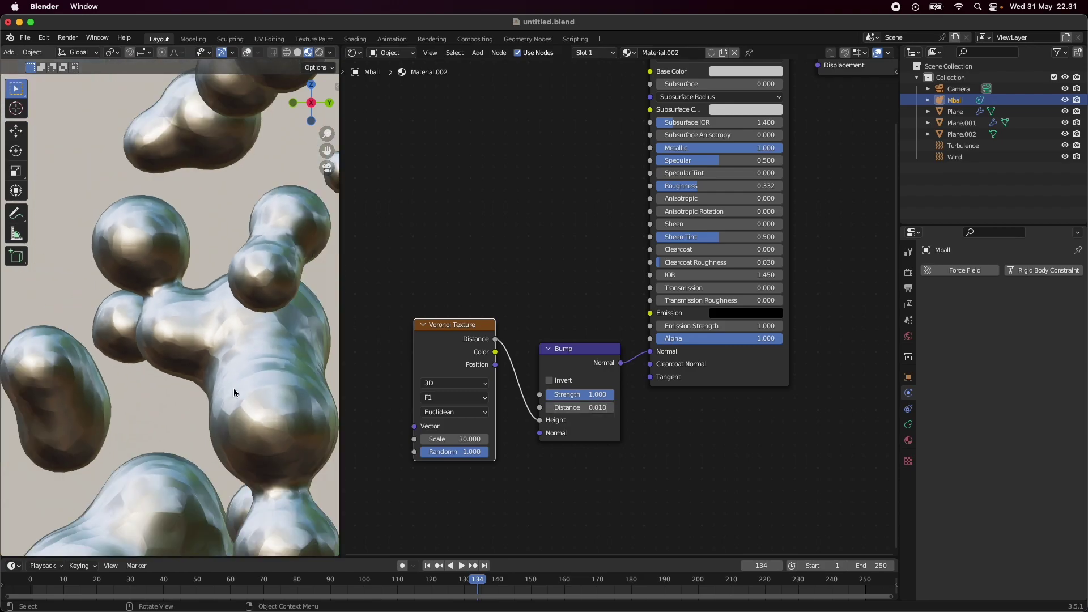
# Set the metaball's viewport resolution to 0.02 m, return to the camera view and save the file
pyautogui.click(909, 425)
pyautogui.click(1027, 306)
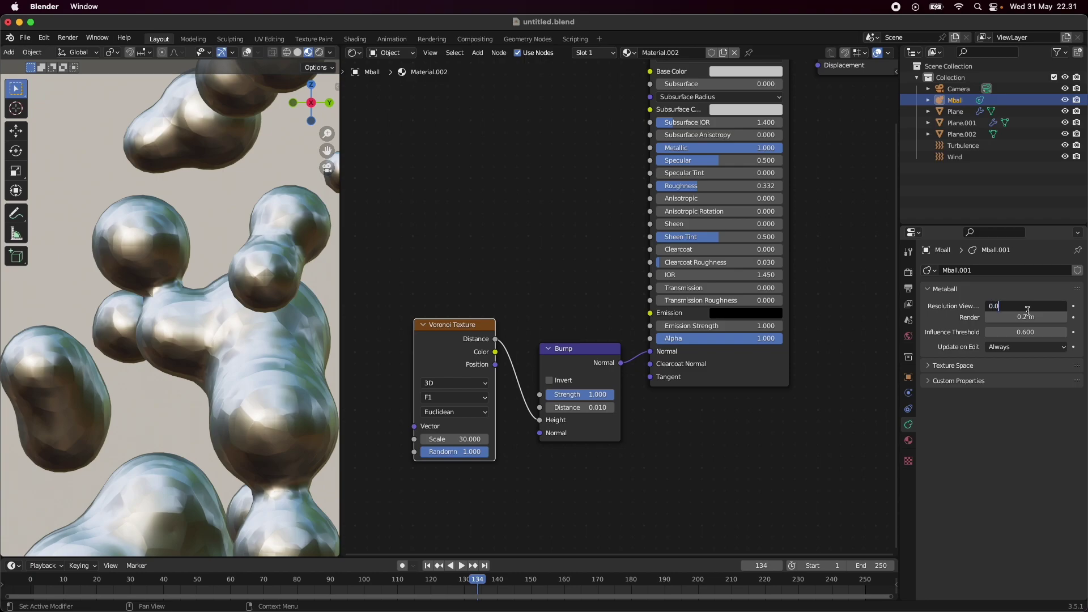
pyautogui.press('Return')
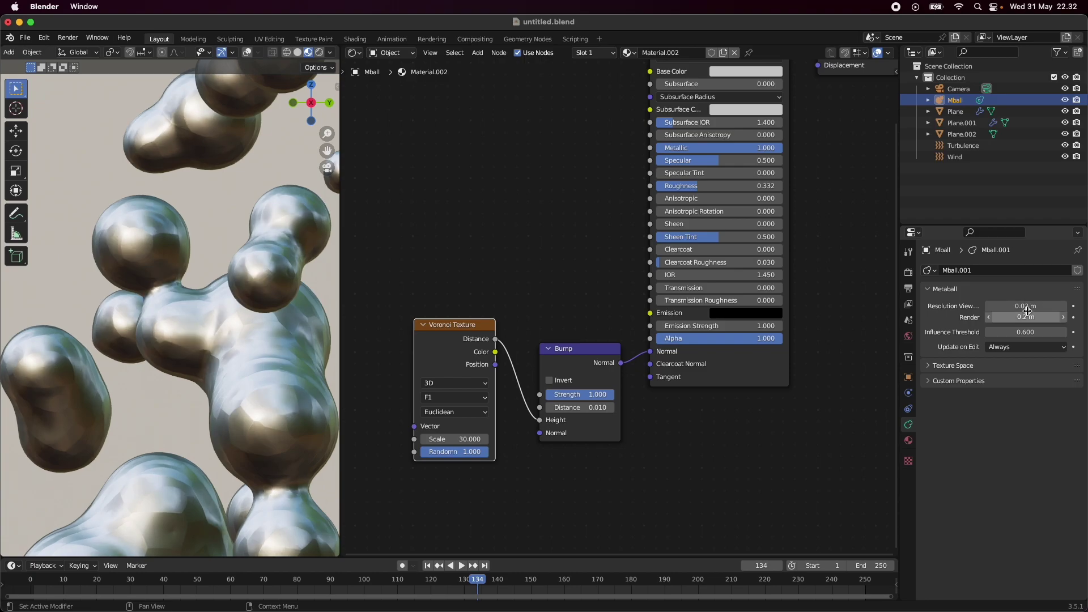
pyautogui.scroll(-5, 284, 429)
pyautogui.press('KP_0')
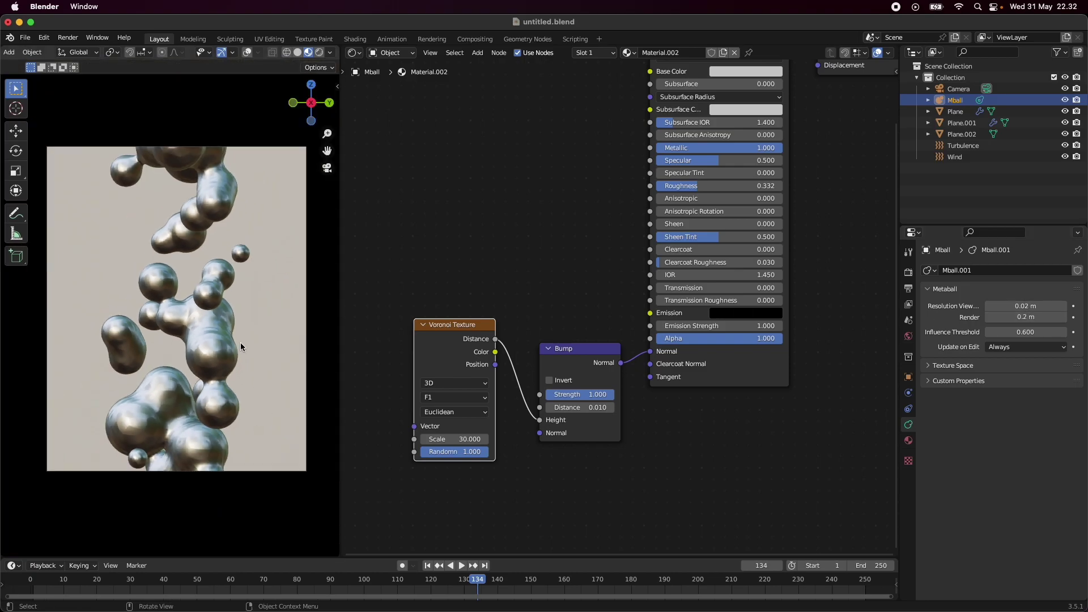
pyautogui.scroll(-1, 235, 365)
pyautogui.press('super+s')
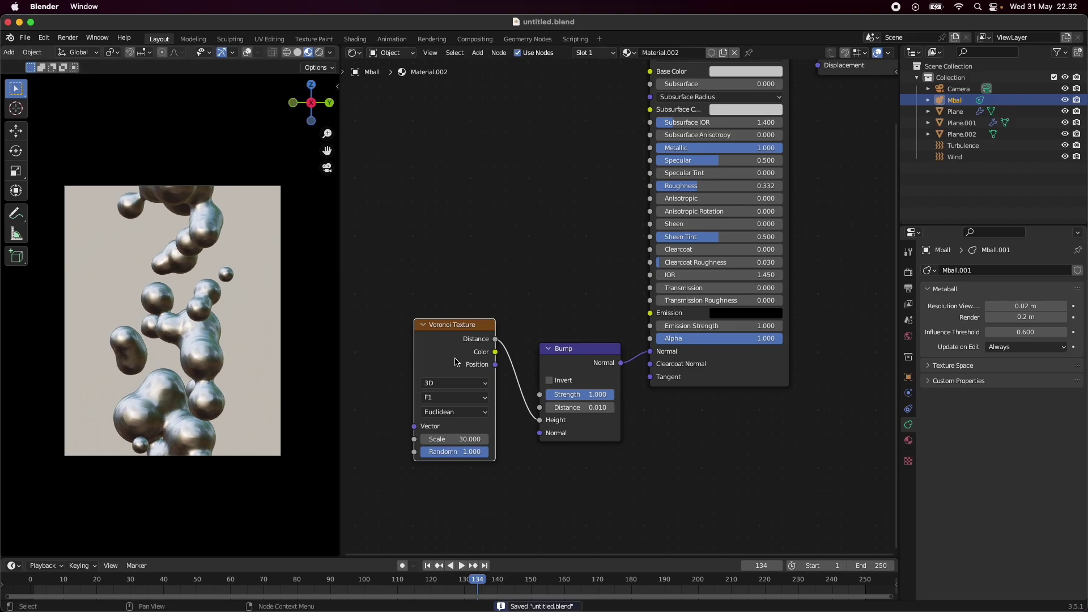
# Show the camera view in rendered shading, lower the blob material's roughness to 0.264 and save the file
pyautogui.click(320, 52)
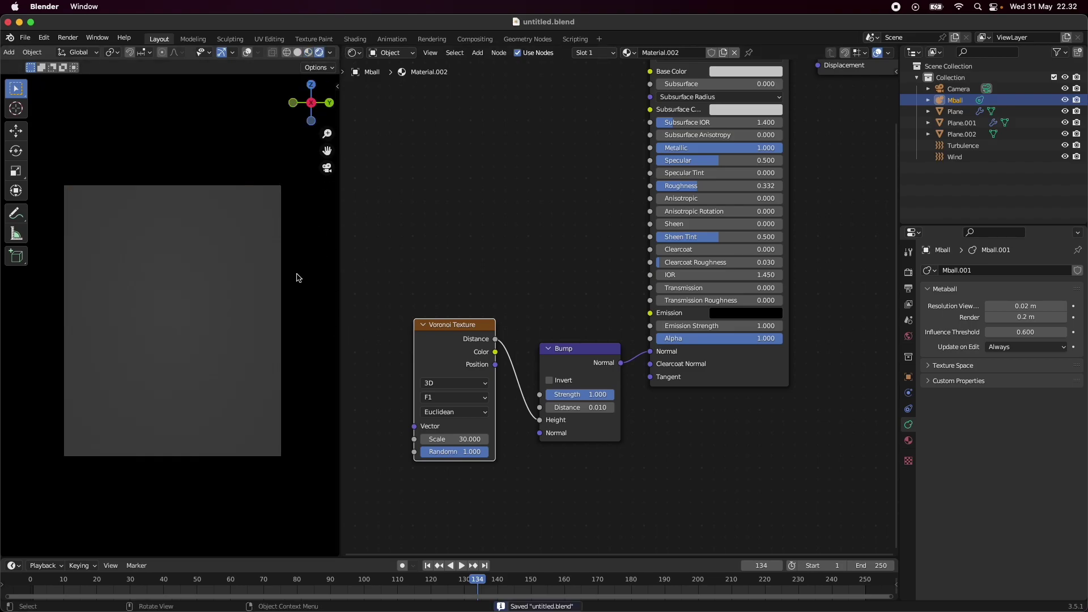
pyautogui.scroll(1, 299, 274)
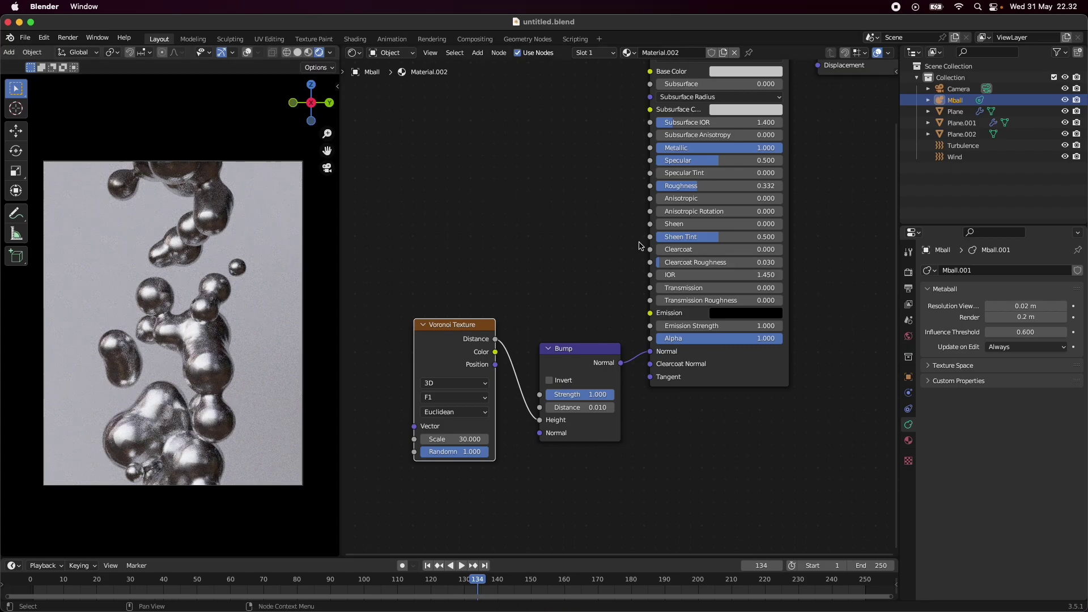
pyautogui.scroll(-3, 639, 241)
pyautogui.moveTo(598, 262); pyautogui.dragTo(583, 294, button='middle')
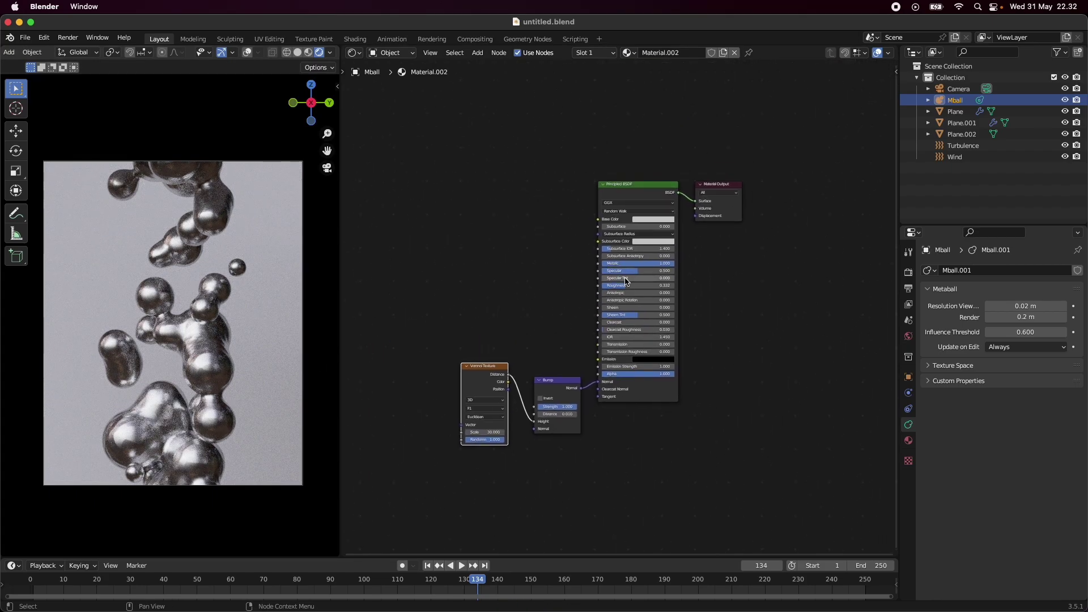
pyautogui.moveTo(637, 285); pyautogui.dragTo(612, 285)
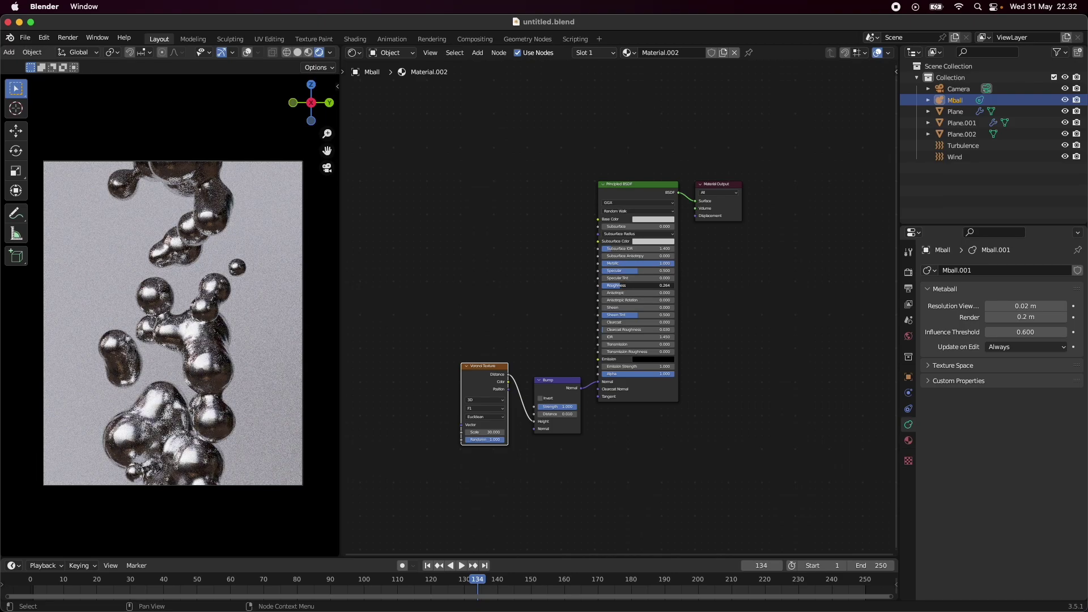
pyautogui.press('super+s')
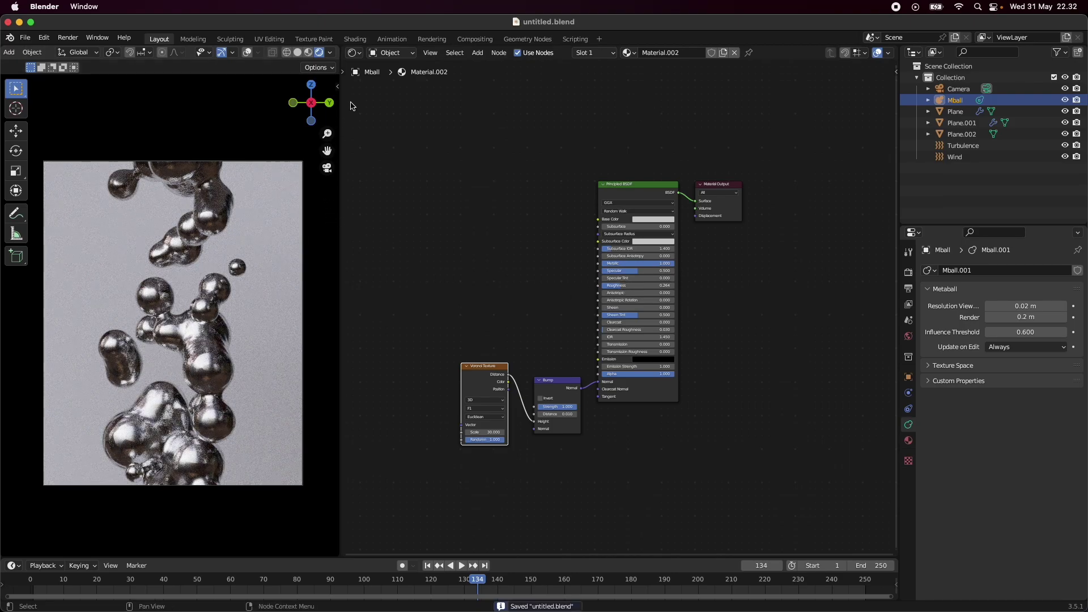
# Switch the node editor area to a 3D viewport and add an area light to the scene
pyautogui.click(352, 53)
pyautogui.click(384, 84)
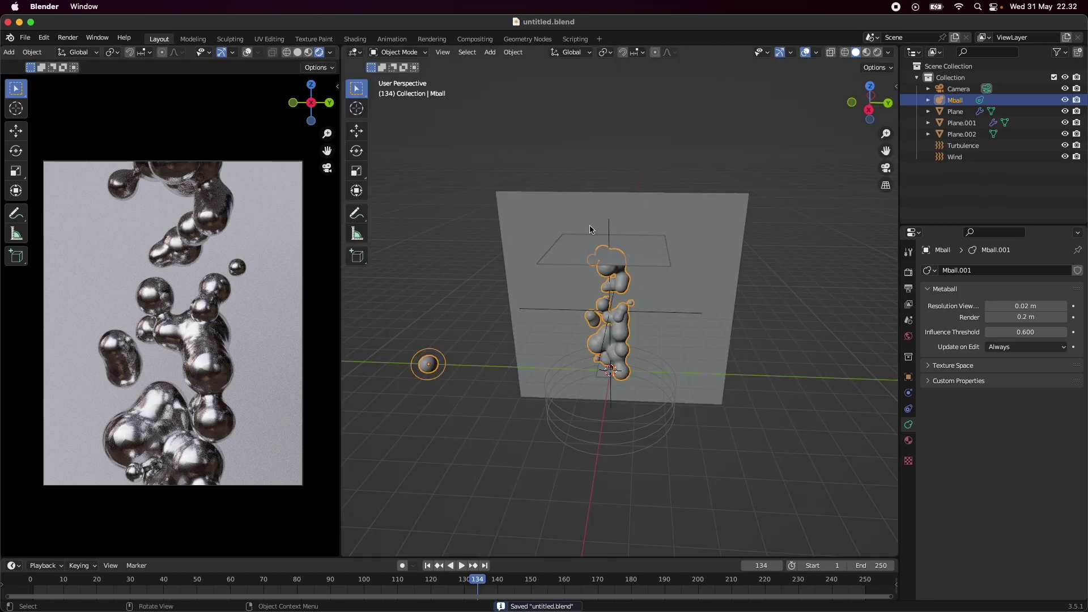
pyautogui.click(759, 376)
pyautogui.hotkey('shift', 'a')
pyautogui.moveTo(671, 525)
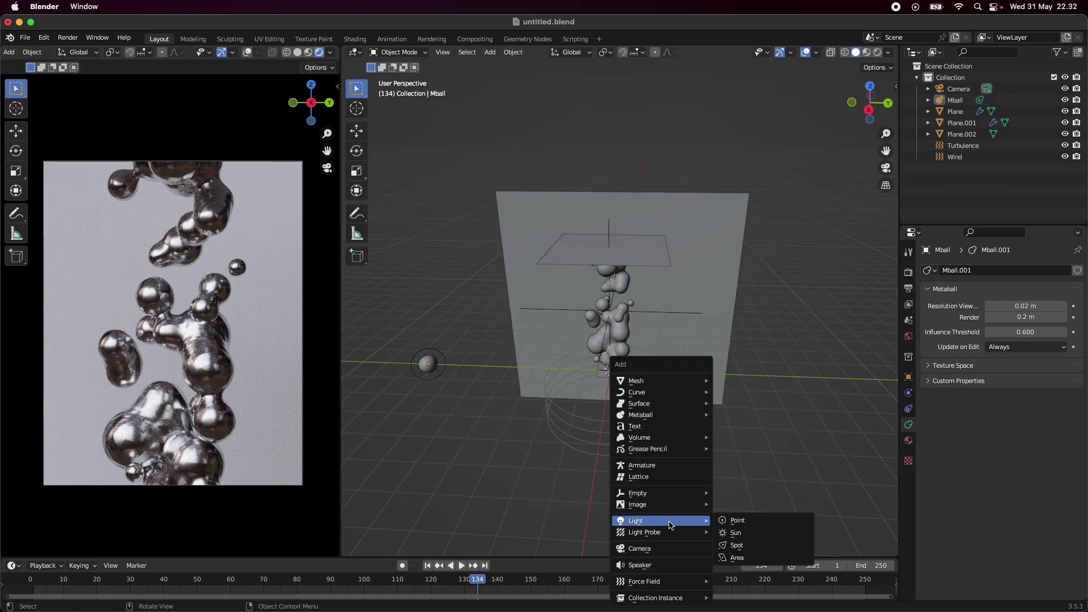
pyautogui.click(754, 558)
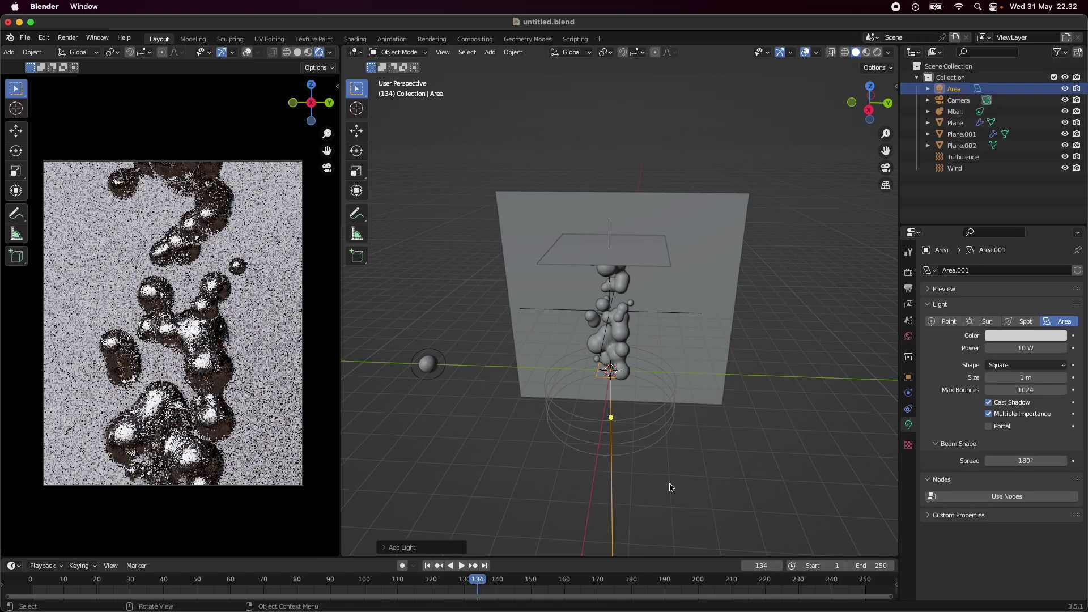
# Enlarge the area light, stretch it along Y, and rotate it 90° so it shines along the Y axis
pyautogui.press('s')
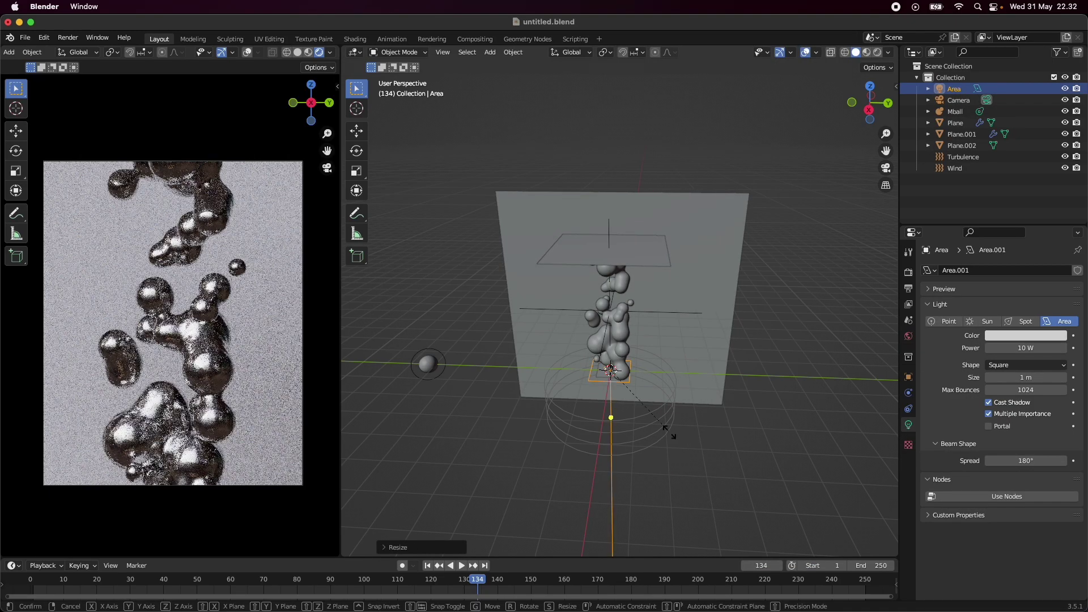
pyautogui.press('y')
pyautogui.write('r')
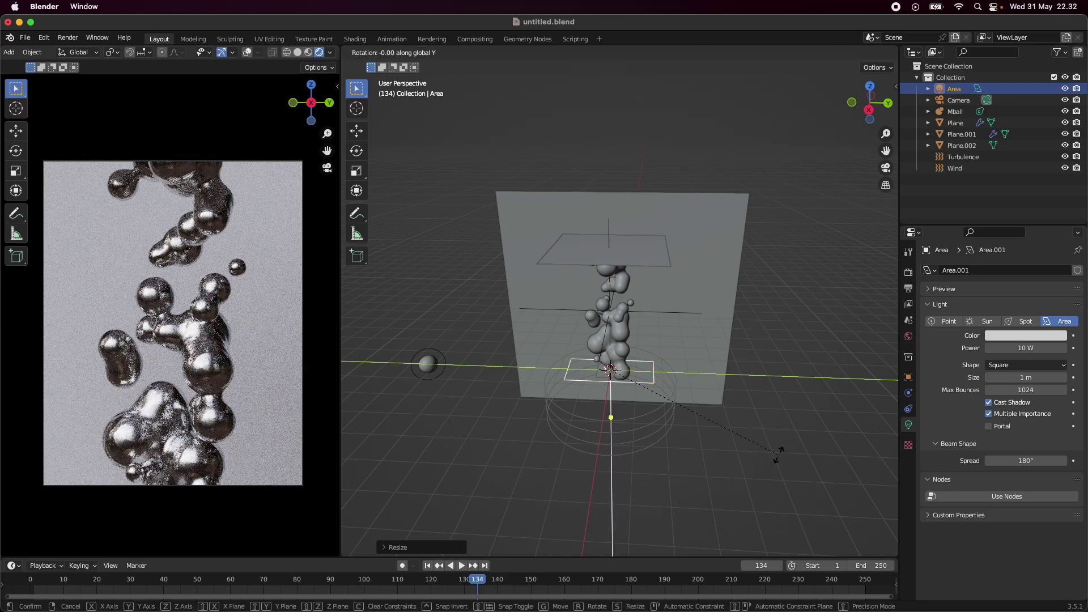
pyautogui.write('90')
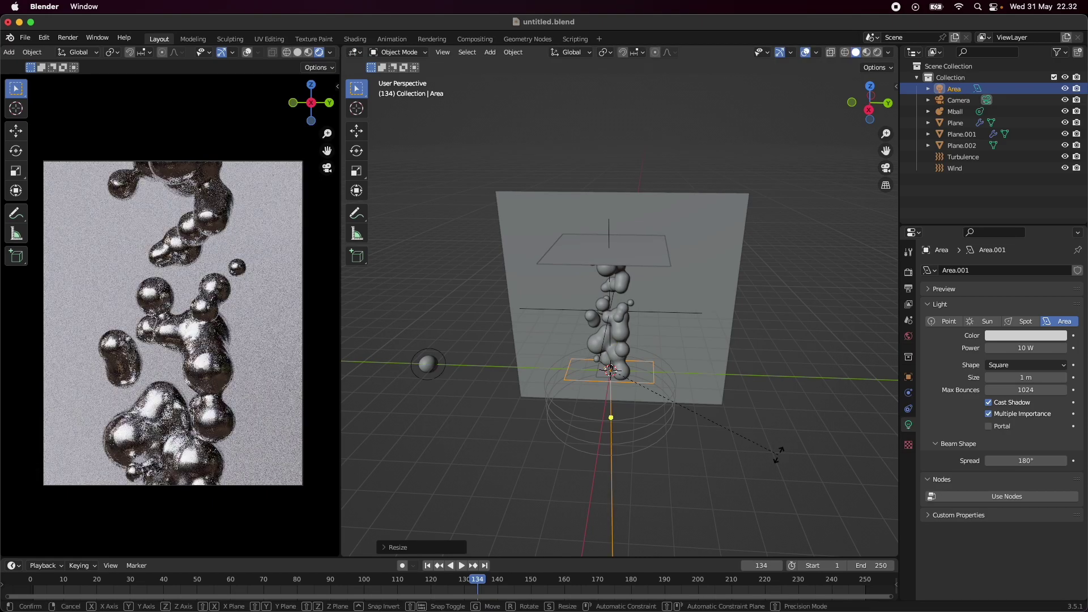
pyautogui.press('Return')
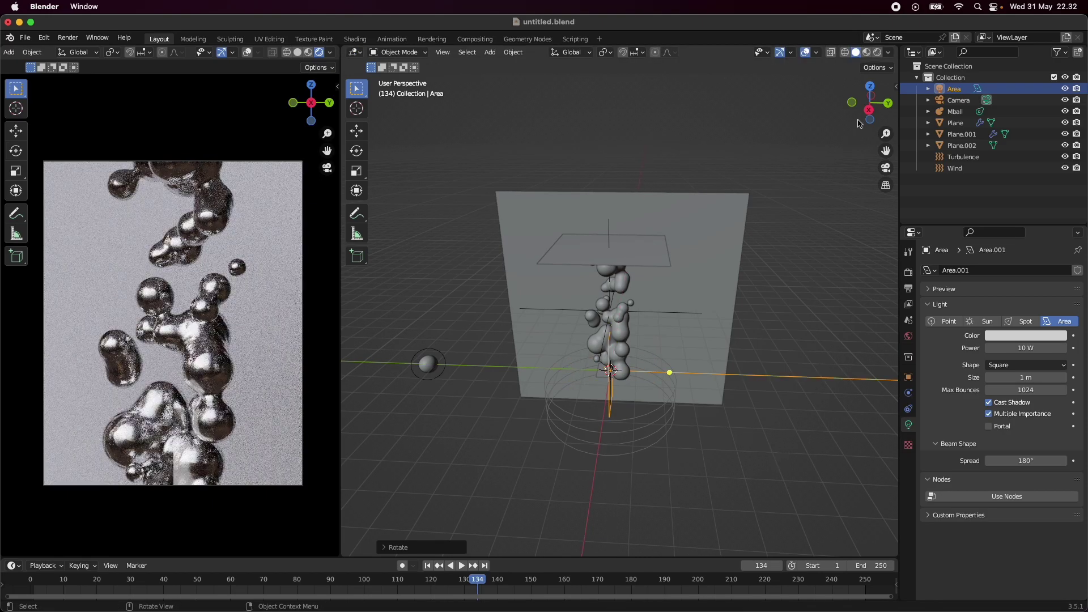
# Move the area light beside the blobs, about -2.3 m in Y and 2.5 m in Z, set its spread to 45° and save
pyautogui.click(870, 110)
pyautogui.press('g')
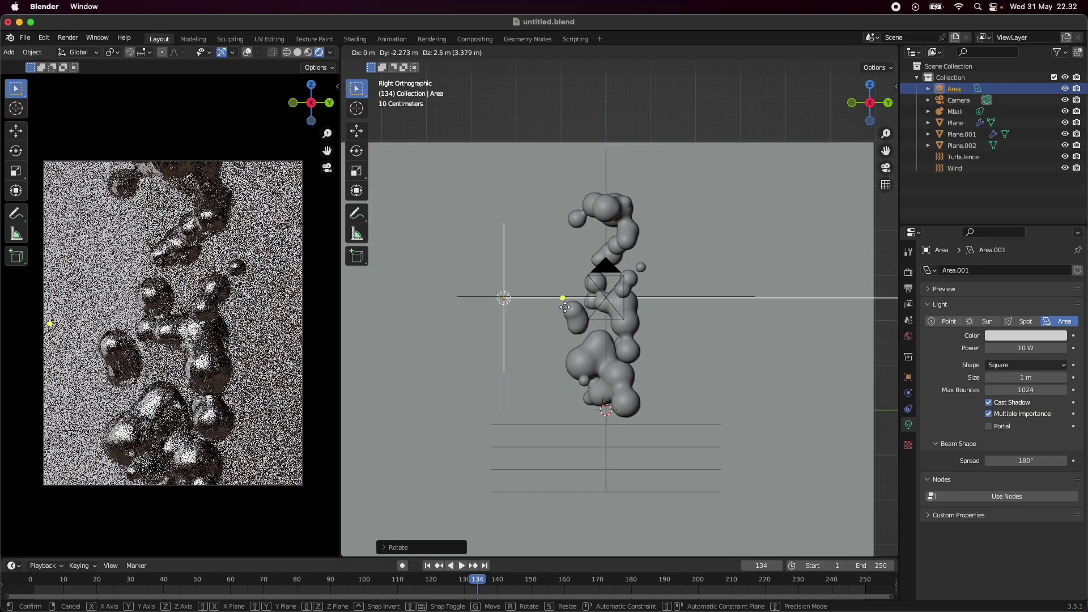
pyautogui.click(569, 305)
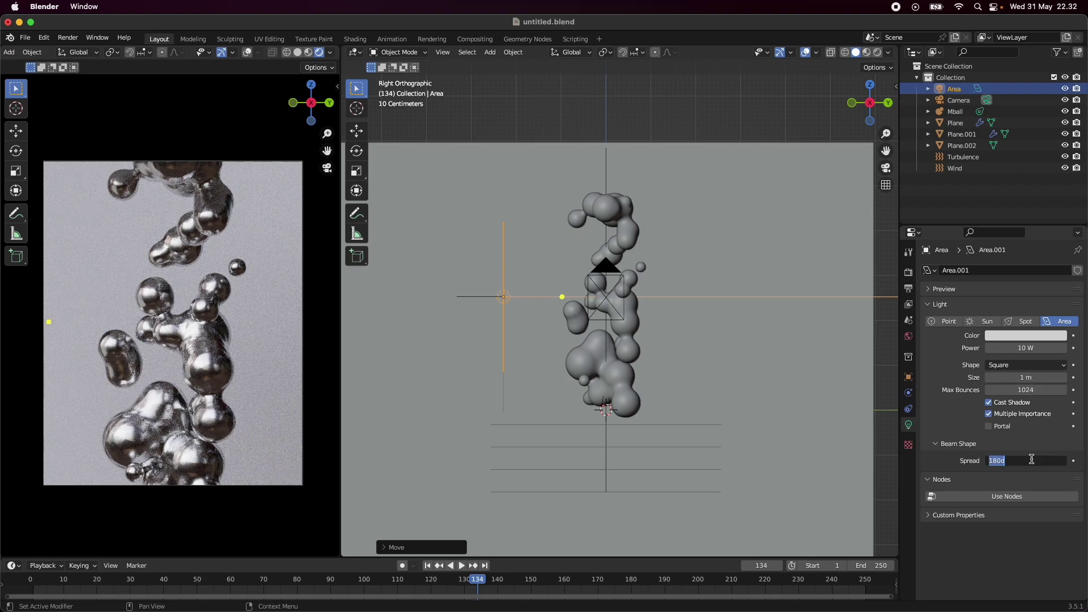
pyautogui.write('45')
pyautogui.press('Return')
pyautogui.press('super+s')
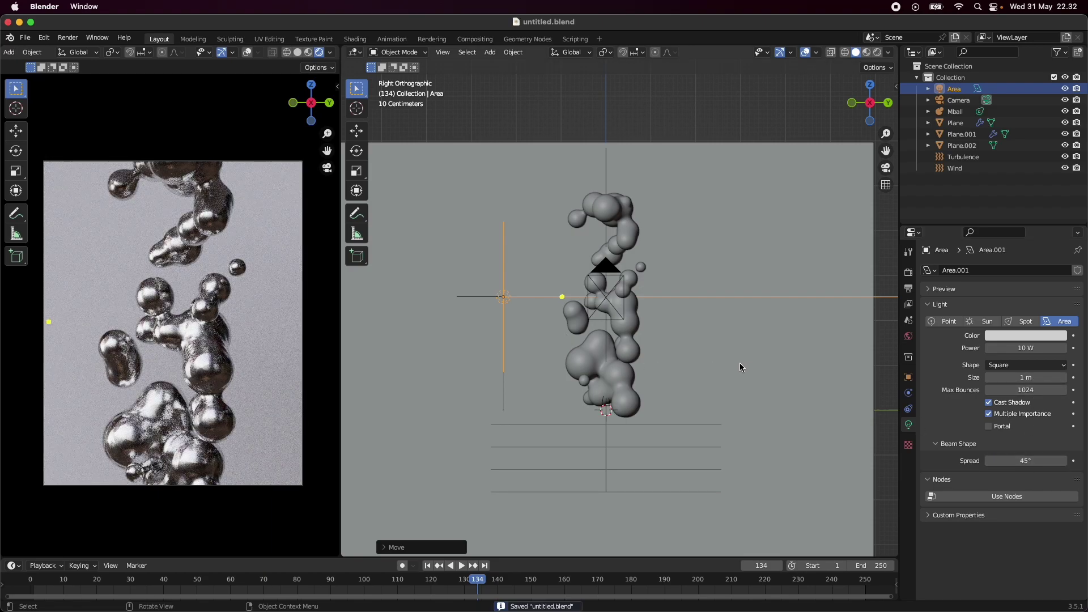
# Set the area light's power to 50 W
pyautogui.moveTo(740, 367); pyautogui.dragTo(751, 396, button='middle')
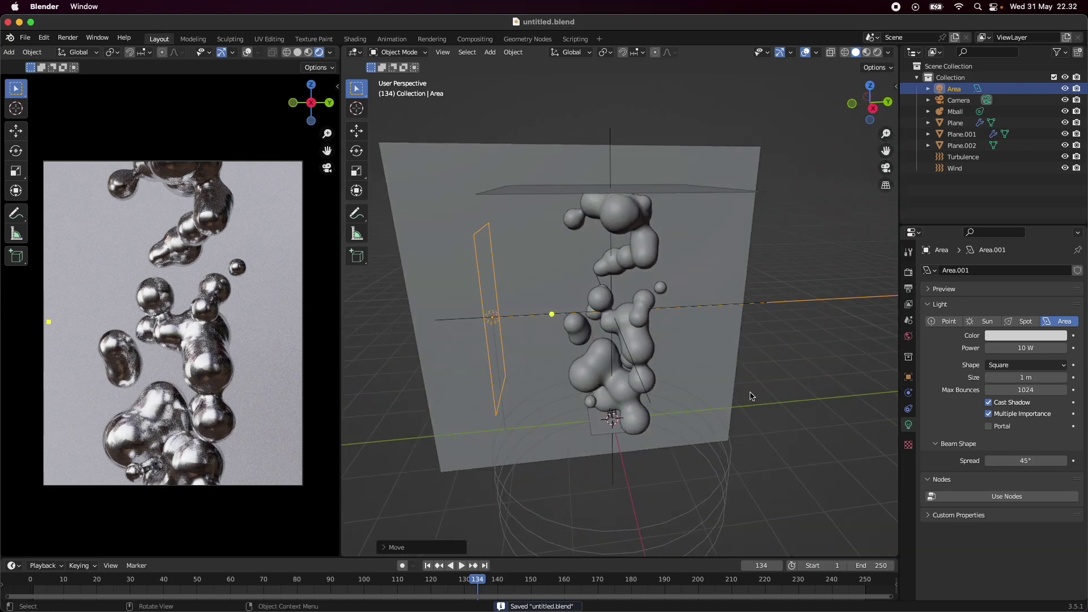
pyautogui.write('50')
pyautogui.press('Return')
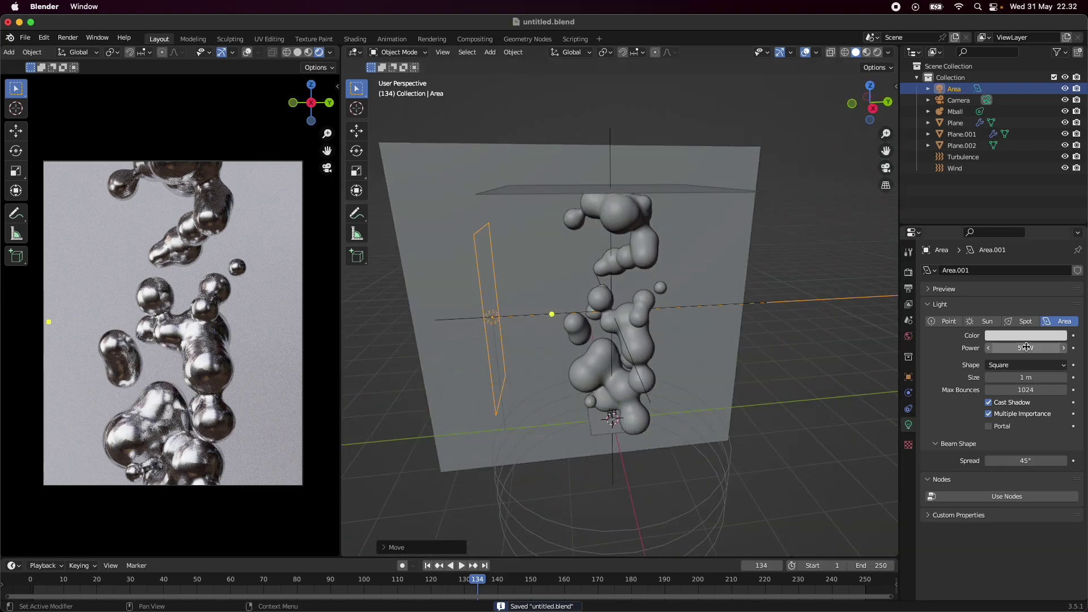
# Set the world background strength to 0.1 and save the file
pyautogui.click(909, 338)
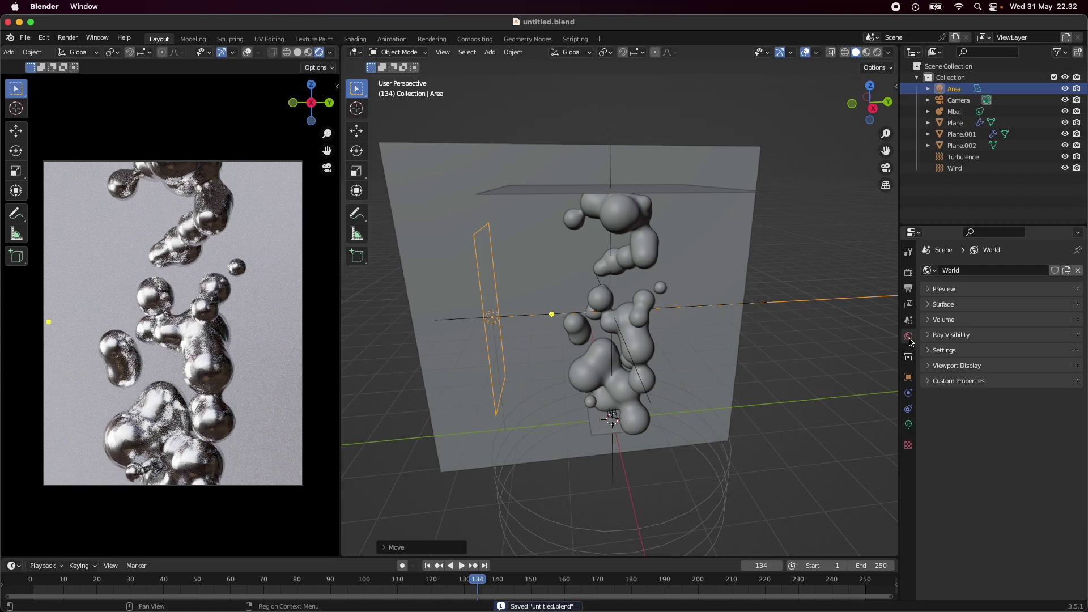
pyautogui.click(933, 305)
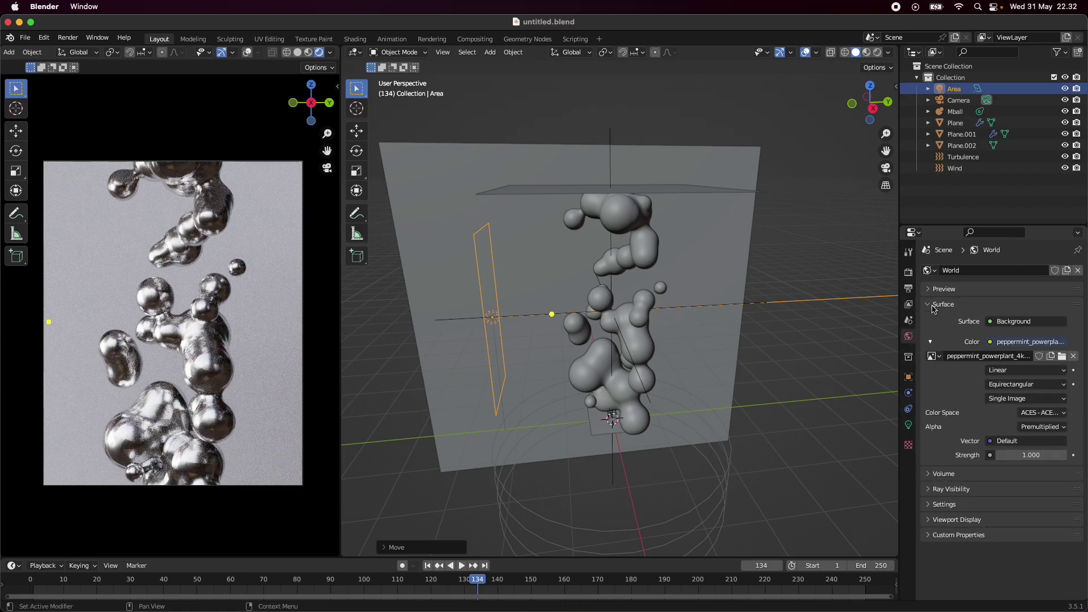
pyautogui.click(1029, 455)
pyautogui.write('0.1')
pyautogui.press('Return')
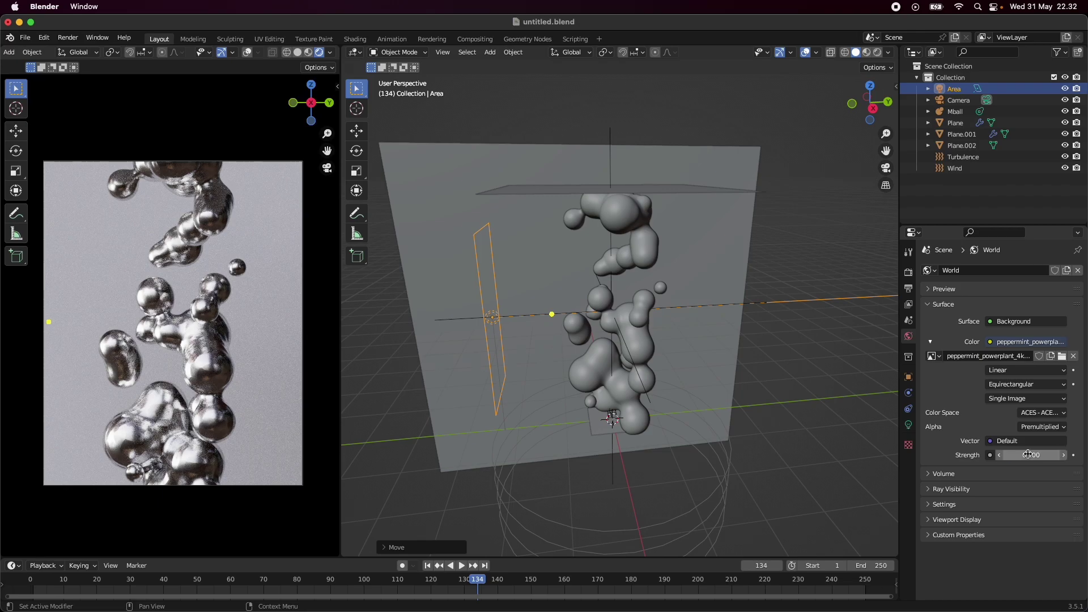
pyautogui.hotkey('ctrl', 's')
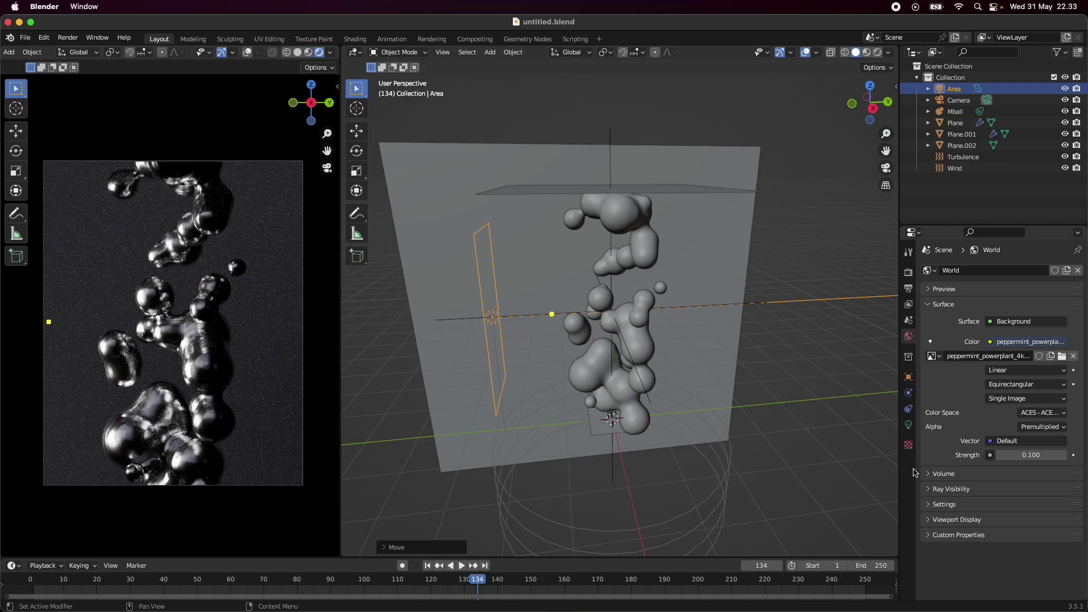
# Set the area light's beam spread to 65° and save the file
pyautogui.click(909, 425)
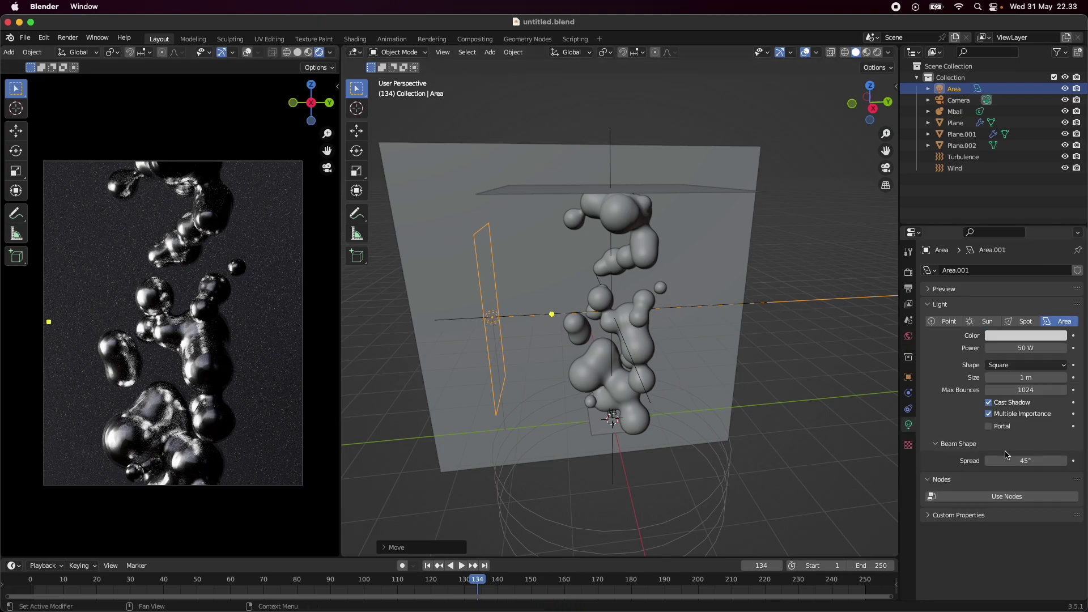
pyautogui.click(1039, 465)
pyautogui.write('65')
pyautogui.press('Return')
pyautogui.hotkey('ctrl', 's')
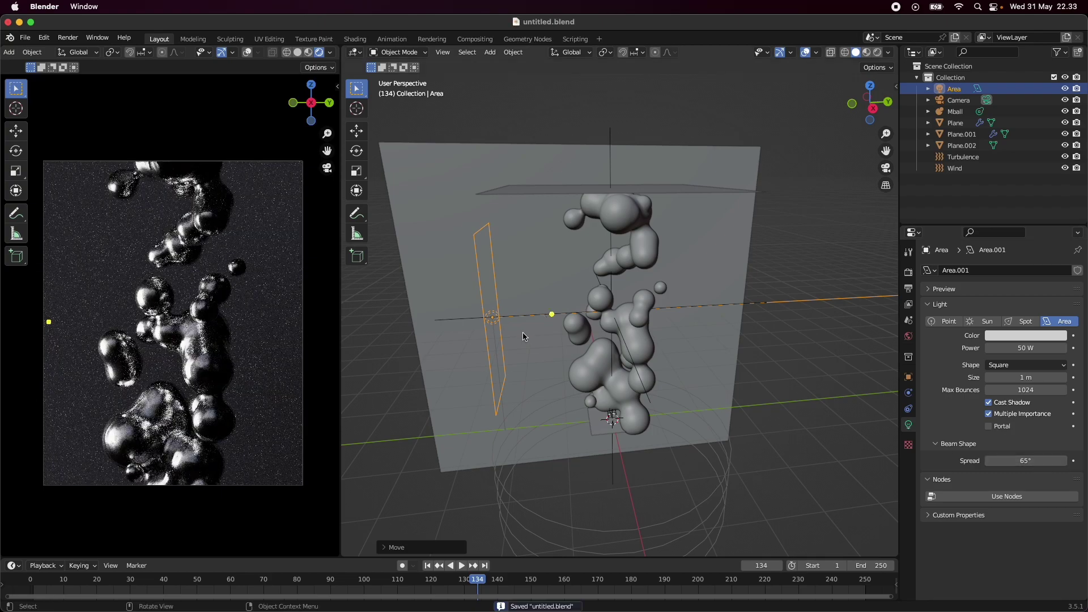
# Move the area light about 1 m along X, rotate it about -26° in top view toward the blobs, and save
pyautogui.moveTo(870, 102); pyautogui.dragTo(889, 151)
pyautogui.click(870, 91)
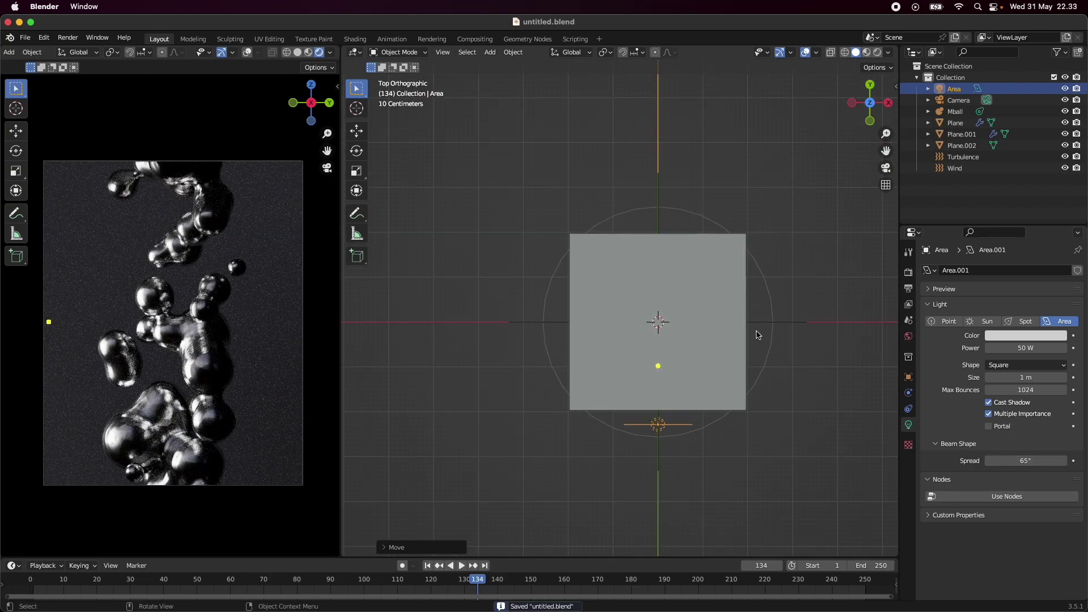
pyautogui.press('g')
pyautogui.press('x')
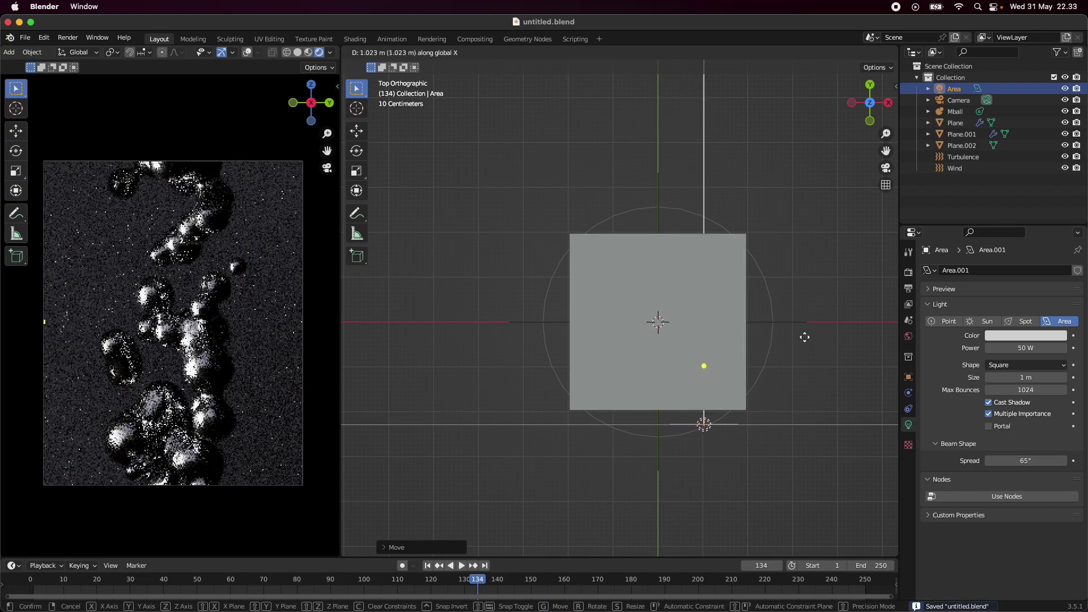
pyautogui.click(805, 337)
pyautogui.press('r')
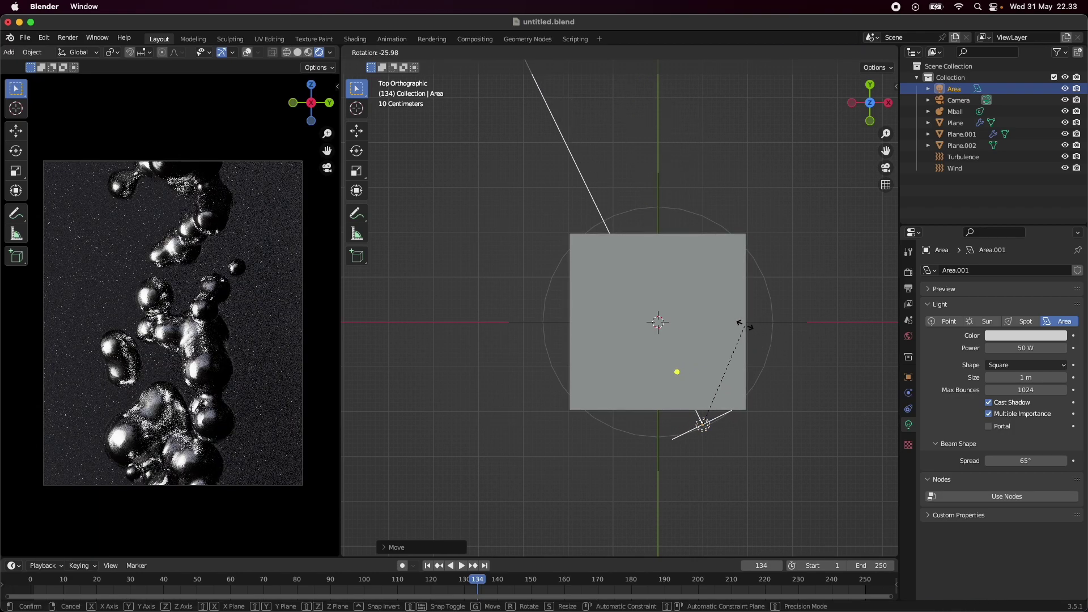
pyautogui.click(745, 323)
pyautogui.moveTo(821, 365); pyautogui.dragTo(555, 334, button='middle')
pyautogui.press('super+s')
# Scale the area light up slightly along Z and deselect it
pyautogui.click(469, 301)
pyautogui.press('s')
pyautogui.press('z')
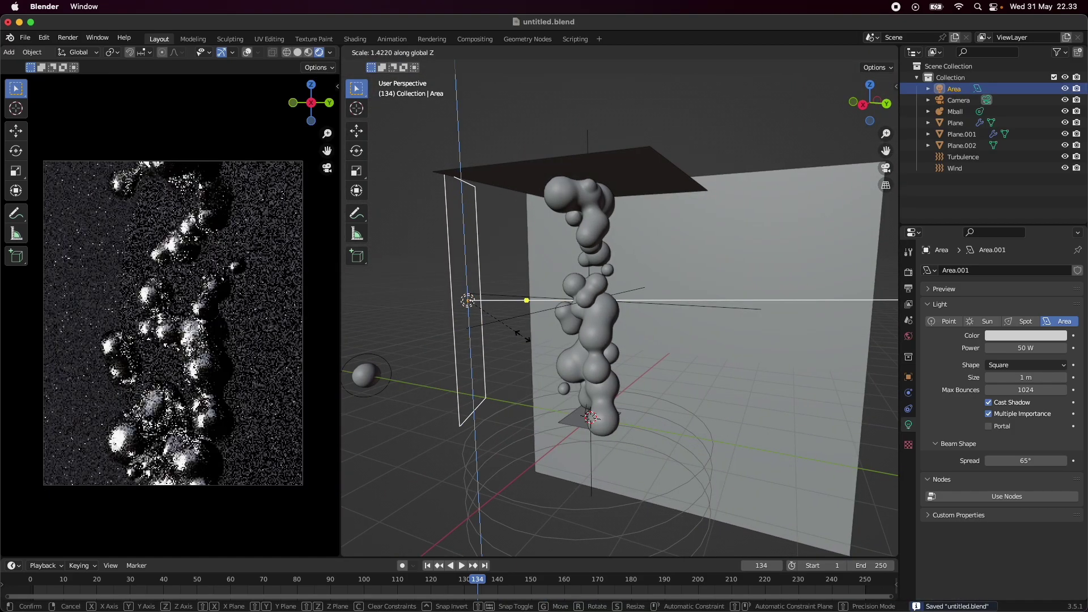
pyautogui.click(515, 331)
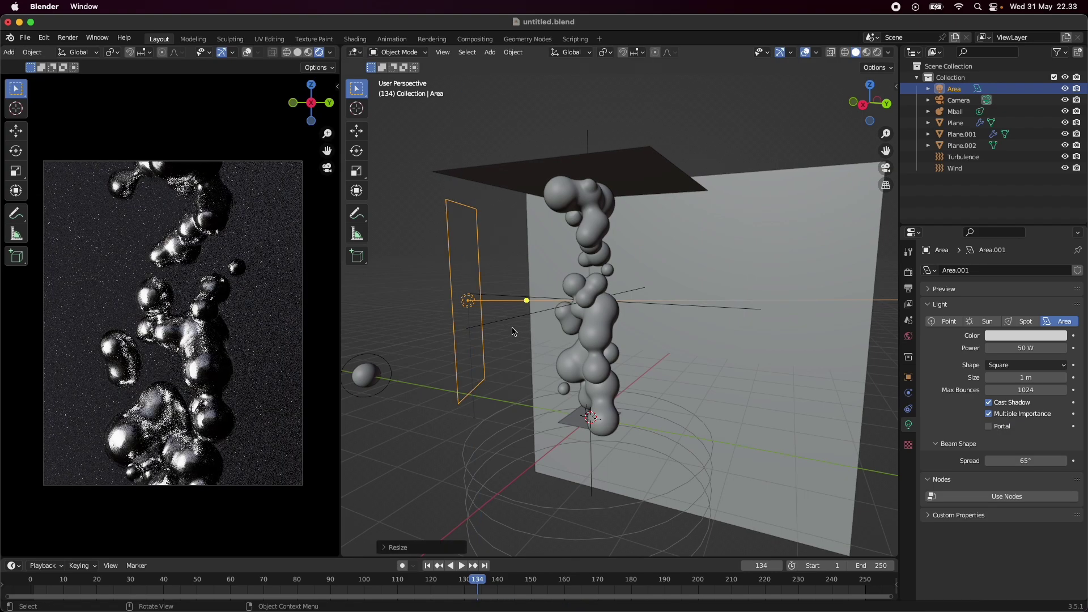
pyautogui.click(445, 423)
# Set the area light's beam spread to 90°
pyautogui.scroll(-3, 479, 437)
pyautogui.moveTo(479, 437); pyautogui.dragTo(563, 442, button='middle')
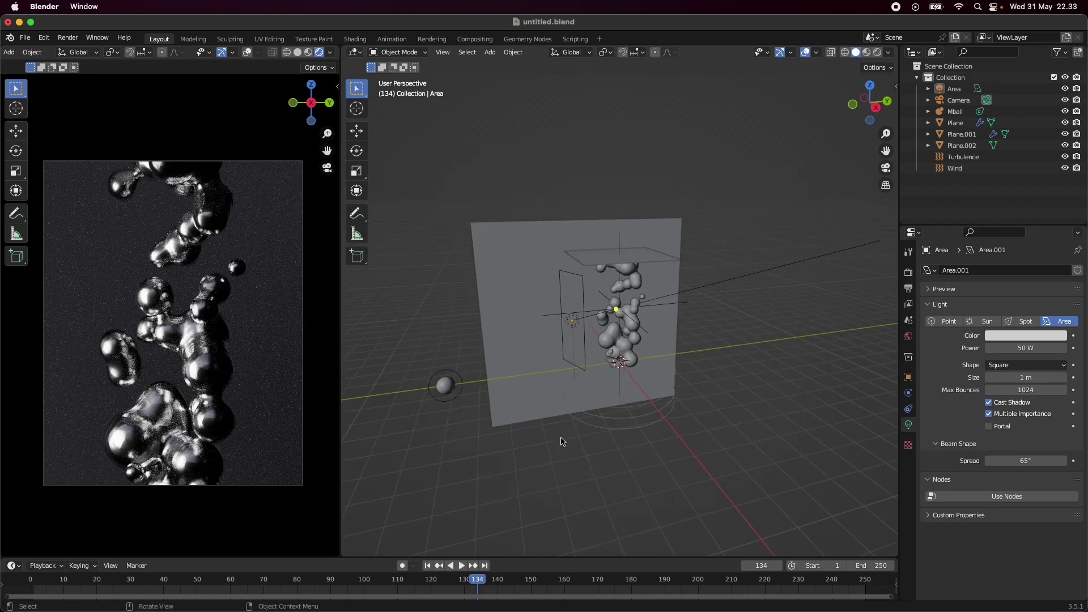
pyautogui.click(1037, 461)
pyautogui.write('90')
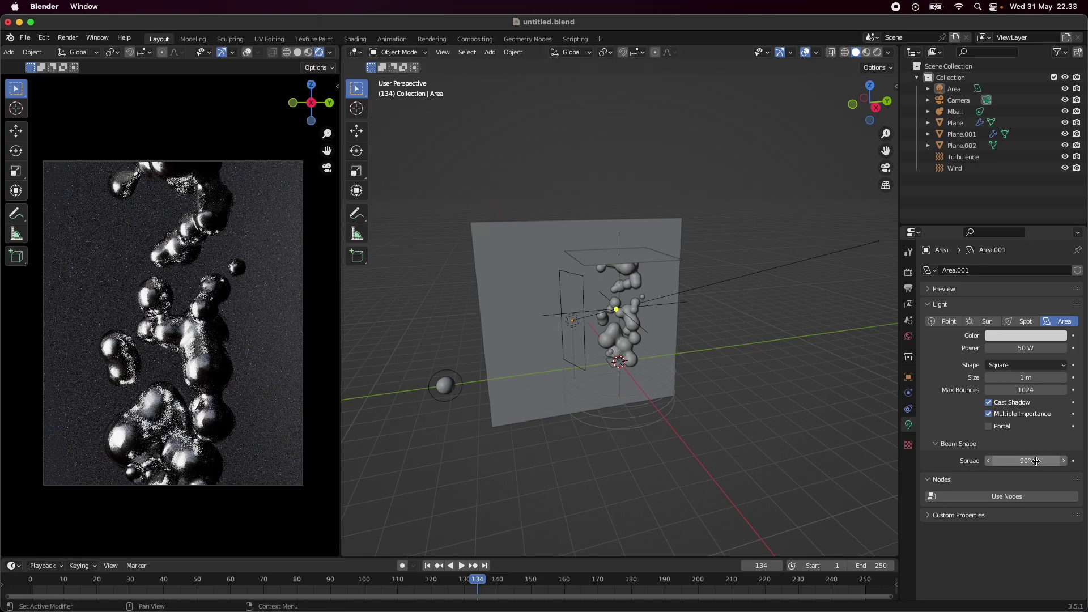
pyautogui.press('Return')
# Try a world background strength of 0.3, settle on 1 and save the file
pyautogui.click(908, 337)
pyautogui.click(1035, 455)
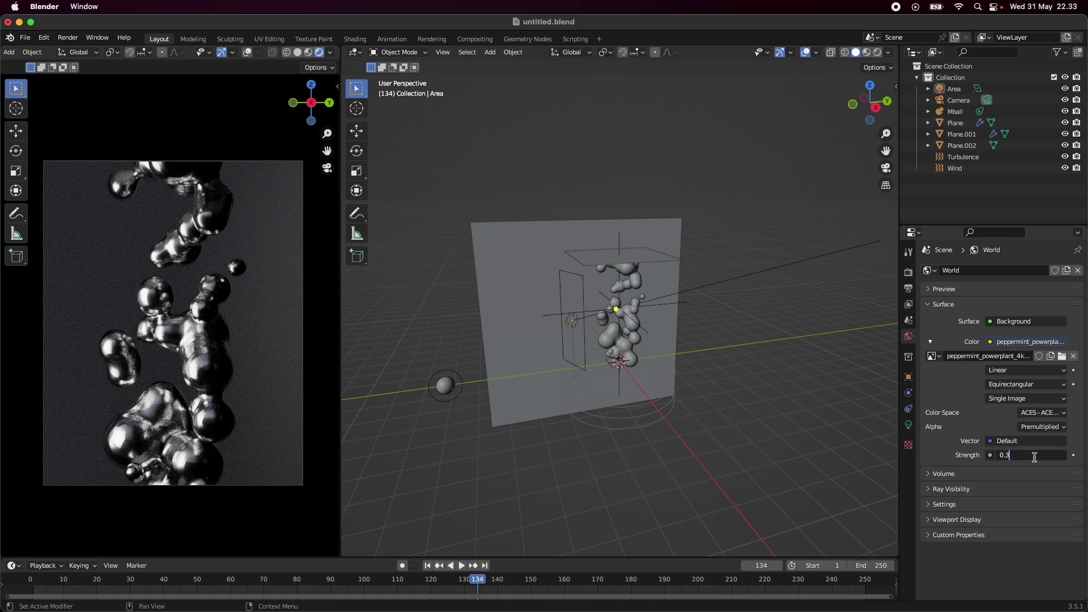
pyautogui.press('Return')
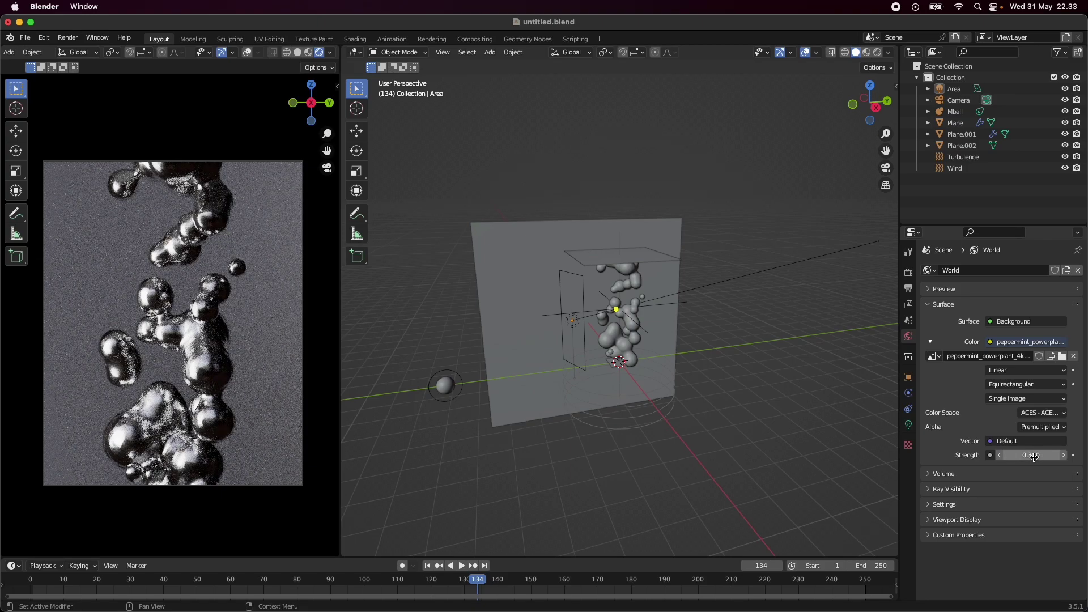
pyautogui.click(1035, 456)
pyautogui.write('1')
pyautogui.press('Return')
pyautogui.hotkey('ctrl', 's')
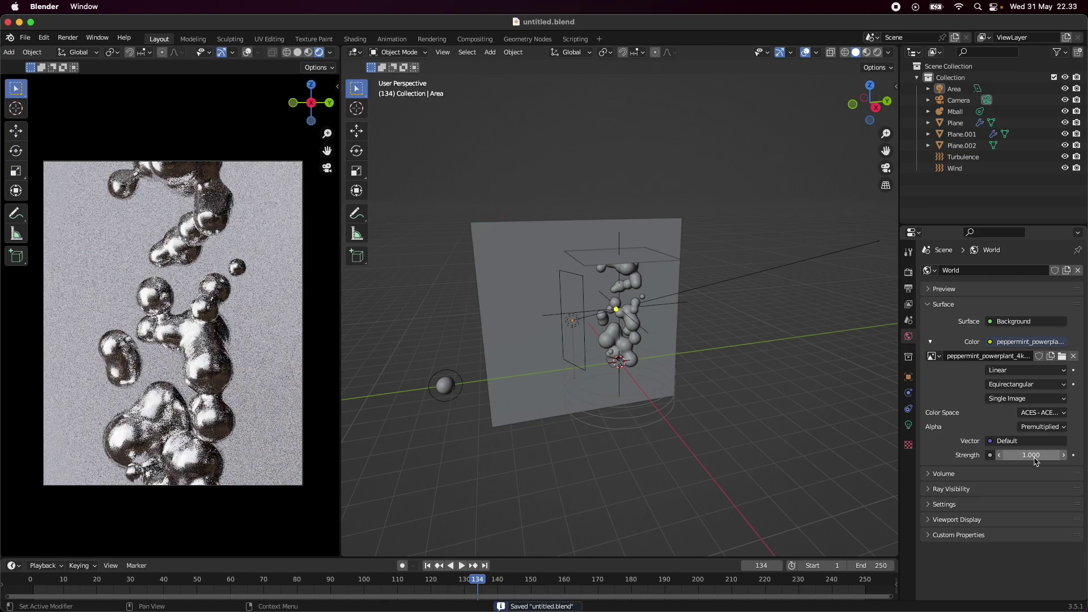
# Move the backdrop plane farther behind the blobs along X and scale it up
pyautogui.moveTo(525, 402); pyautogui.dragTo(571, 331, button='middle')
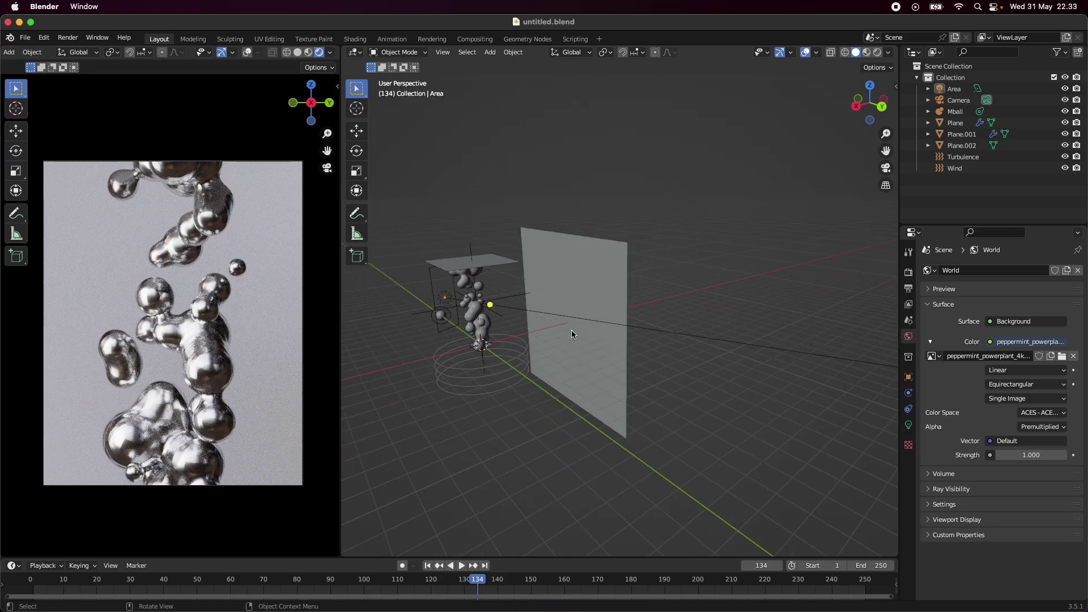
pyautogui.click(589, 304)
pyautogui.press('g')
pyautogui.press('x')
pyautogui.click(658, 292)
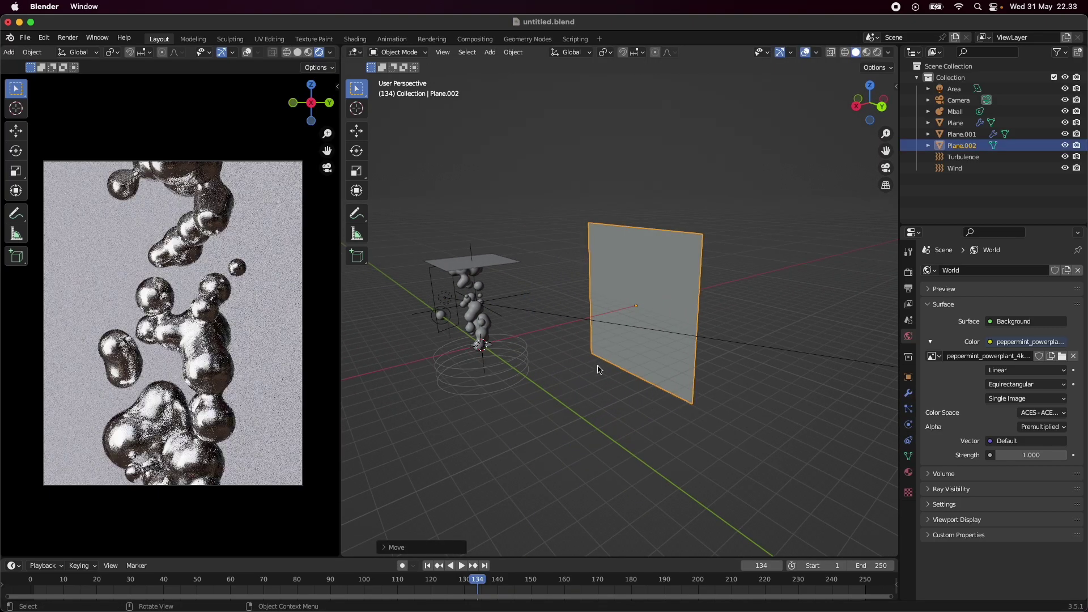
pyautogui.press('s')
pyautogui.click(663, 406)
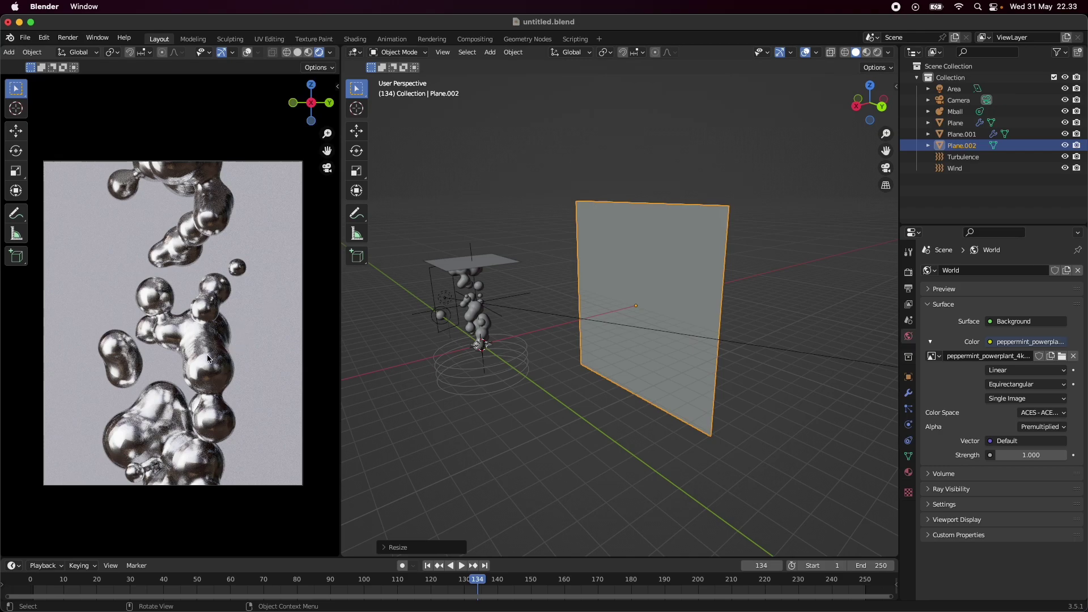
# Add a plane at the base of the blobs and rotate it 90° about the Y axis to stand upright
pyautogui.click(547, 414)
pyautogui.hotkey('shift', 'a')
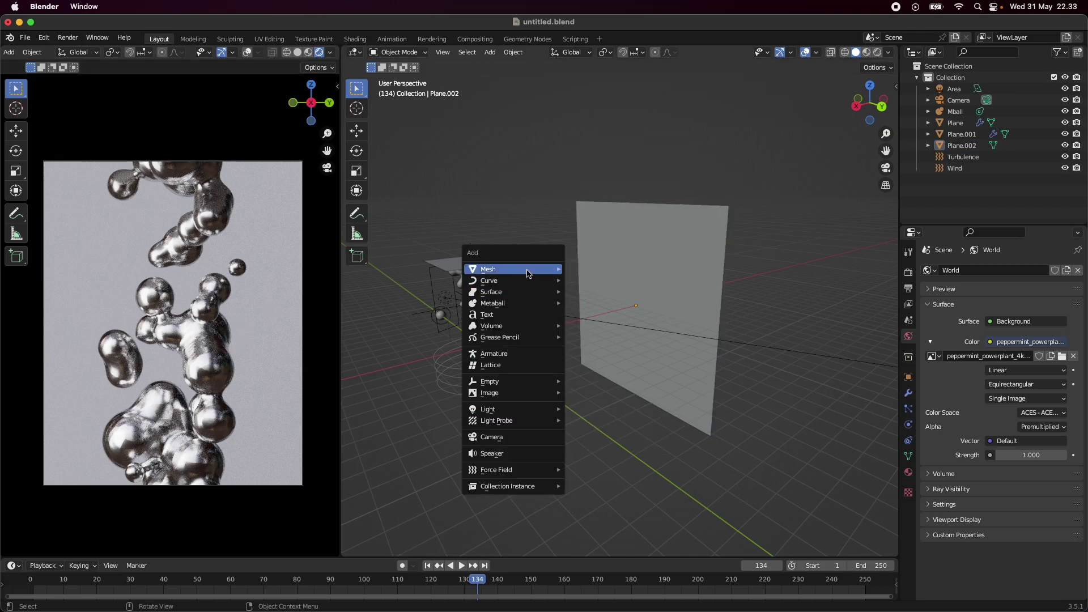
pyautogui.moveTo(530, 271)
pyautogui.click(603, 273)
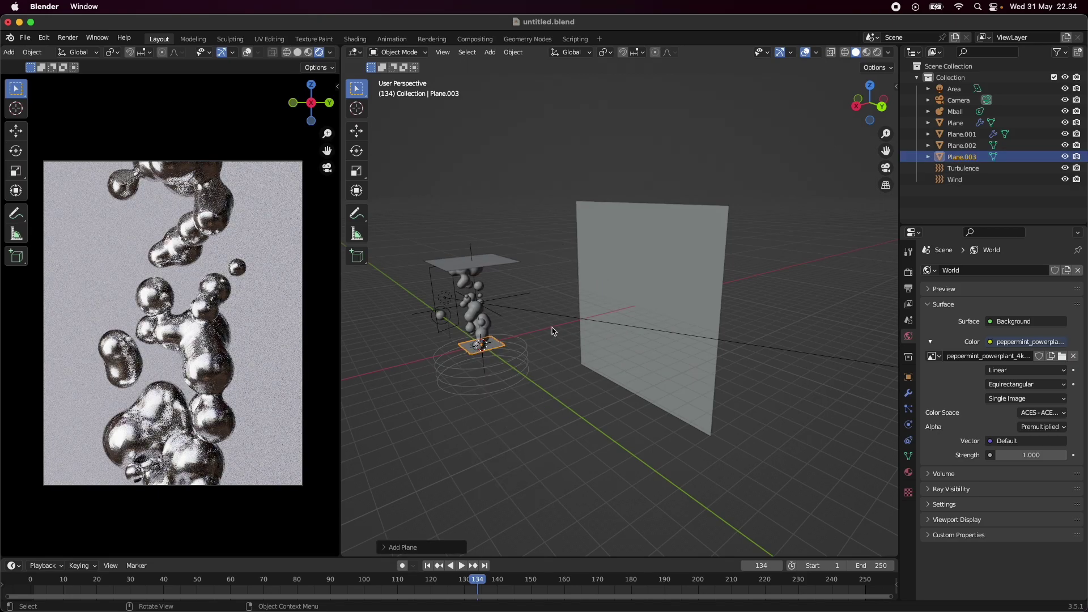
pyautogui.write('rx90')
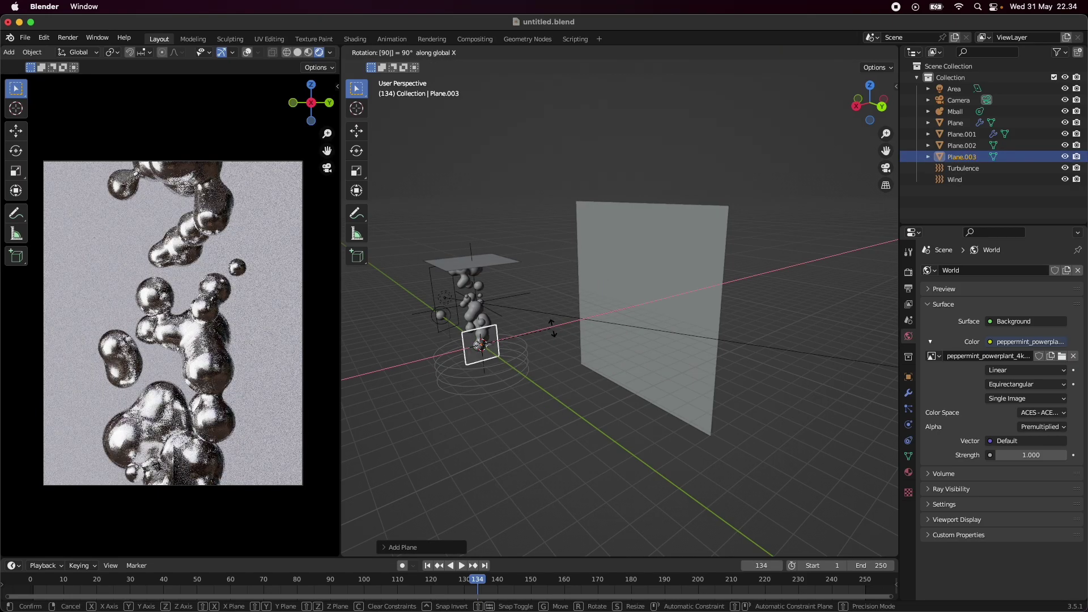
pyautogui.write('y')
pyautogui.press('Return')
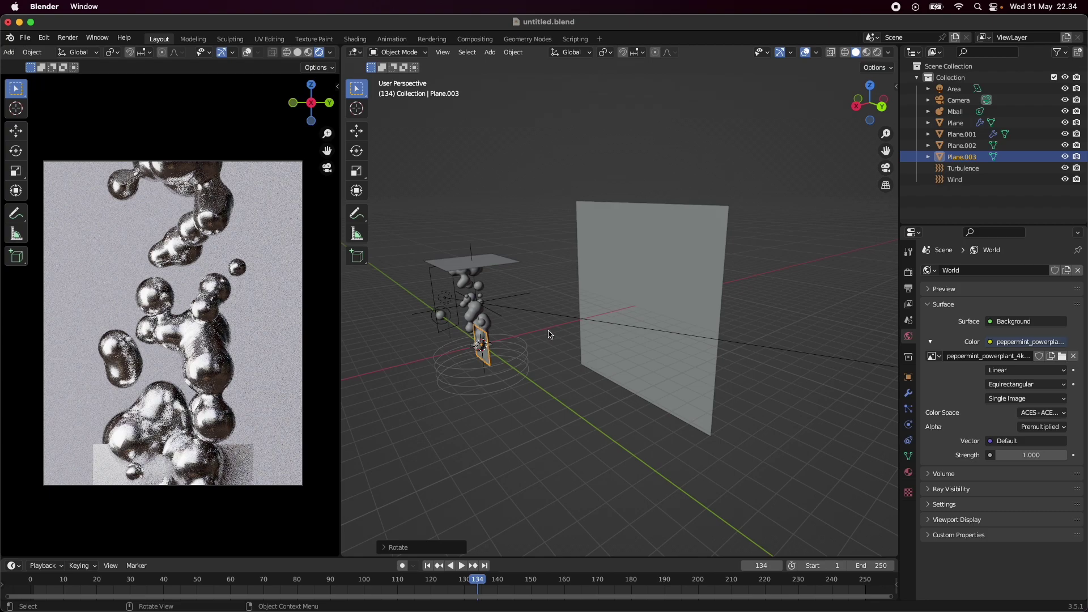
# Move the upright plane along X to between the blobs and the backdrop, and raise it along Z
pyautogui.press('g')
pyautogui.press('x')
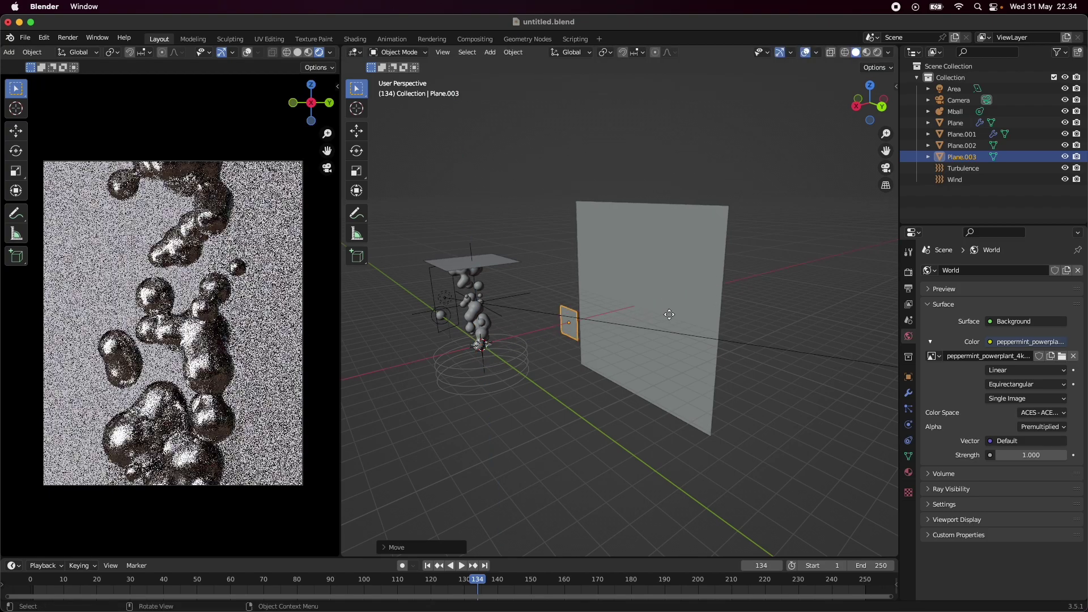
pyautogui.press('z')
pyautogui.click(674, 284)
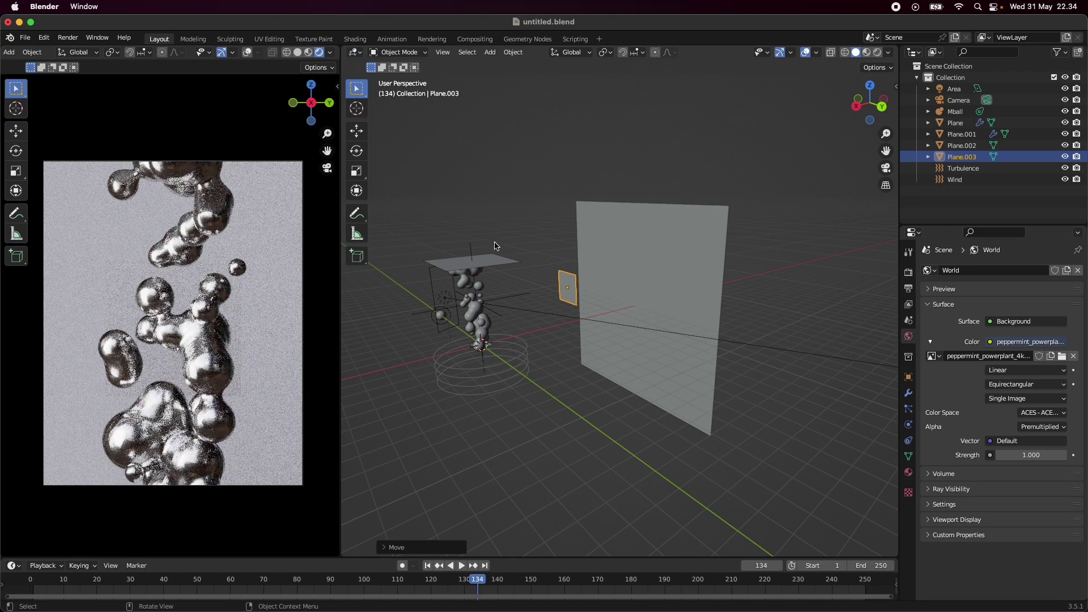
pyautogui.press('g')
pyautogui.press('z')
pyautogui.press('Escape')
# Switch the camera view to material preview and give the small upright plane a new material with a black base color
pyautogui.click(309, 53)
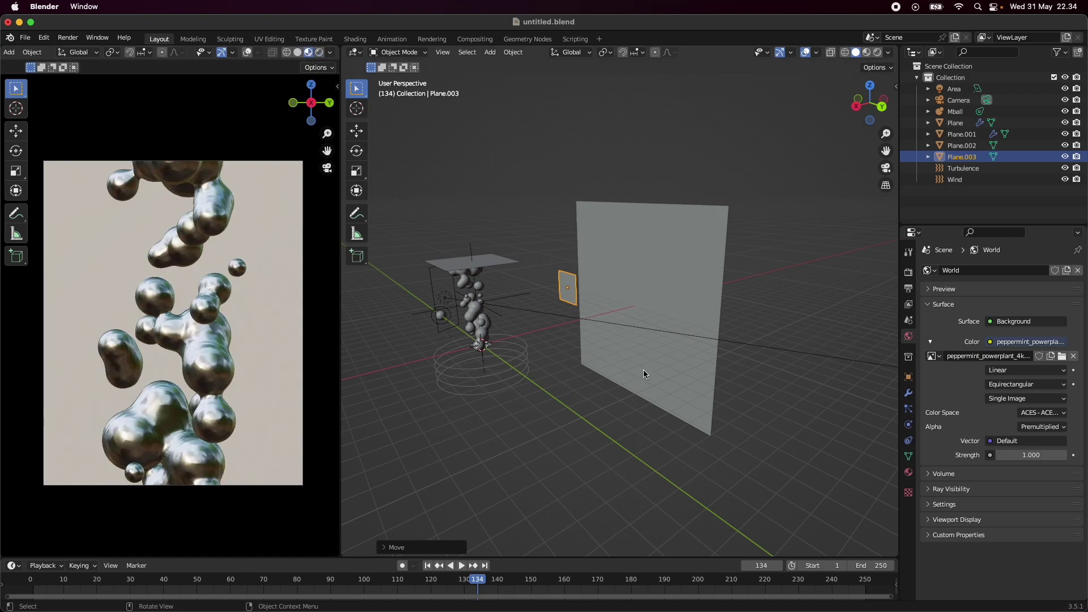
pyautogui.click(908, 473)
pyautogui.click(1031, 418)
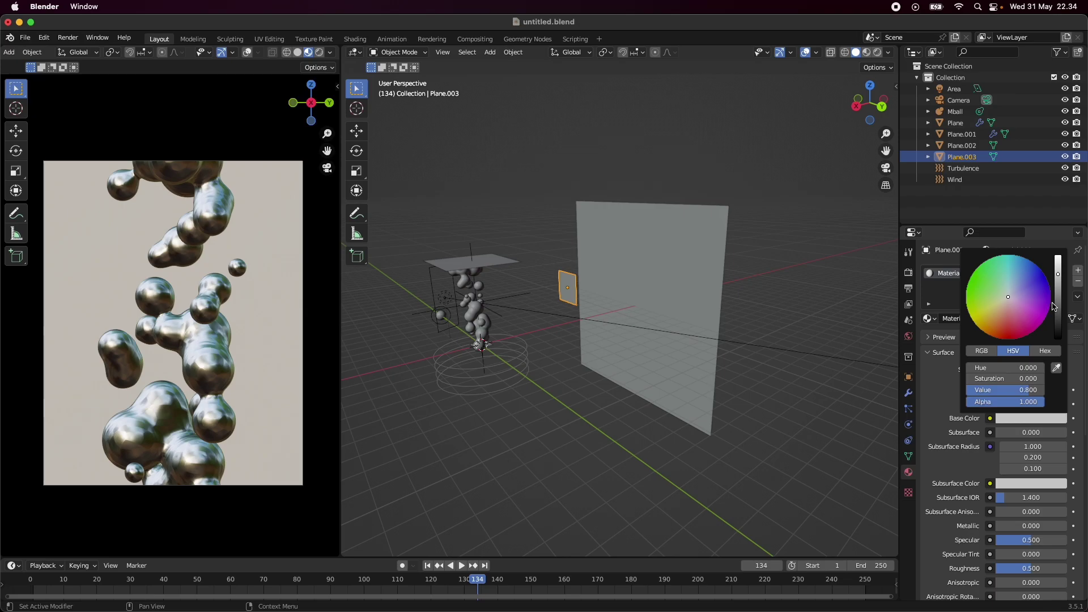
pyautogui.moveTo(1054, 307); pyautogui.dragTo(1057, 340)
# Stretch the black plane along Z and adjust its height so it sits centred behind the blobs
pyautogui.press('s')
pyautogui.press('z')
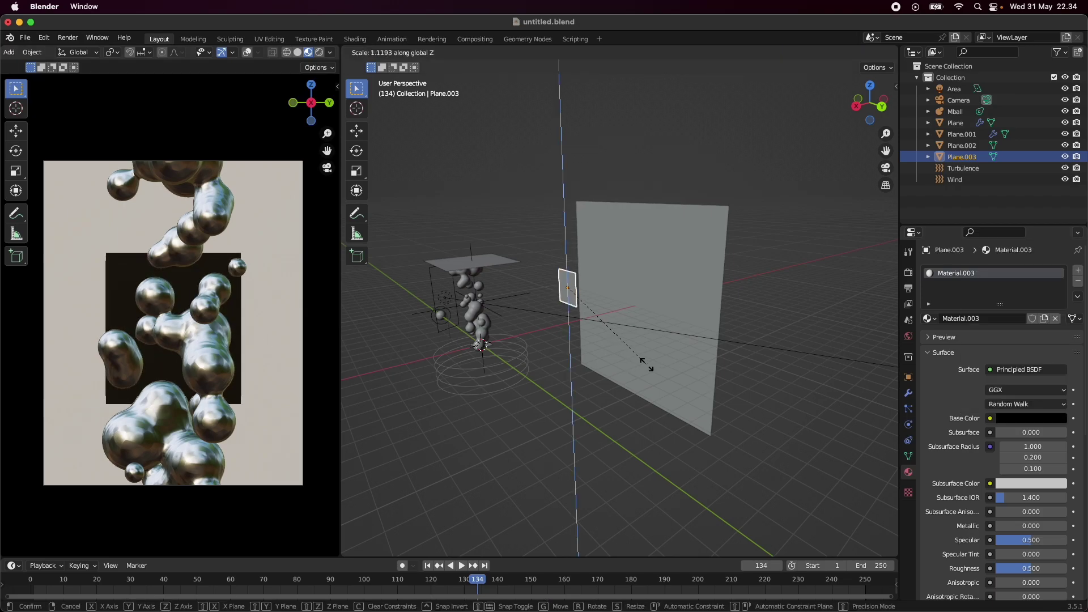
pyautogui.click(711, 383)
pyautogui.press('g')
pyautogui.press('z')
pyautogui.click(708, 381)
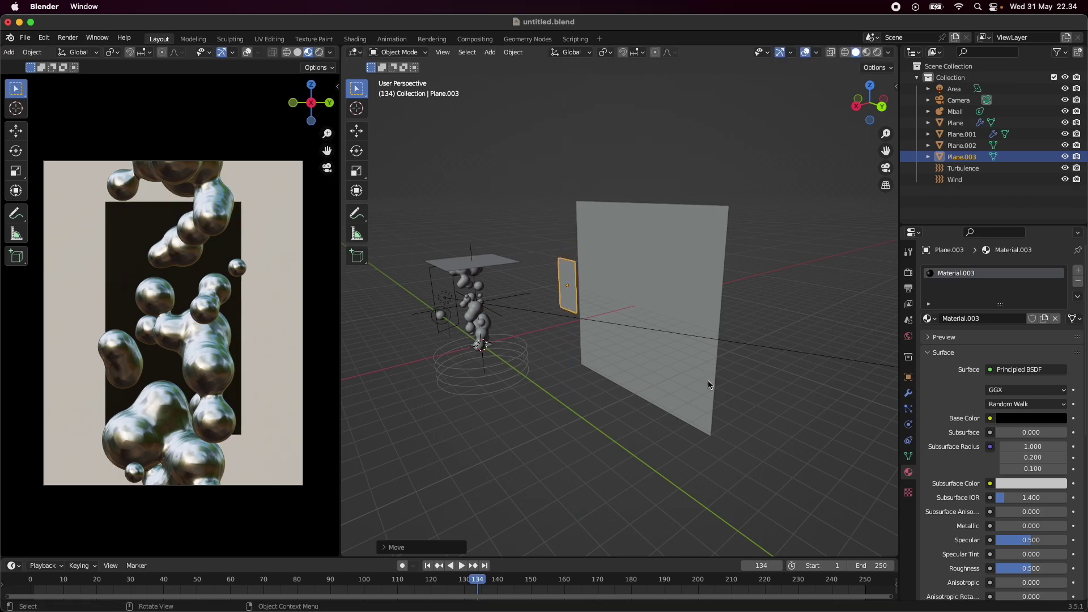
# Widen the black plane along Y and shorten it slightly along Z
pyautogui.press('s')
pyautogui.press('y')
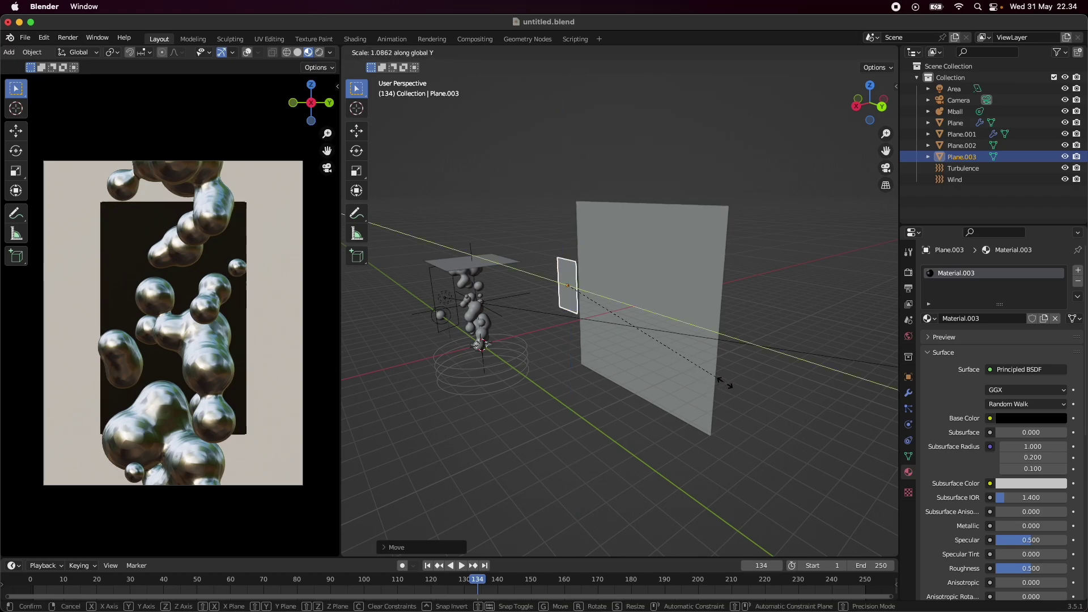
pyautogui.click(748, 390)
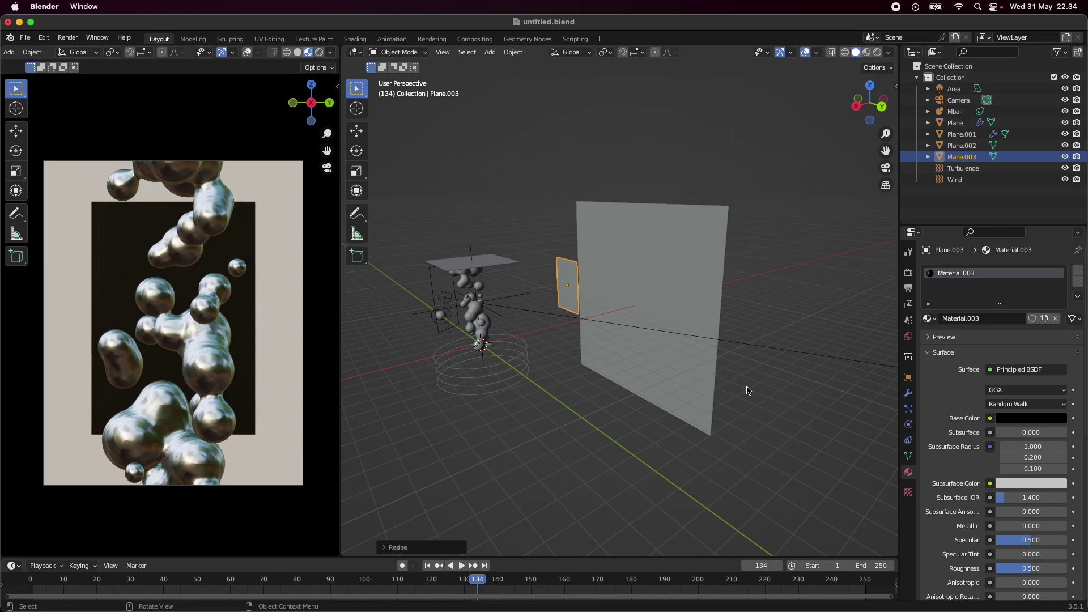
pyautogui.press('s')
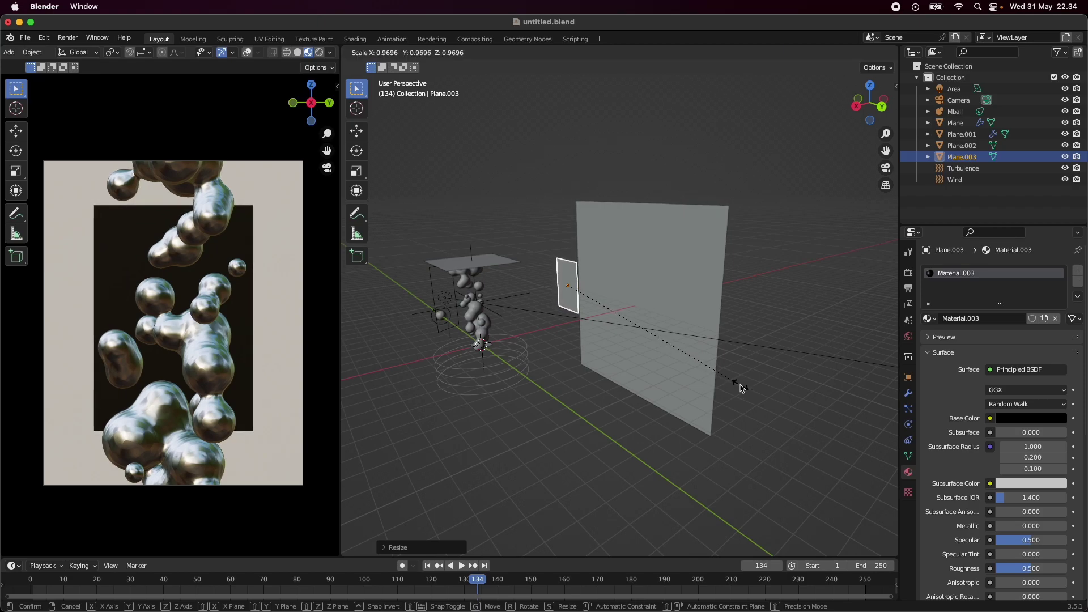
pyautogui.press('z')
pyautogui.click(737, 386)
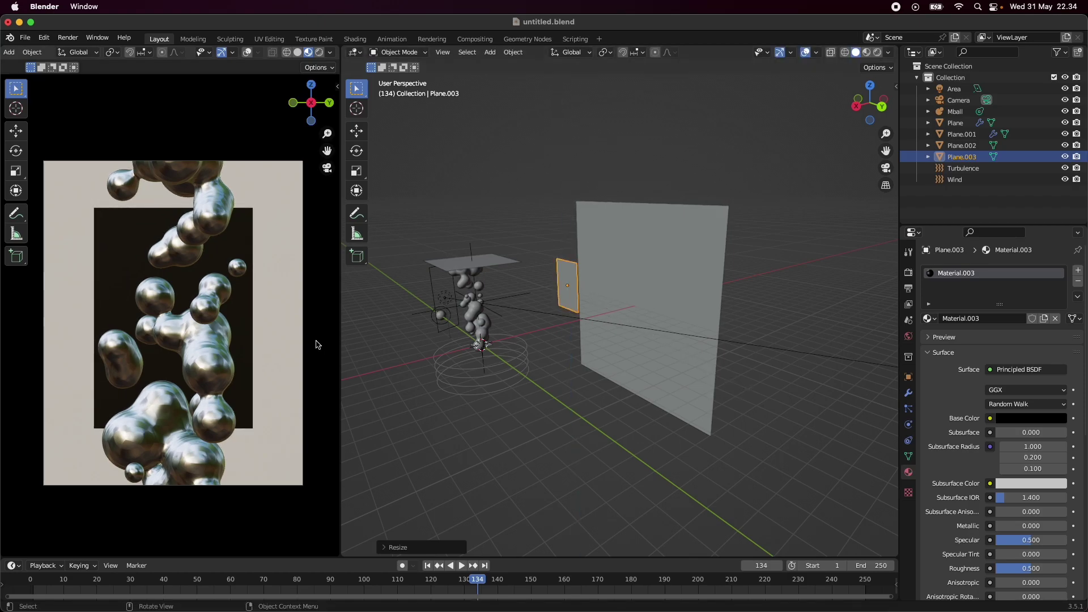
# Return the camera view to rendered shading and save the file
pyautogui.click(319, 53)
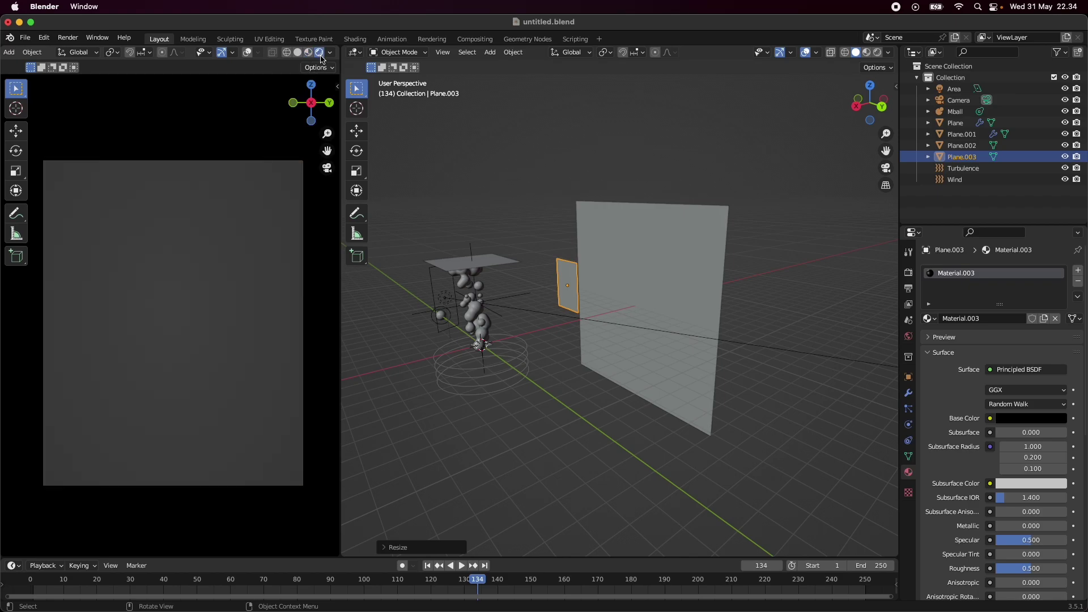
pyautogui.hotkey('ctrl', 's')
pyautogui.click(576, 454)
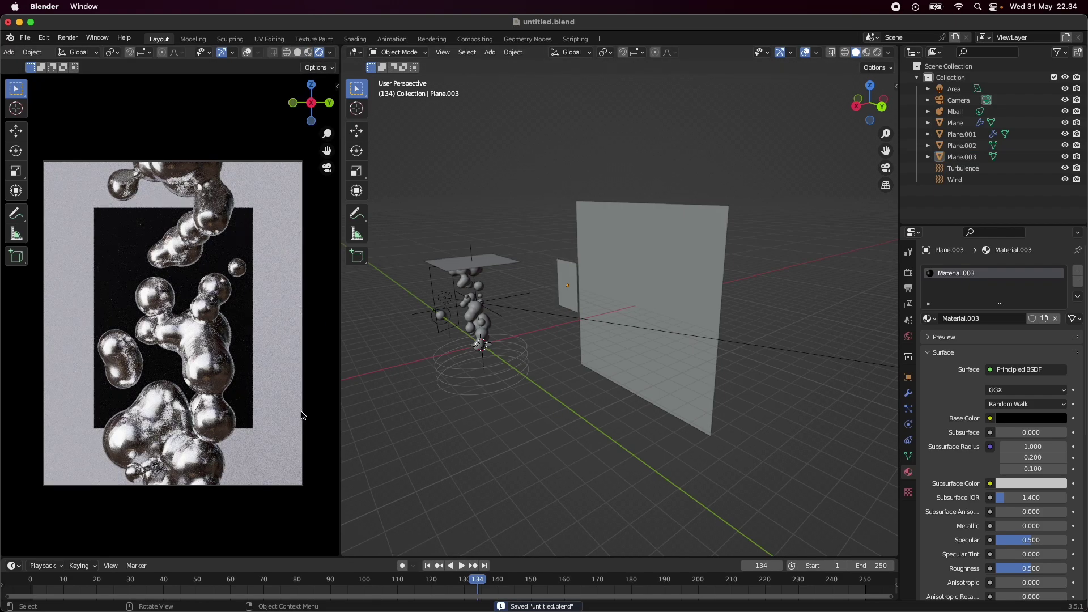
# Give the large backdrop plane a new default material
pyautogui.click(639, 376)
pyautogui.moveTo(612, 419); pyautogui.dragTo(583, 435, button='middle')
pyautogui.click(683, 349)
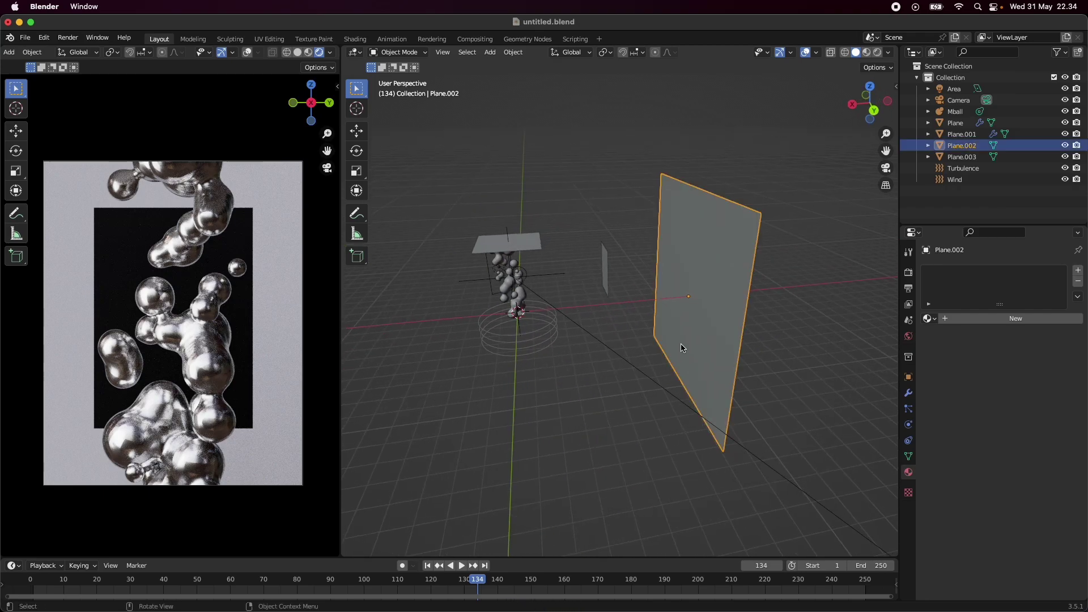
pyautogui.click(1015, 319)
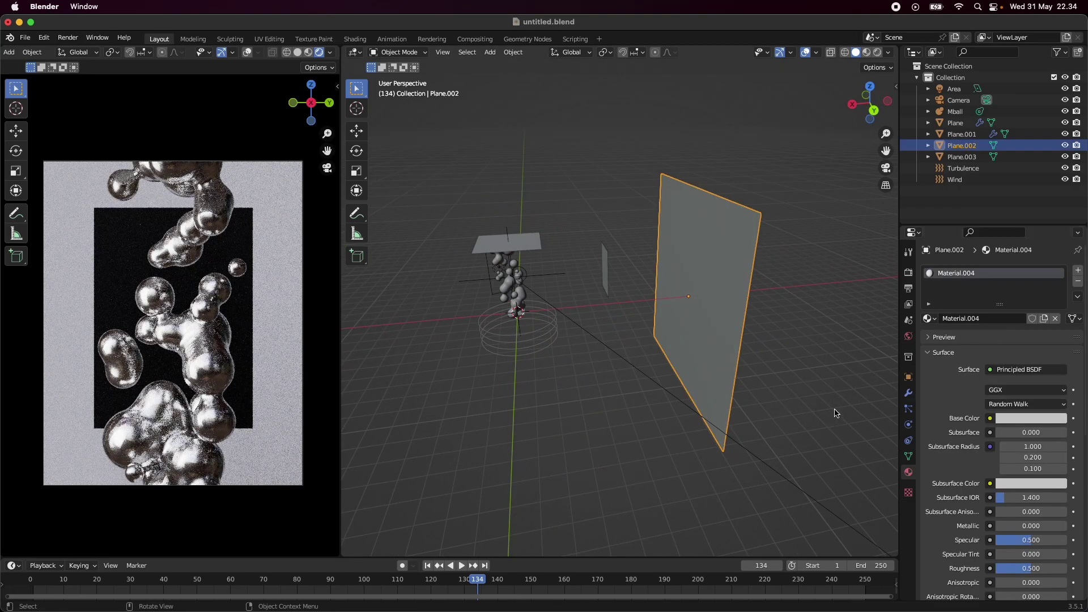
pyautogui.click(693, 434)
# Add a second area light at the base of the blobs, scale it up and rotate it 90° about the Y axis
pyautogui.hotkey('shift', 'a')
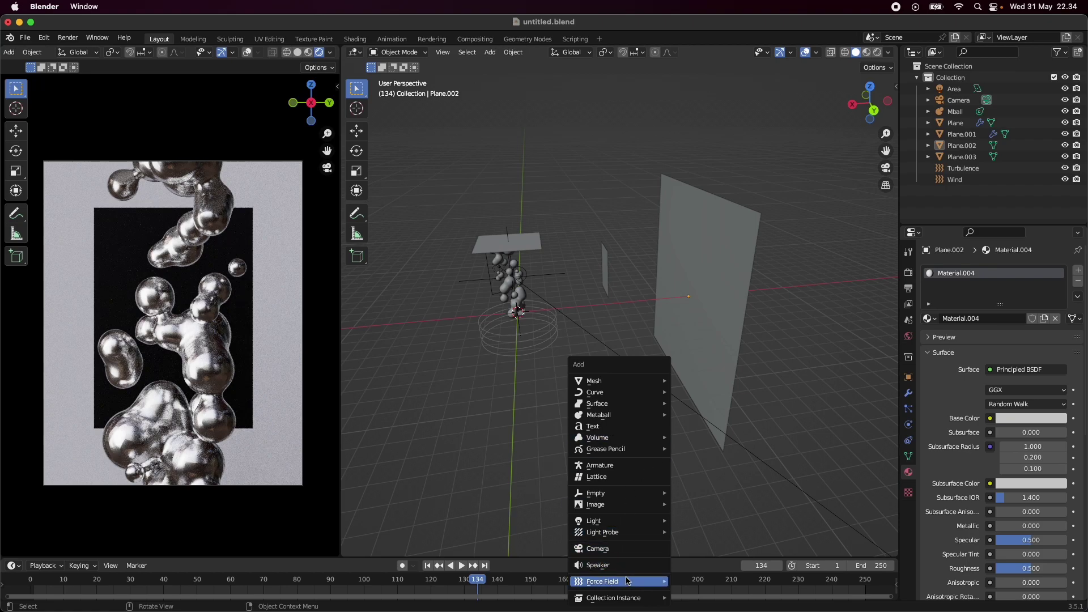
pyautogui.moveTo(627, 526)
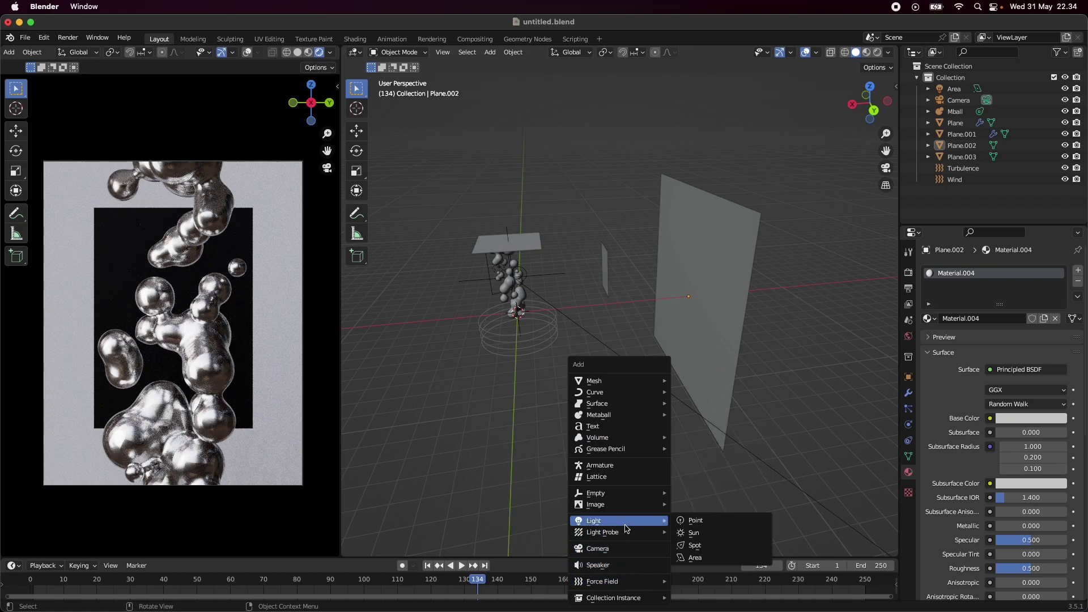
pyautogui.click(712, 558)
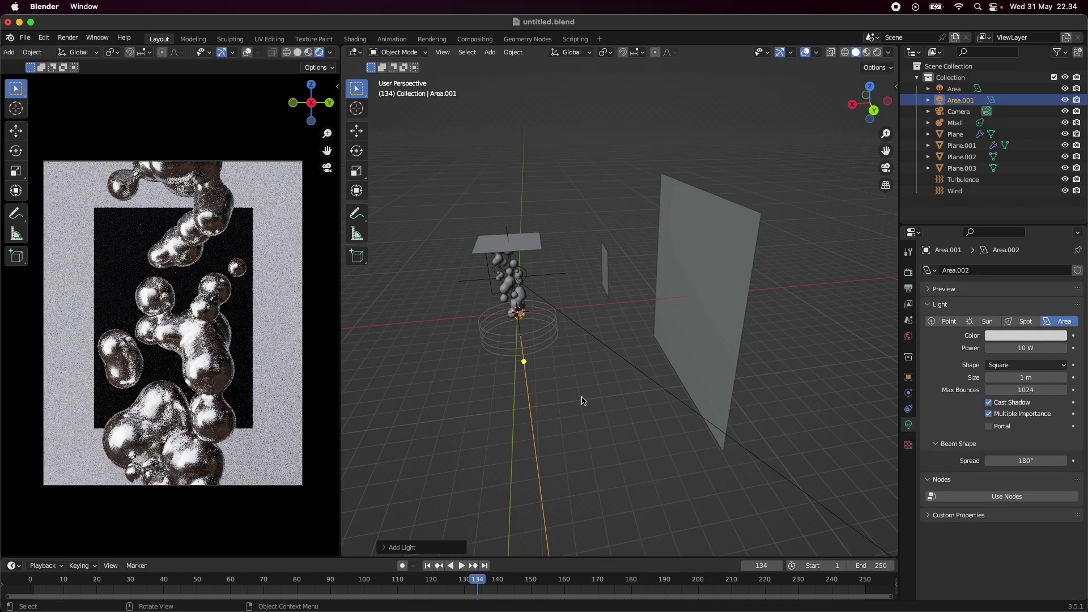
pyautogui.press('s')
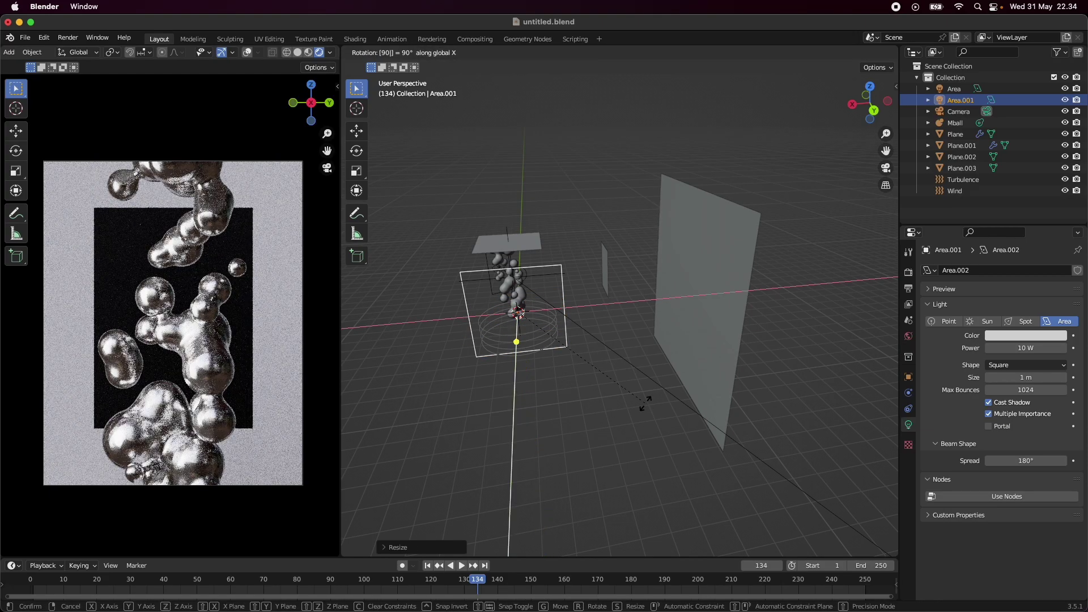
pyautogui.press('Escape')
pyautogui.press('r')
pyautogui.press('y')
pyautogui.press('9')
pyautogui.press('0')
pyautogui.press('Return')
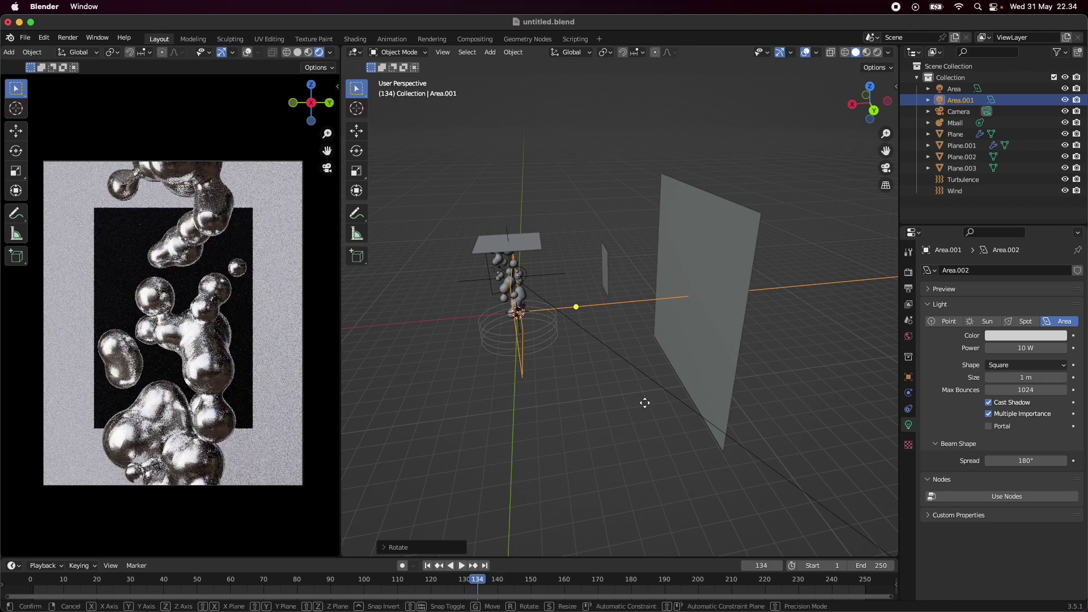
# Move the new area light along X to just in front of the backdrop and raise it about 1.13 m along Z
pyautogui.press('g')
pyautogui.press('x')
pyautogui.click(771, 371)
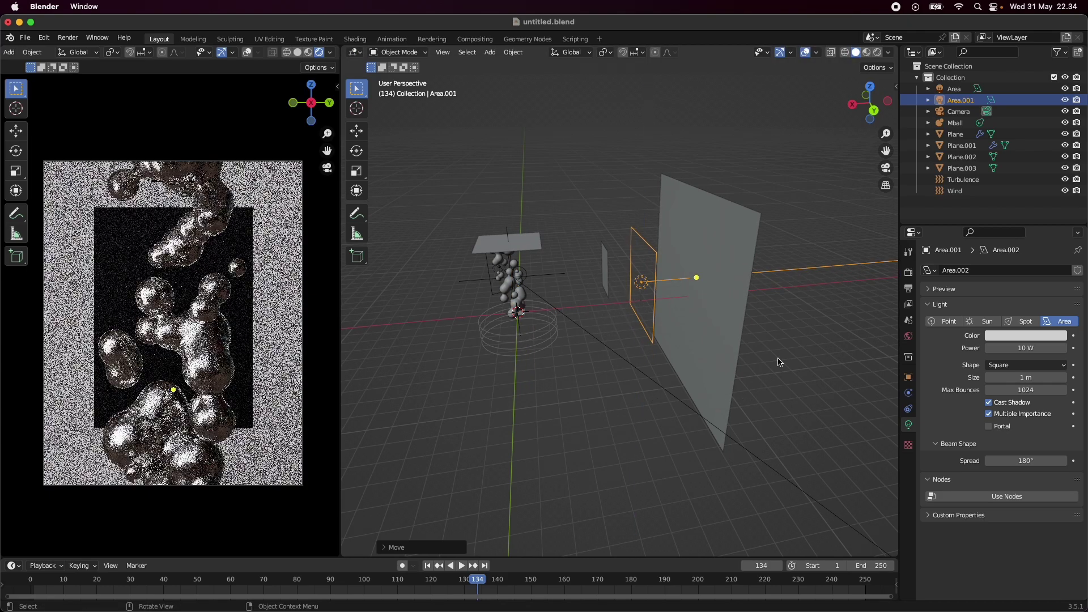
pyautogui.click(872, 111)
pyautogui.press('g')
pyautogui.press('z')
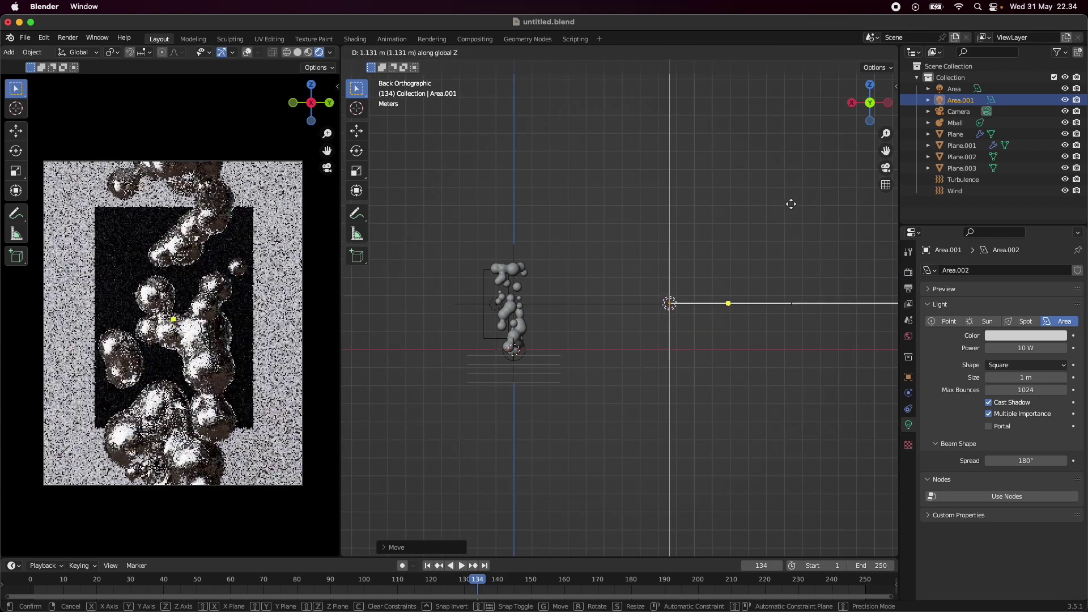
pyautogui.click(791, 202)
# Raise the backdrop plane along Z so it is level with the new area light
pyautogui.moveTo(660, 340); pyautogui.dragTo(729, 371, button='middle')
pyautogui.click(686, 308)
pyautogui.press('g')
pyautogui.press('z')
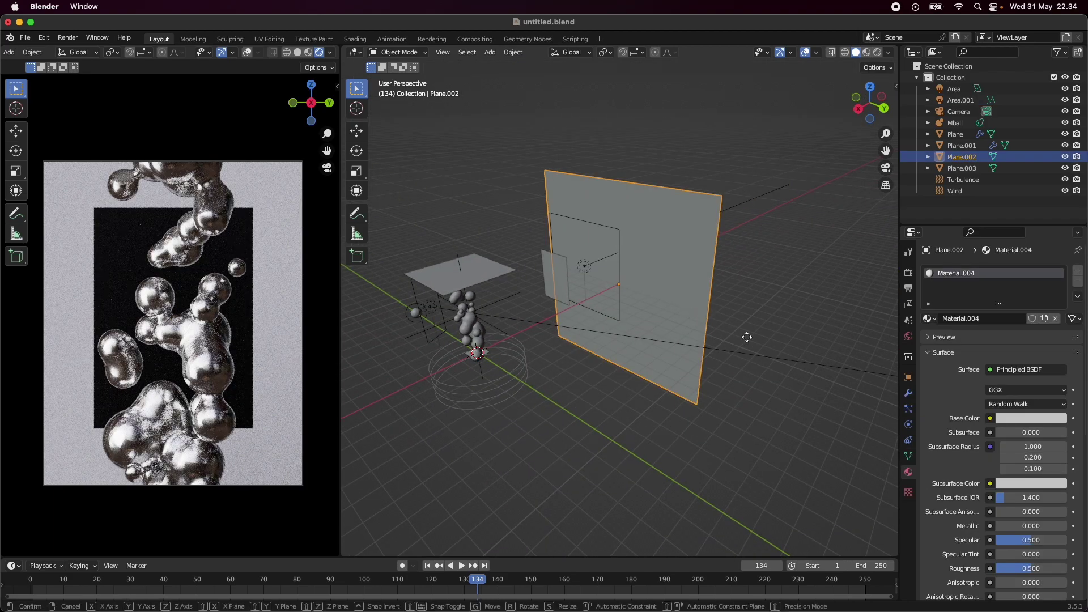
pyautogui.click(749, 306)
# Try the backdrop area light's power at 50, 100 and 1000 W
pyautogui.moveTo(749, 306); pyautogui.dragTo(587, 362, button='middle')
pyautogui.click(641, 266)
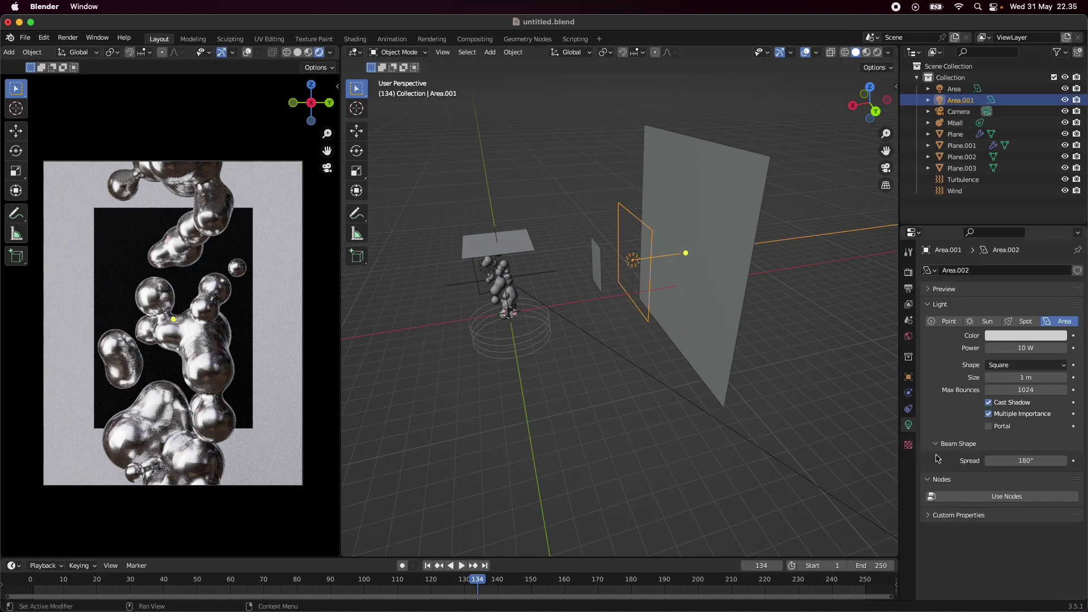
pyautogui.click(1020, 350)
pyautogui.write('5')
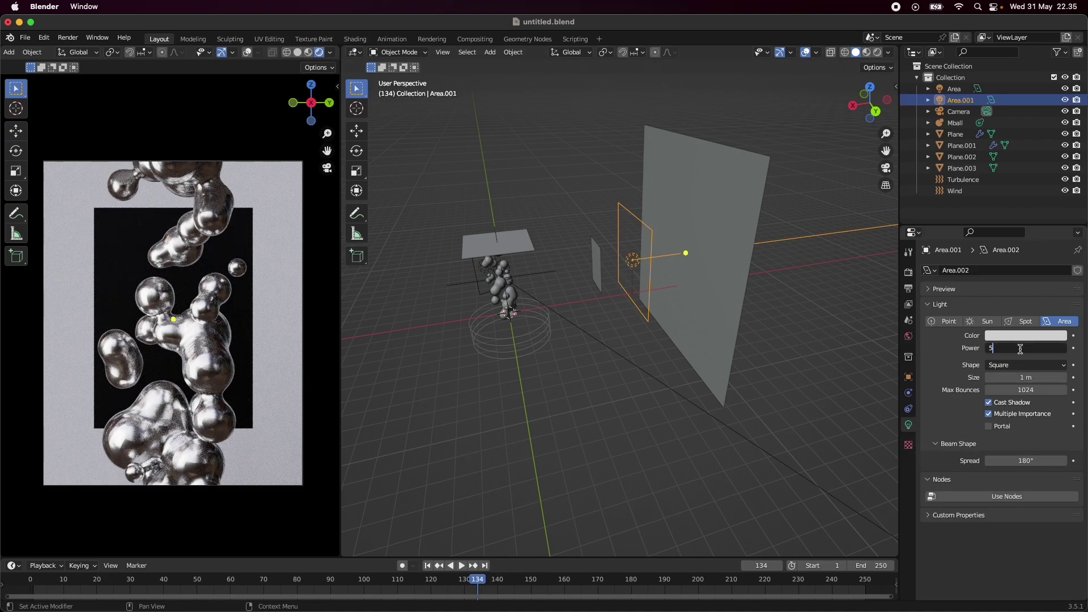
pyautogui.write('0')
pyautogui.press('Return')
pyautogui.click(1020, 350)
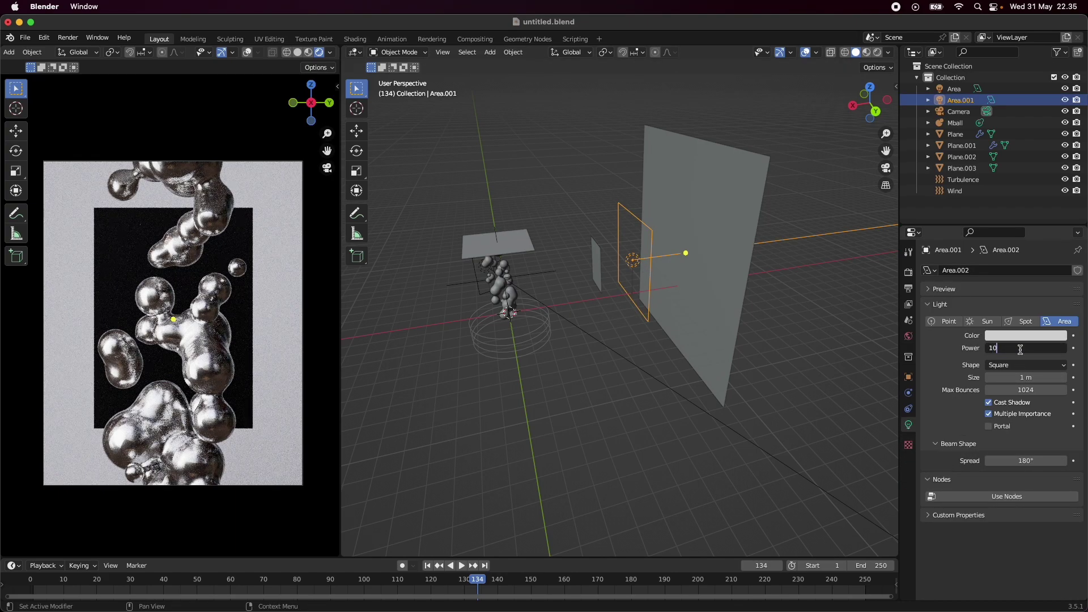
pyautogui.write('100')
pyautogui.press('Return')
pyautogui.click(1021, 349)
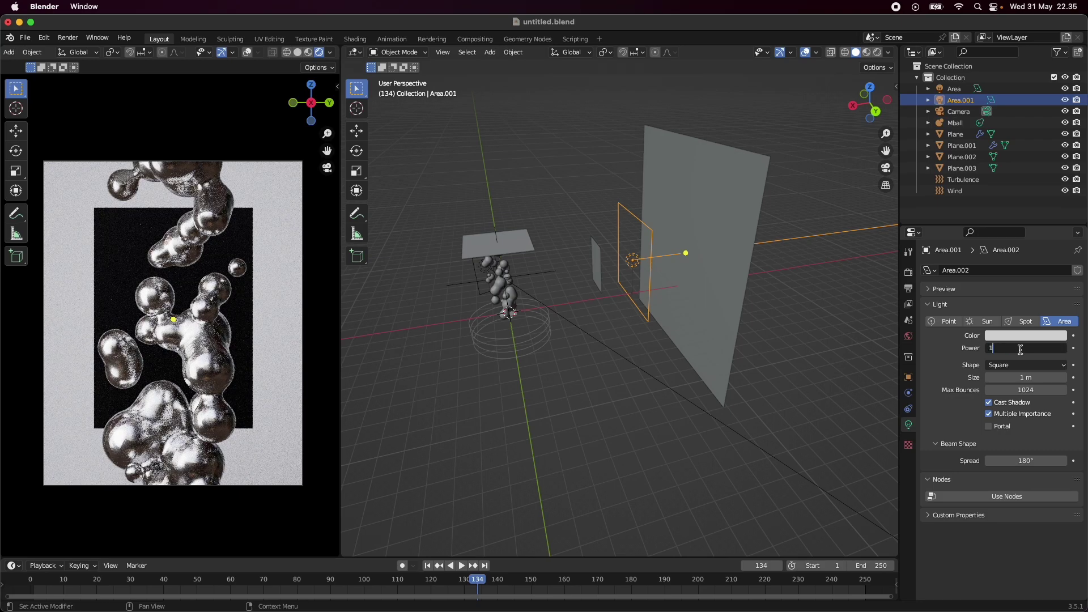
pyautogui.press('Return')
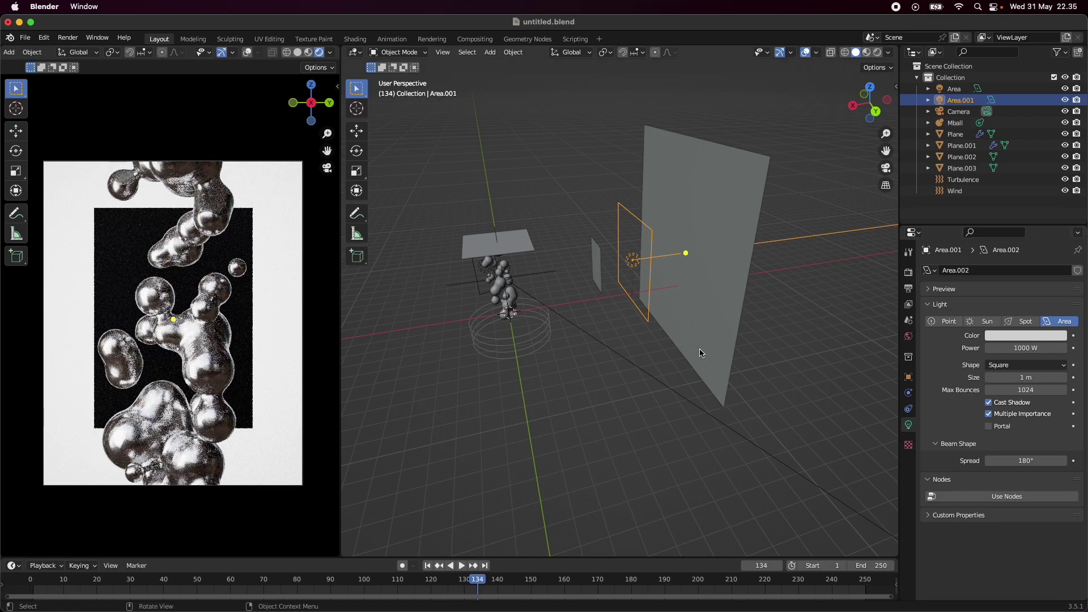
# Set the backdrop area light's power to 500 W and save the file
pyautogui.moveTo(577, 295); pyautogui.dragTo(627, 378, button='middle')
pyautogui.click(1035, 347)
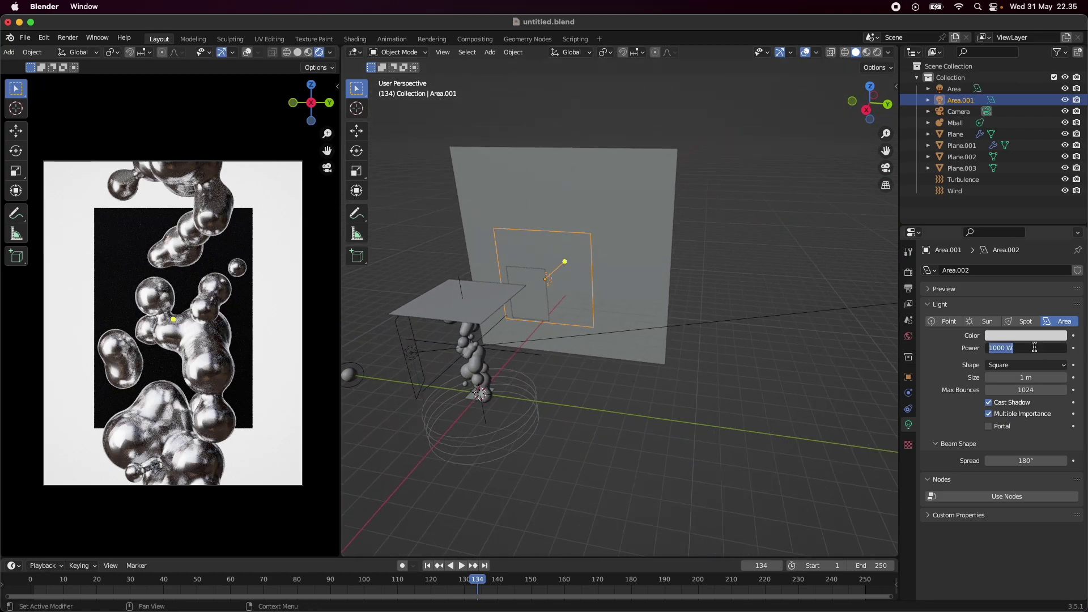
pyautogui.write('500')
pyautogui.press('Return')
pyautogui.hotkey('ctrl', 's')
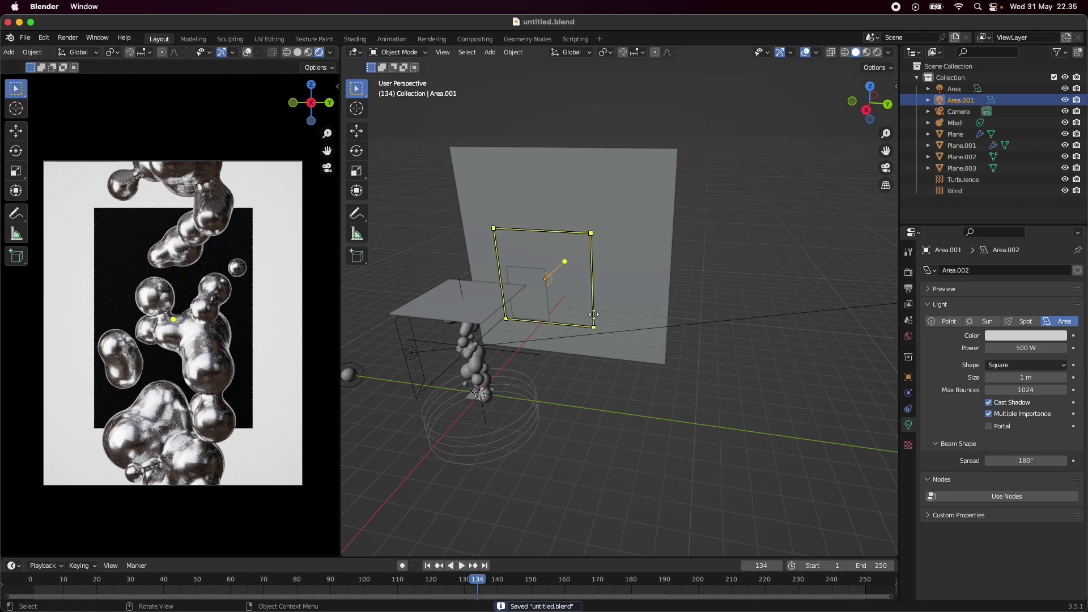
# Shift the backdrop area light about 0.39 m along X toward the backdrop
pyautogui.moveTo(431, 326); pyautogui.dragTo(496, 328, button='middle')
pyautogui.press('g')
pyautogui.press('x')
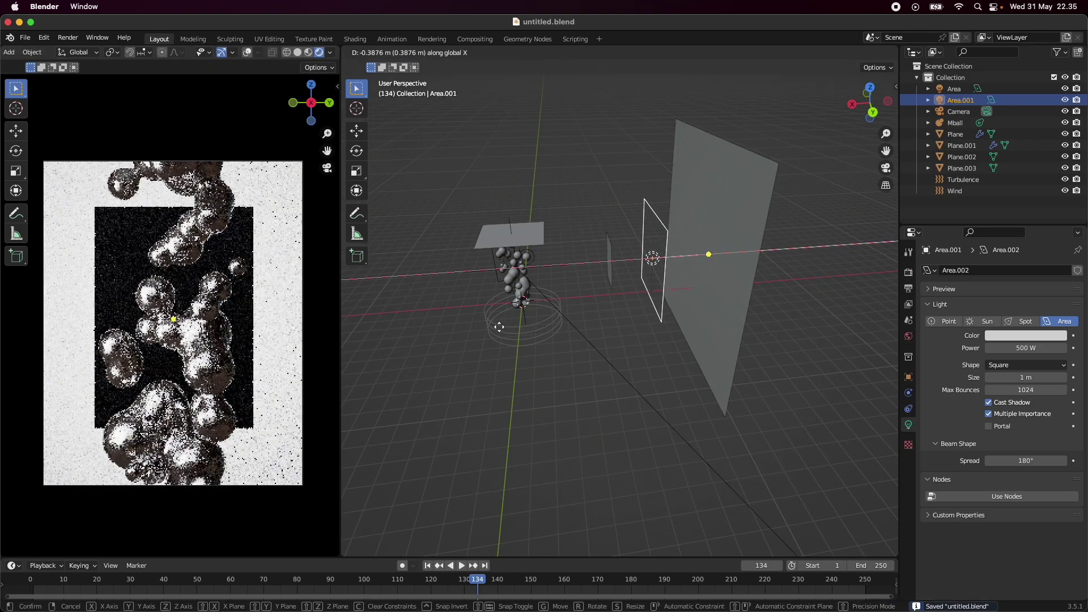
pyautogui.click(501, 327)
# Move the backdrop plane about 2.8 m farther from the blobs along X, and bring its area light after it
pyautogui.click(717, 291)
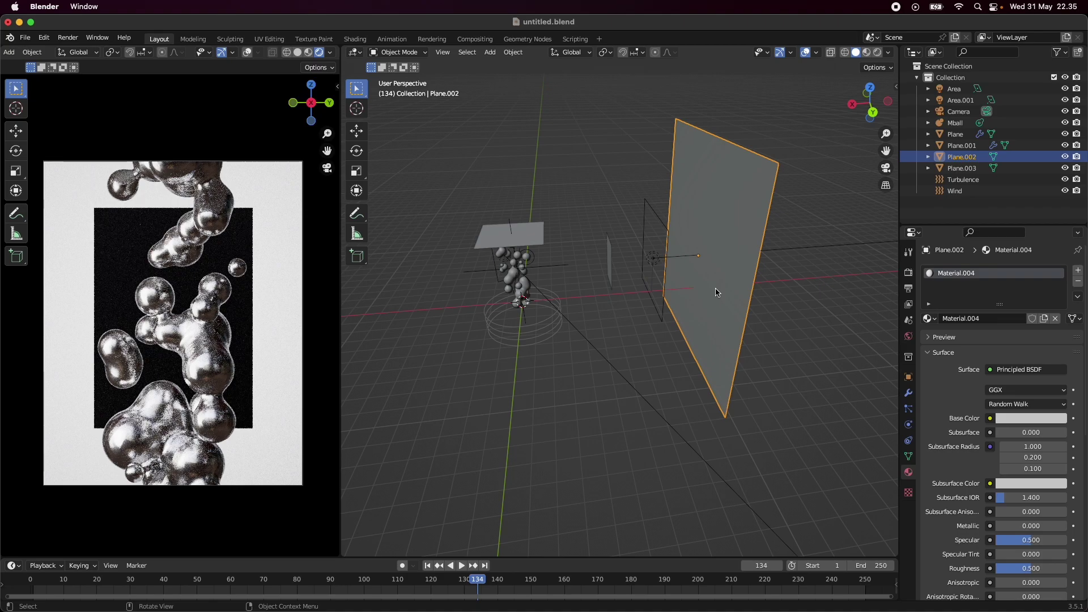
pyautogui.press('g')
pyautogui.press('x')
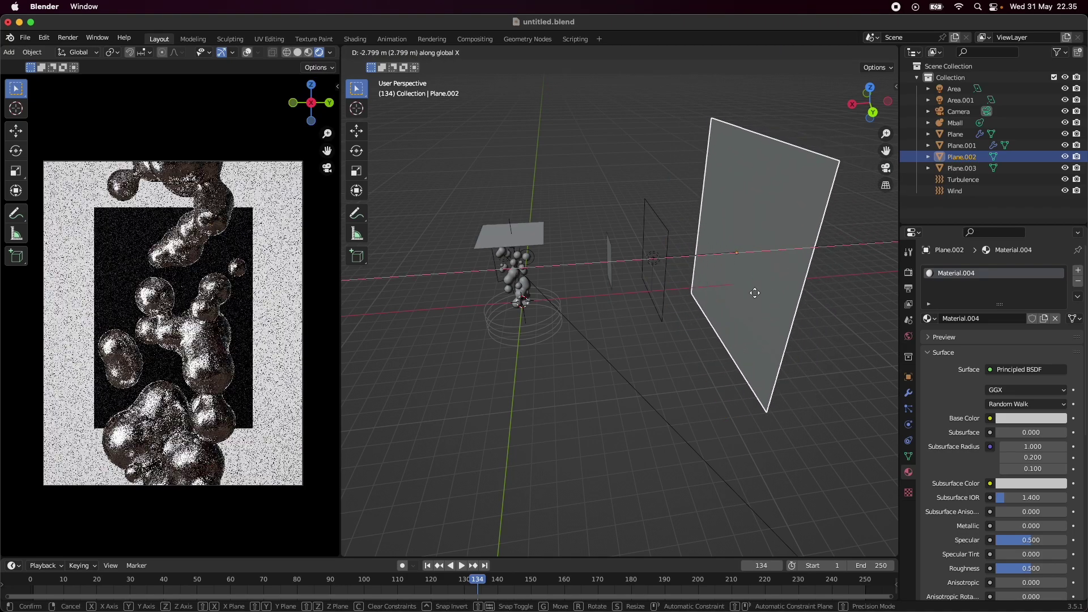
pyautogui.click(754, 290)
pyautogui.click(663, 273)
pyautogui.click(590, 338)
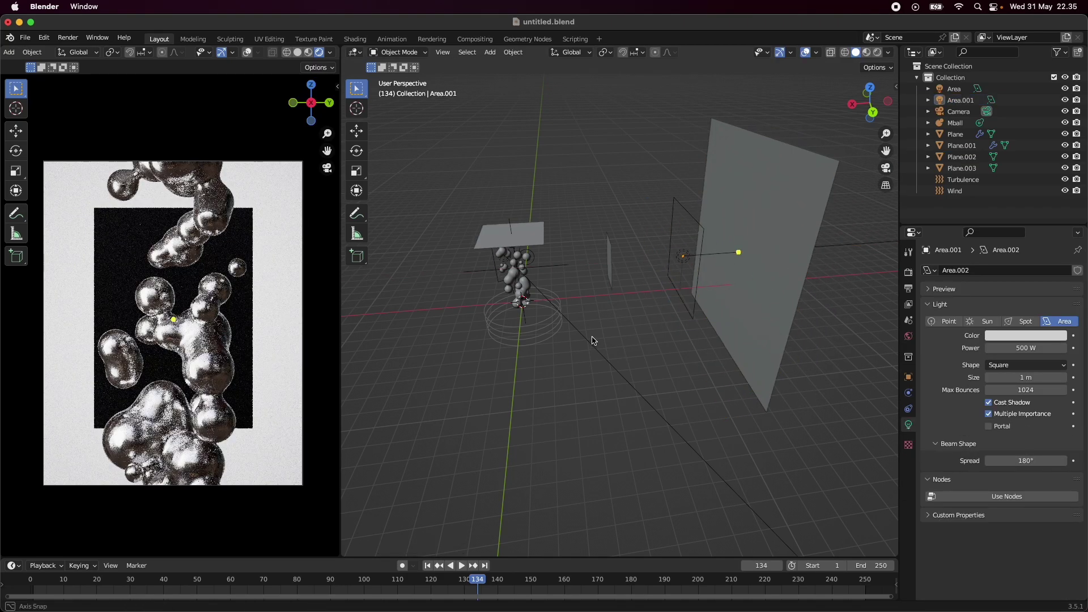
# Set the black plane's material roughness to 0
pyautogui.moveTo(590, 337); pyautogui.dragTo(582, 318, button='middle')
pyautogui.click(548, 300)
pyautogui.scroll(-4, 974, 475)
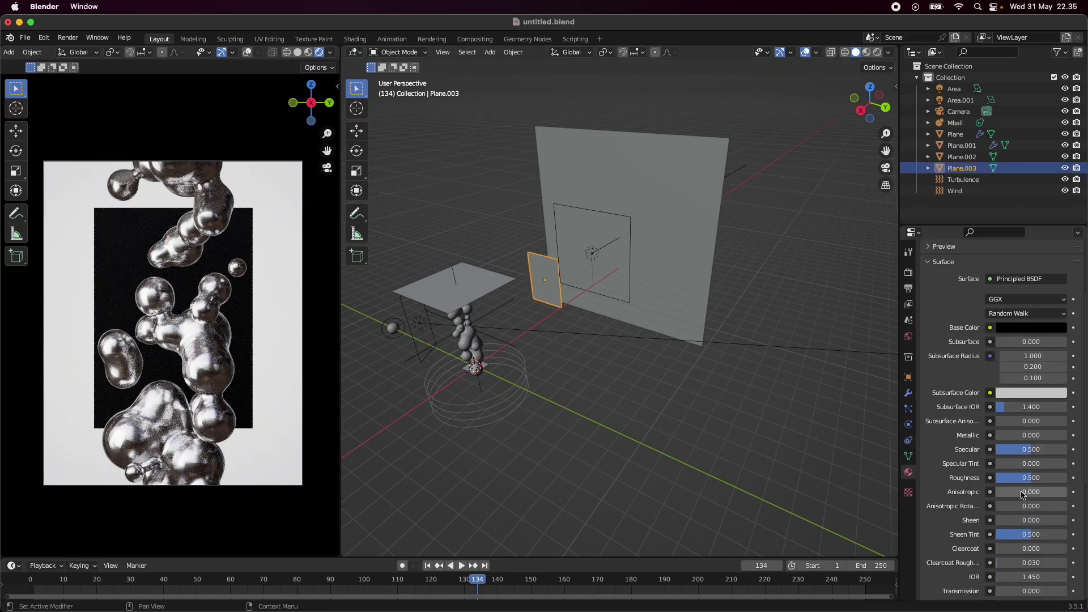
pyautogui.moveTo(1031, 478); pyautogui.dragTo(989, 480)
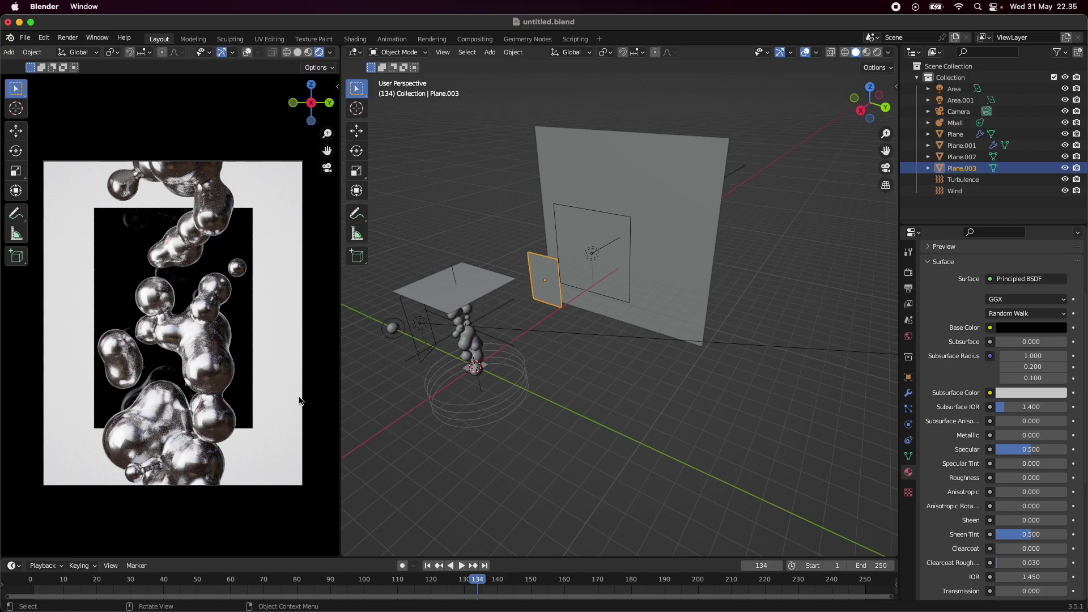
# Set the black panel's base color value to 0.5 and test blue, yellow and red hues before choosing a green with hue about 0.284
pyautogui.click(1014, 332)
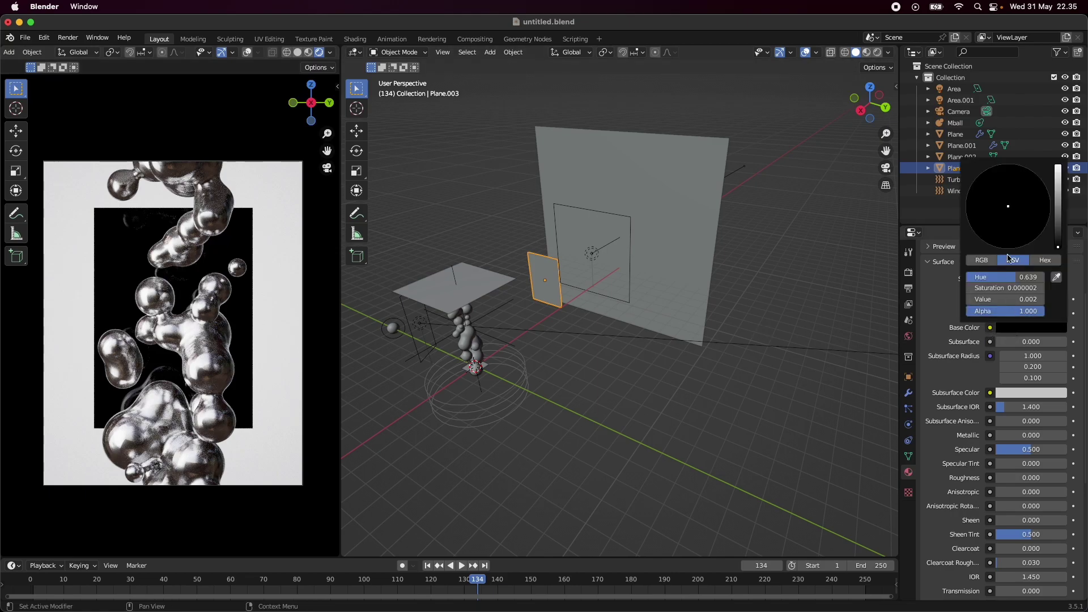
pyautogui.click(1008, 301)
pyautogui.write('0.5')
pyautogui.press('Return')
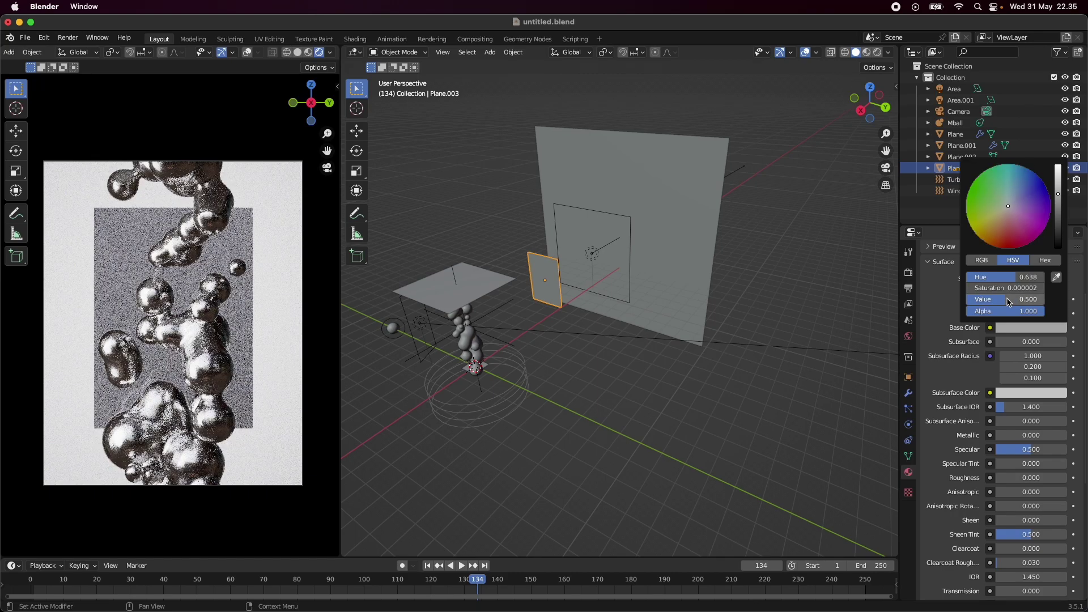
pyautogui.click(1018, 178)
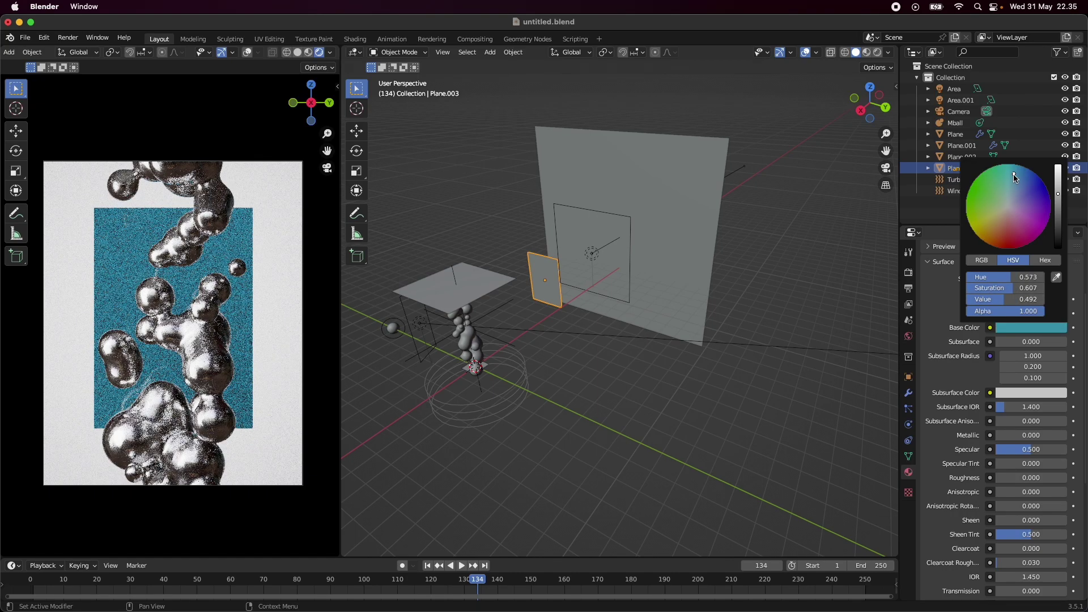
pyautogui.click(986, 226)
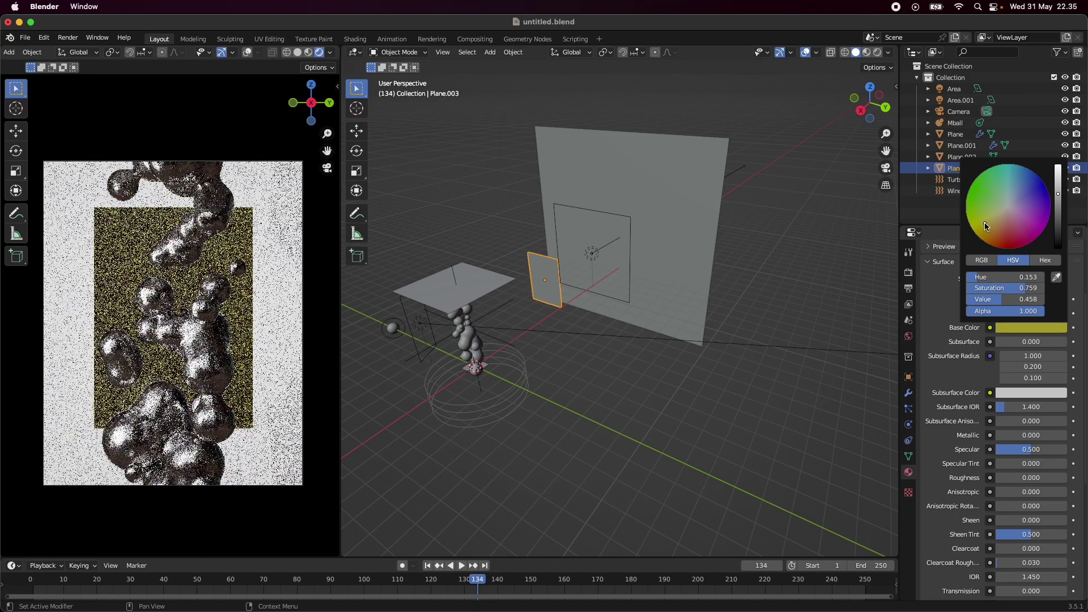
pyautogui.click(1015, 235)
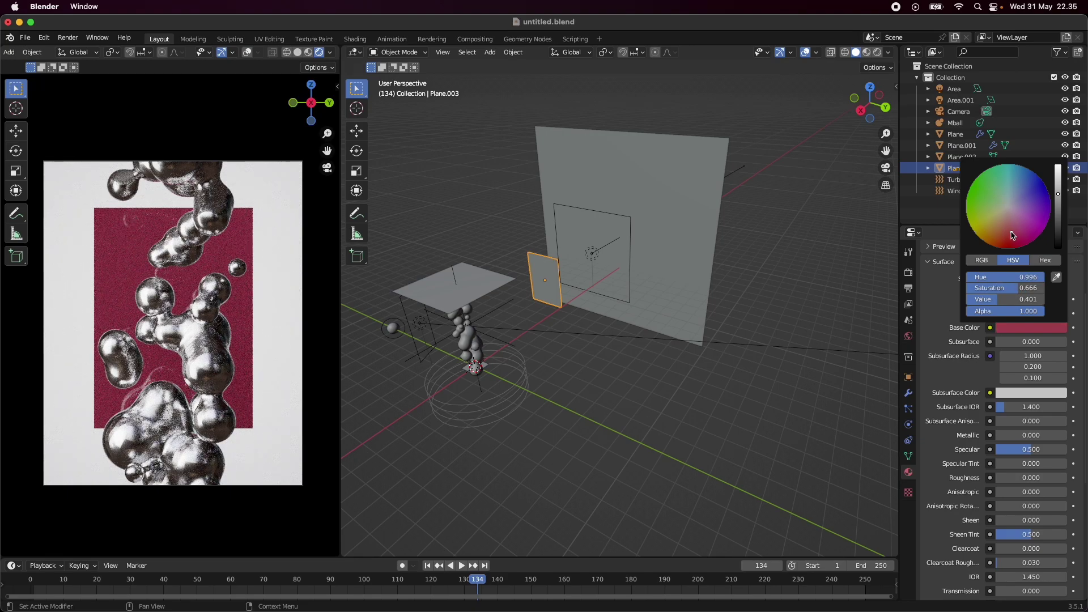
pyautogui.click(986, 191)
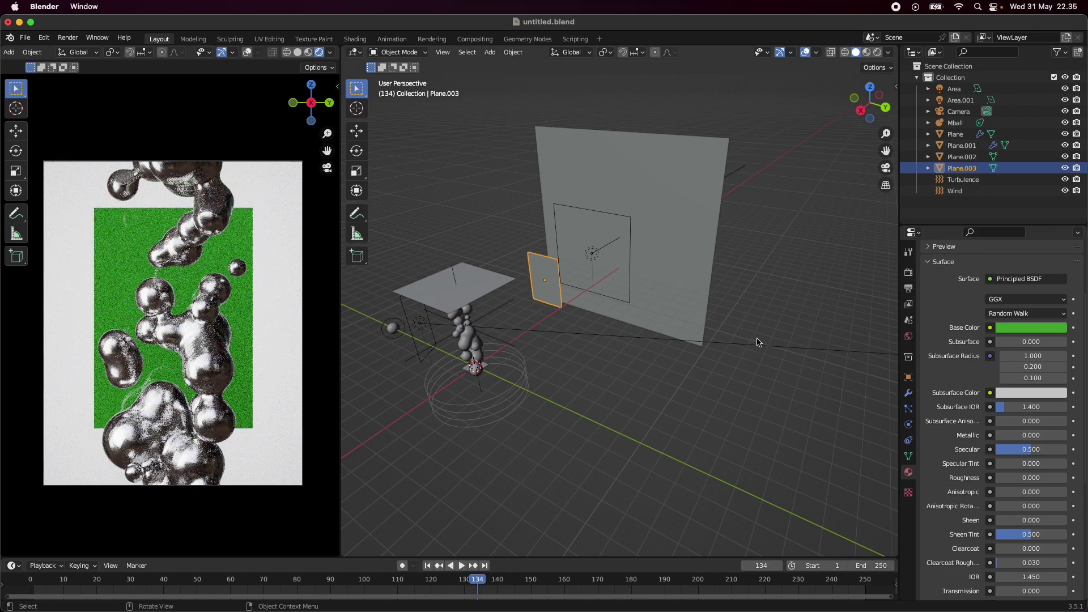
# Mute the panel's green base color by setting its value to 0.3 and its saturation to 0.5
pyautogui.click(1032, 328)
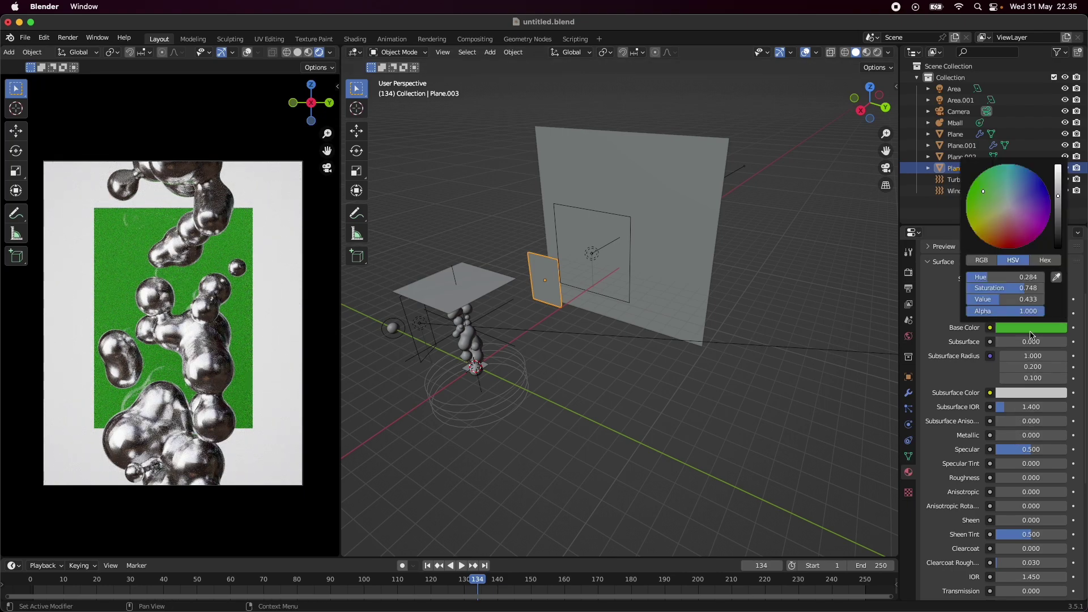
pyautogui.click(1013, 303)
pyautogui.write('0.3')
pyautogui.press('Return')
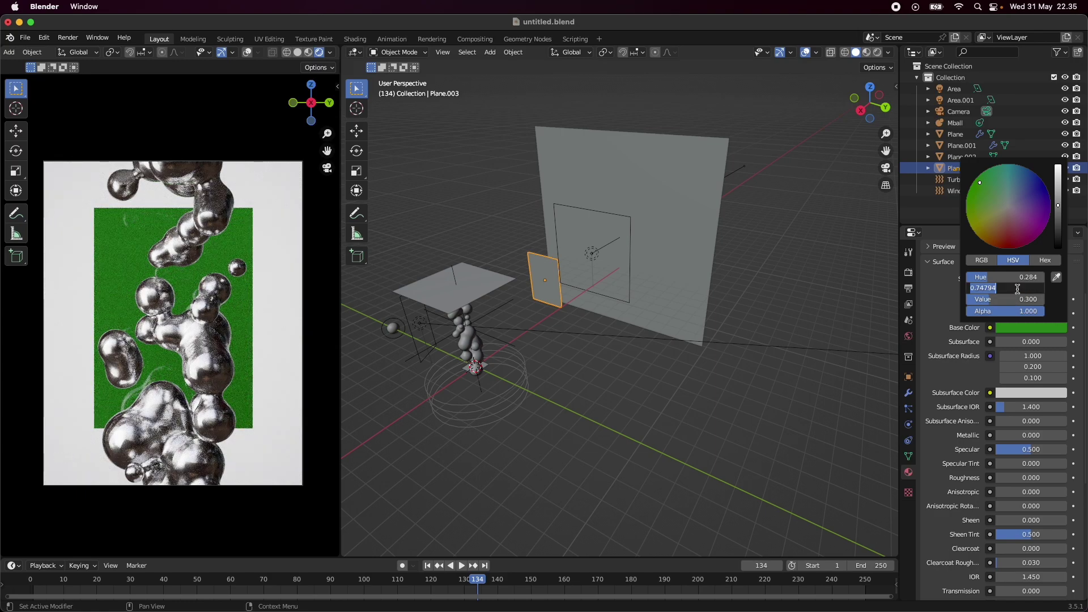
pyautogui.write('0.5')
pyautogui.press('Return')
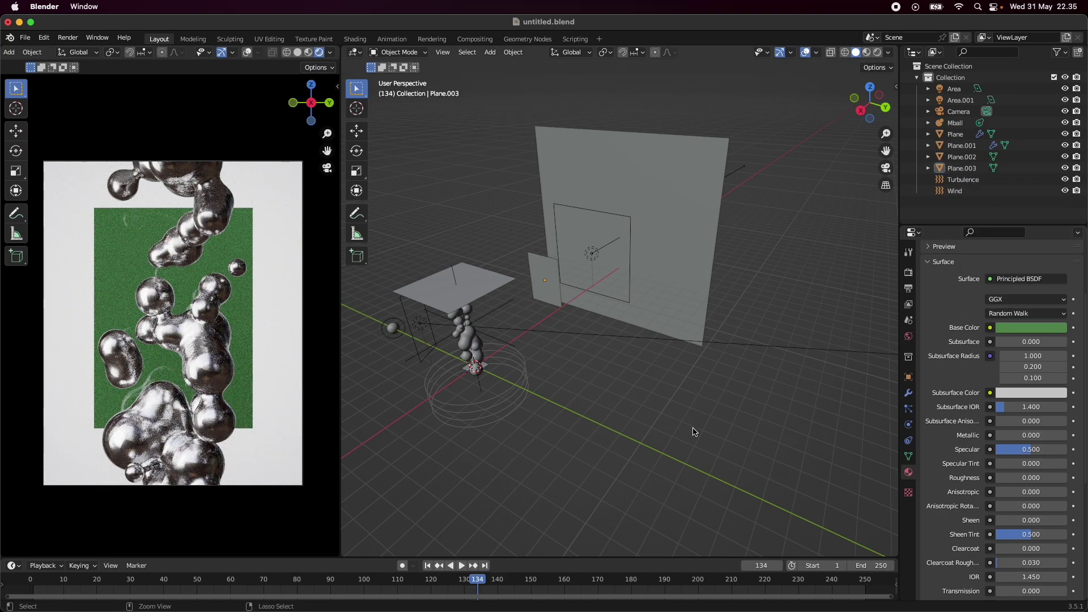
# Save the file with the recolored green panel behind the blobs
pyautogui.press('super+s')
pyautogui.moveTo(467, 469); pyautogui.dragTo(569, 446, button='middle')
pyautogui.hotkey('ctrl', 's')
pyautogui.moveTo(684, 374); pyautogui.dragTo(643, 432, button='middle')
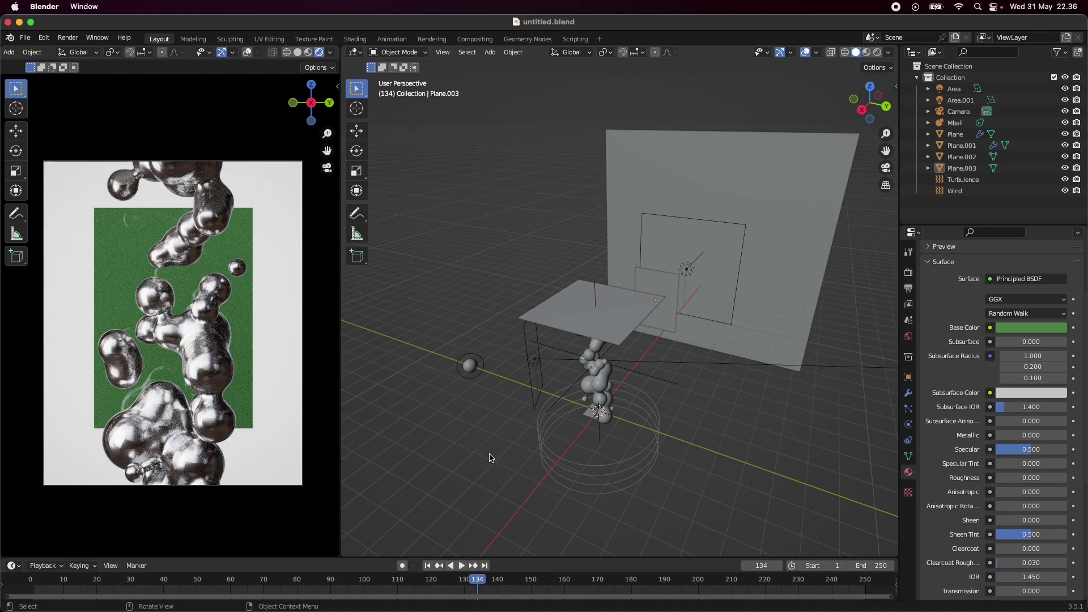
pyautogui.moveTo(448, 473); pyautogui.dragTo(476, 464, button='middle')
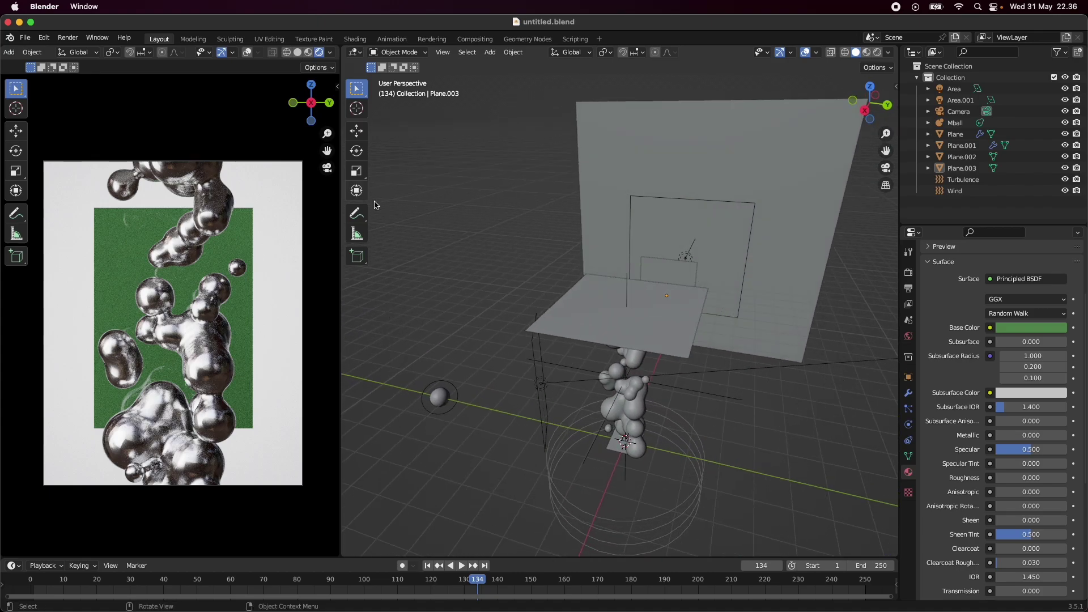